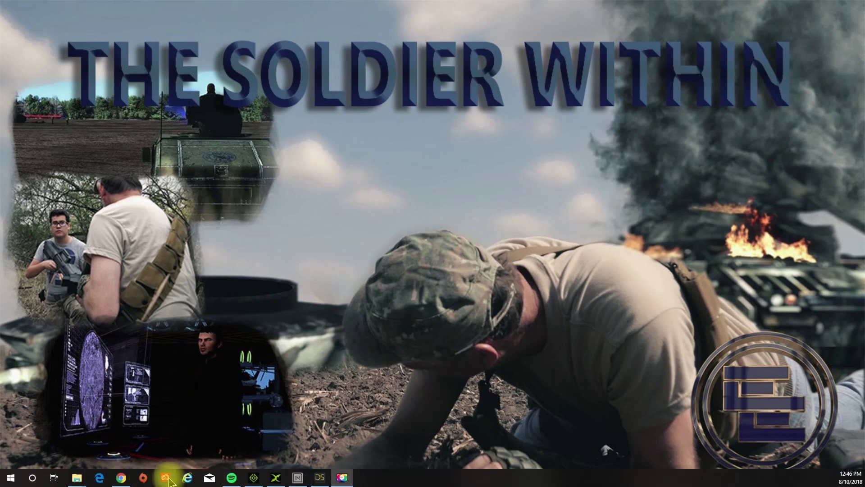
Switch to DAZ Install Manager and examine the installed products, including the DAZ Studio 4.11 (Win 64-bit) public build.
mouse_move(297, 478)
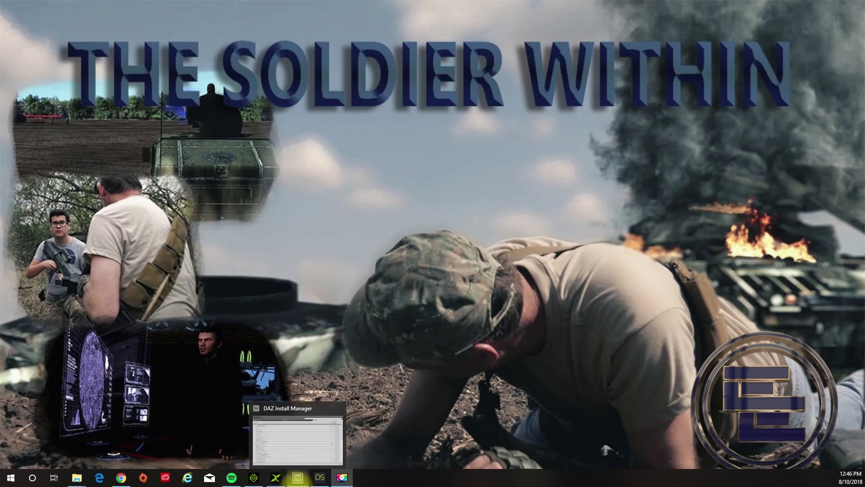
click(297, 479)
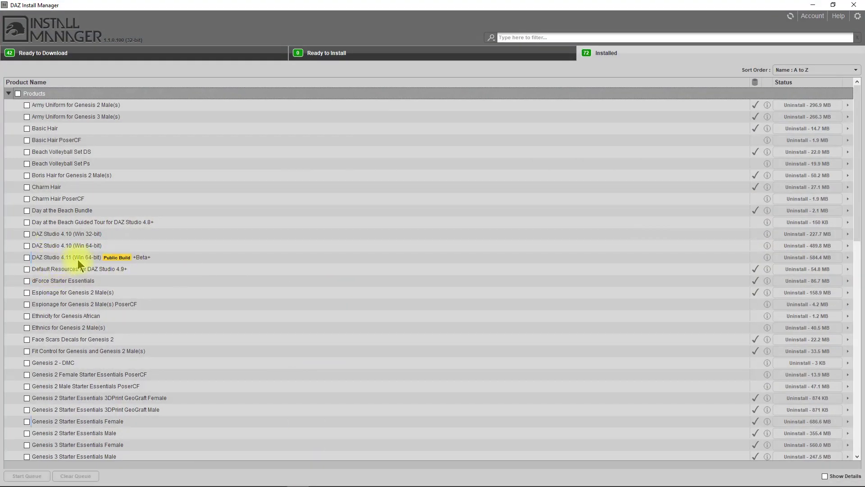
mouse_move(85, 262)
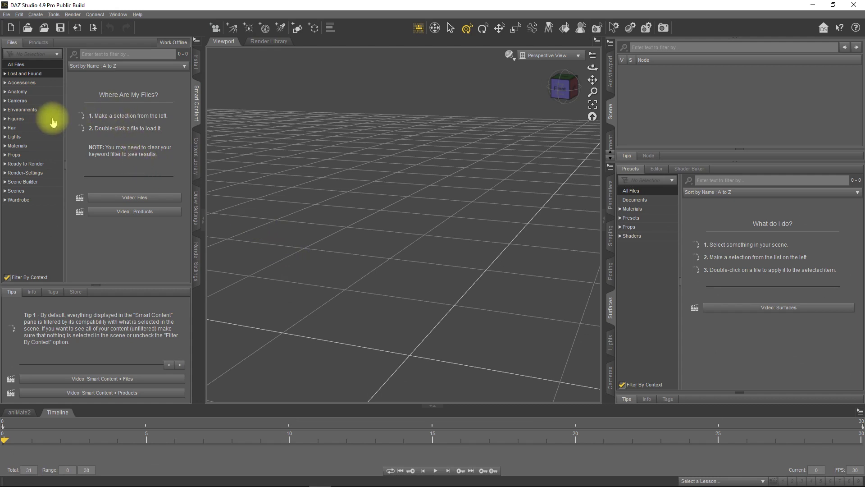
Load the Genesis 2 Base Male figure into the empty scene and view it from the front.
click(17, 118)
scroll(116, 135, down, 5)
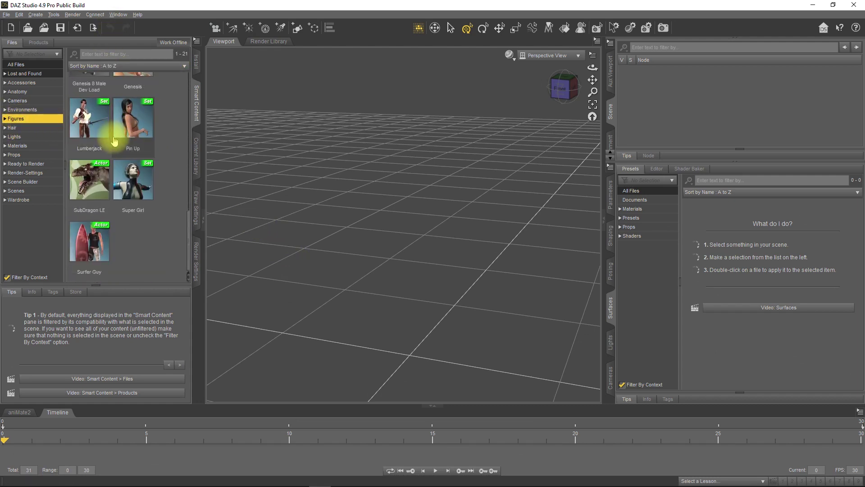
scroll(119, 139, up, 5)
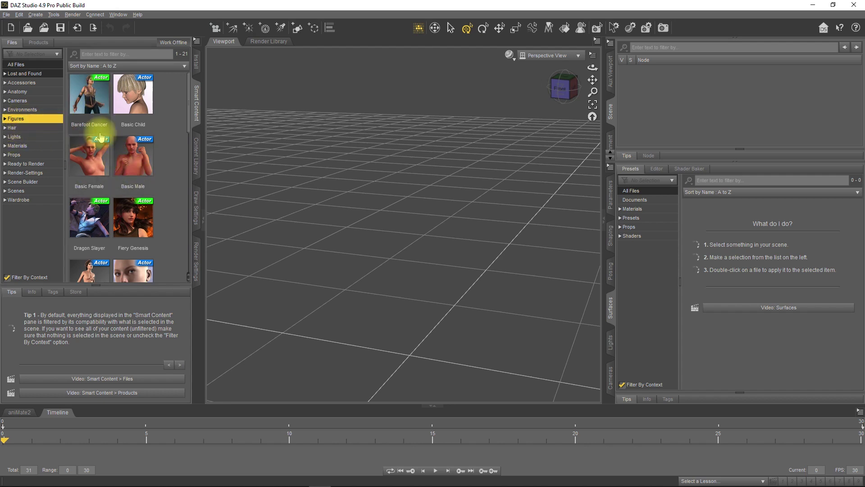
scroll(104, 135, down, 5)
scroll(106, 135, down, 2)
scroll(104, 172, up, 5)
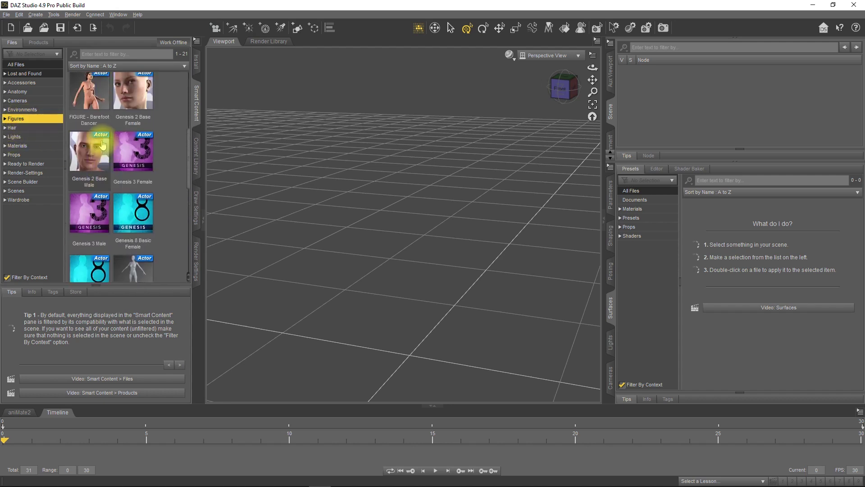
double_click(93, 165)
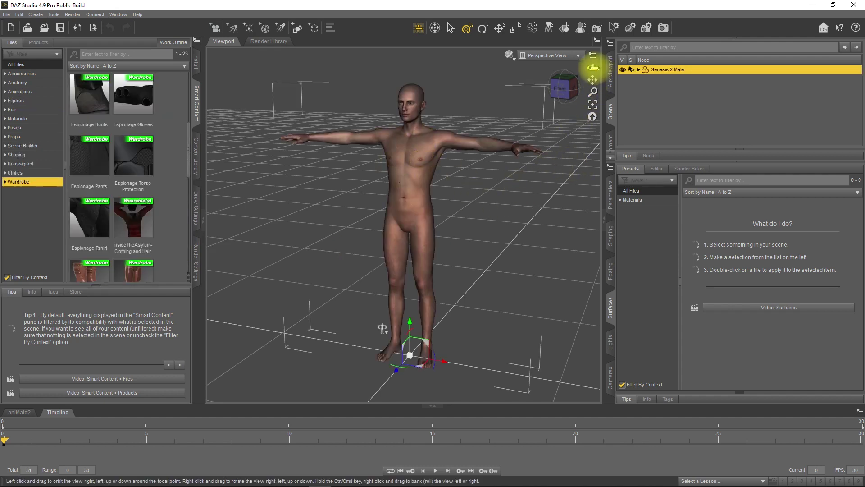
click(561, 88)
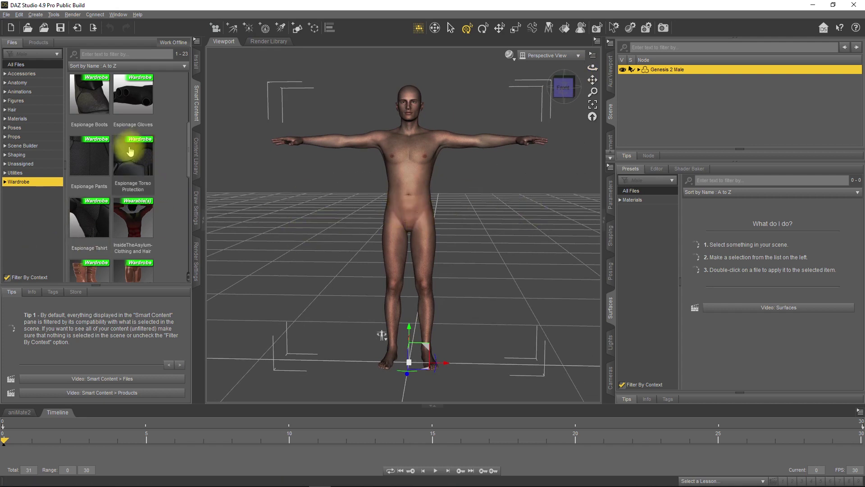
Find the Espionage product in the content library and add the Espionage Boots wardrobe item to the figure.
scroll(130, 153, down, 1)
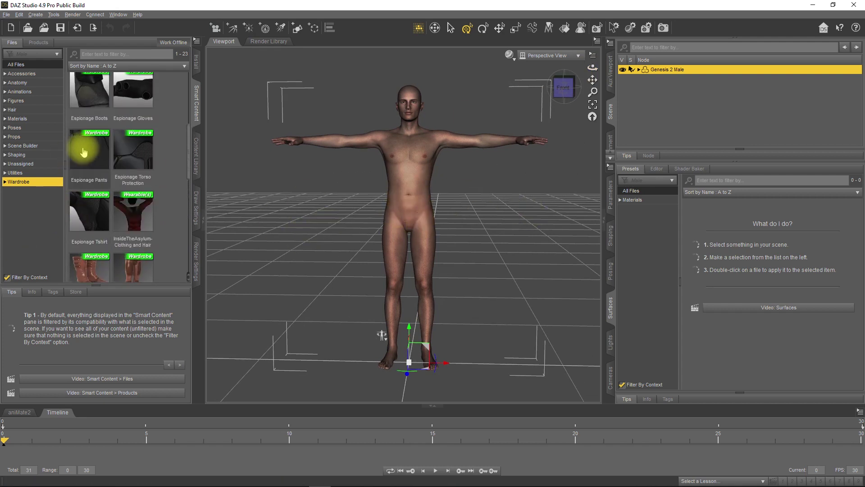
click(198, 161)
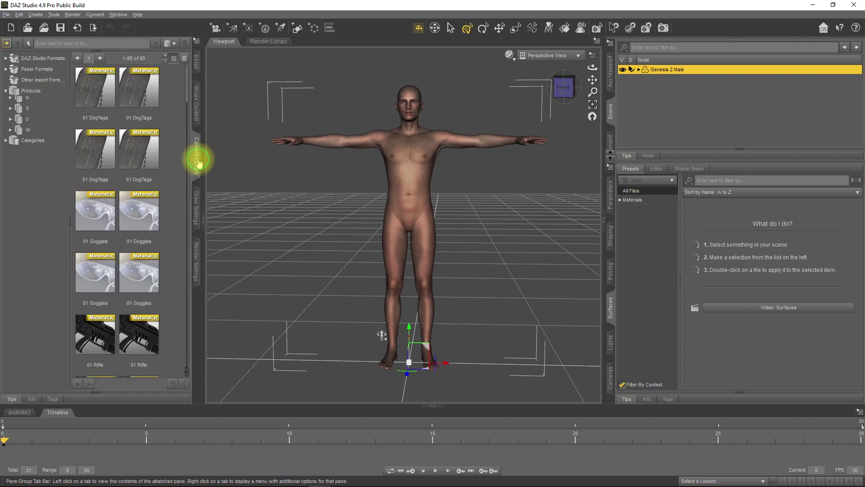
click(10, 157)
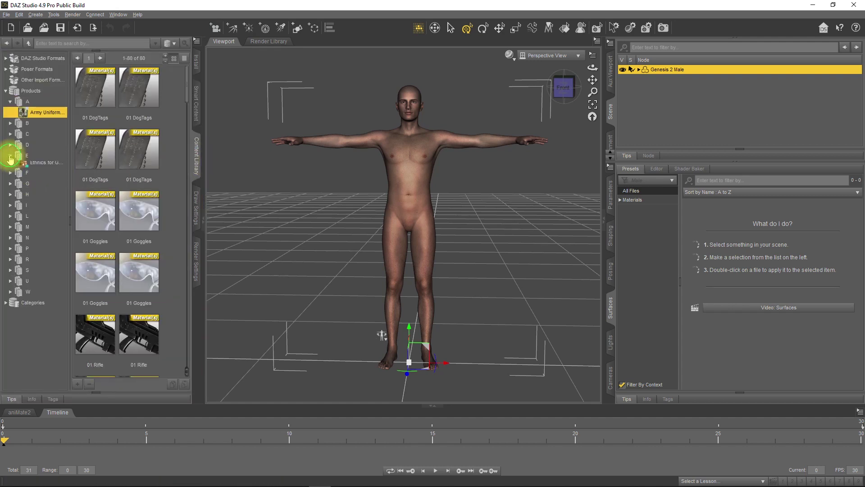
click(41, 169)
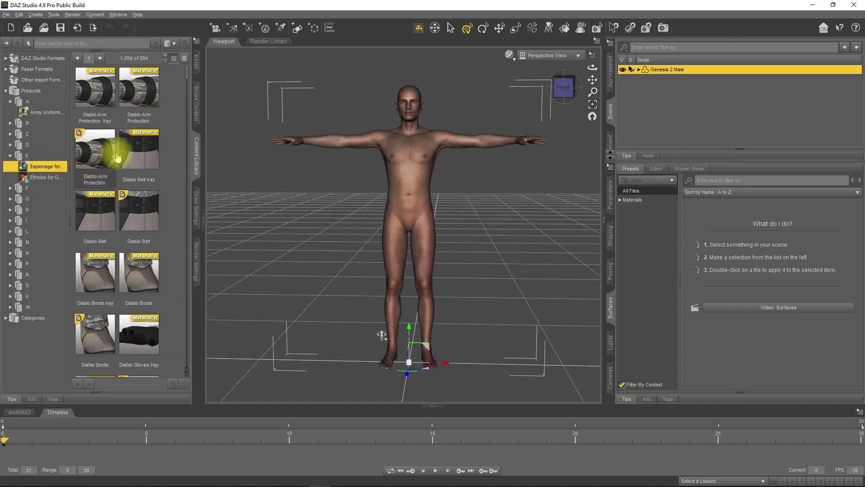
scroll(159, 228, down, 10)
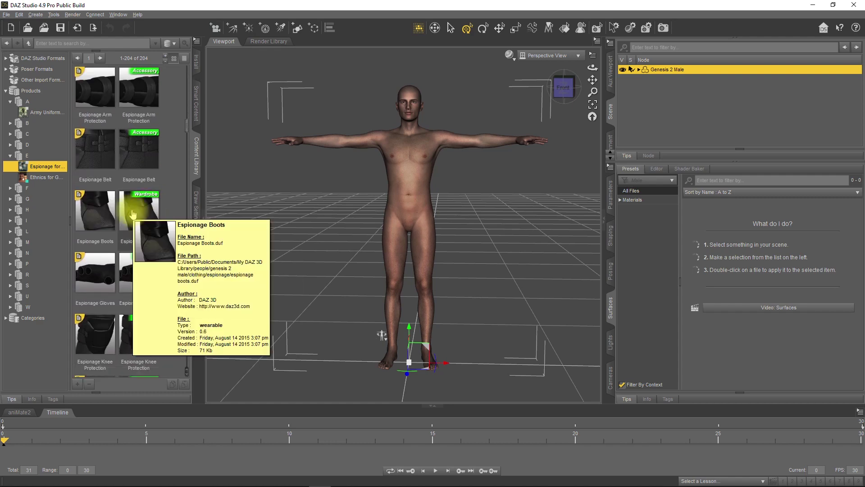
double_click(133, 214)
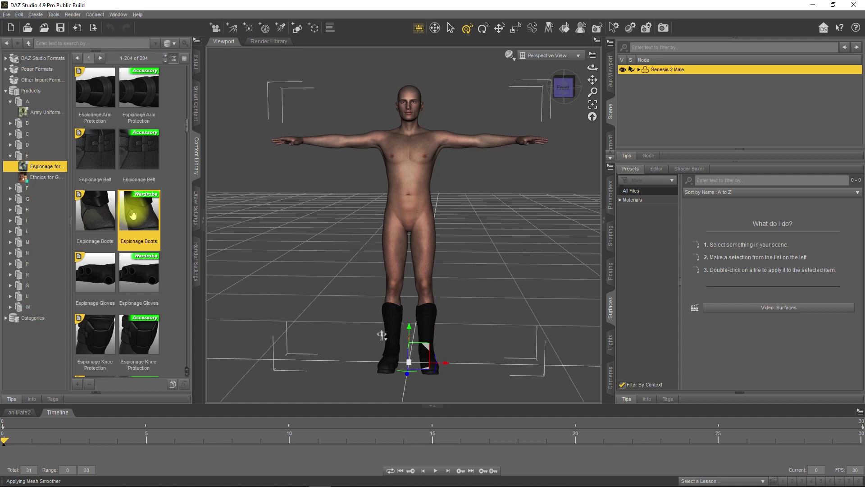
Add the Espionage Belt, Arm Protection, Gloves and Knee Protection to the figure.
double_click(135, 150)
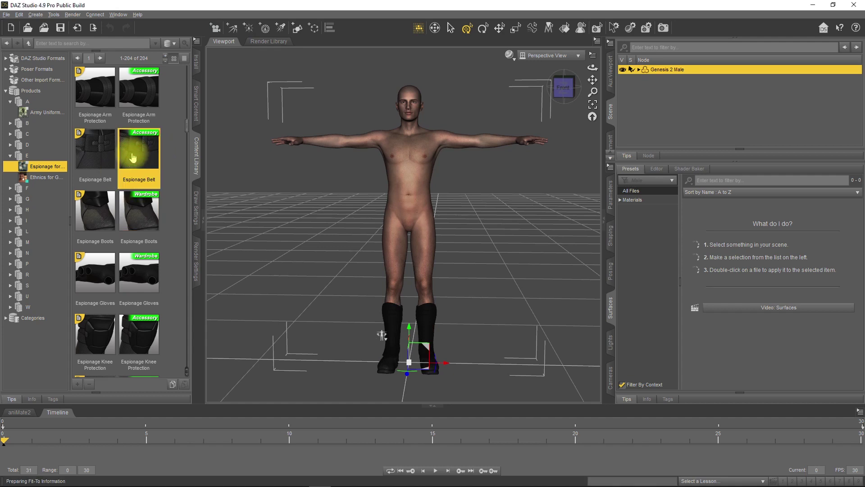
double_click(130, 116)
double_click(142, 274)
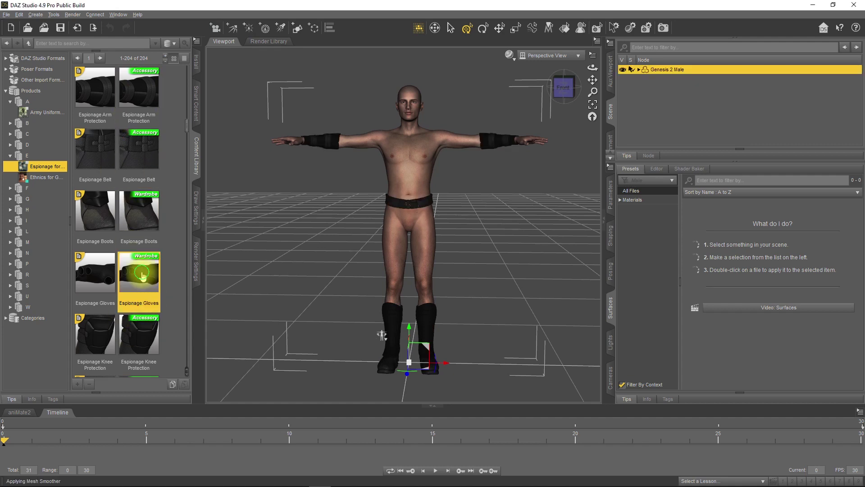
double_click(139, 336)
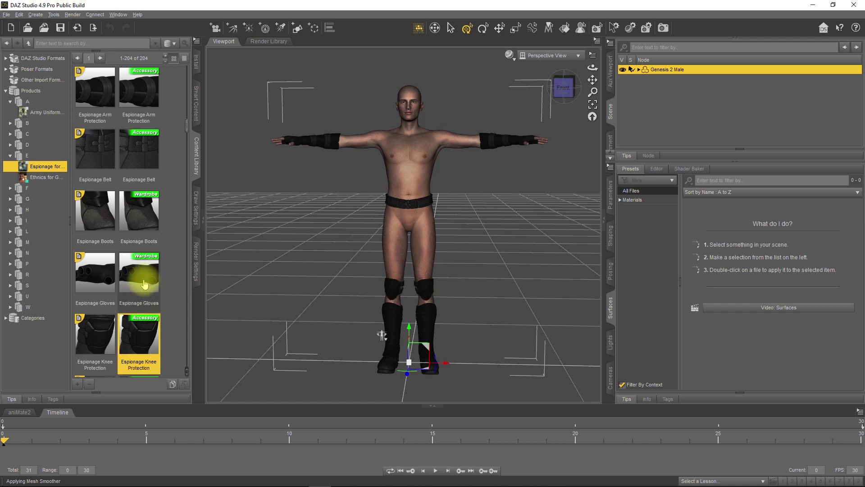
Complete the outfit with the Espionage Neck Protection, Pants, Shoulders Protection, Torso Protection and Tshirt.
scroll(144, 284, down, 5)
double_click(135, 88)
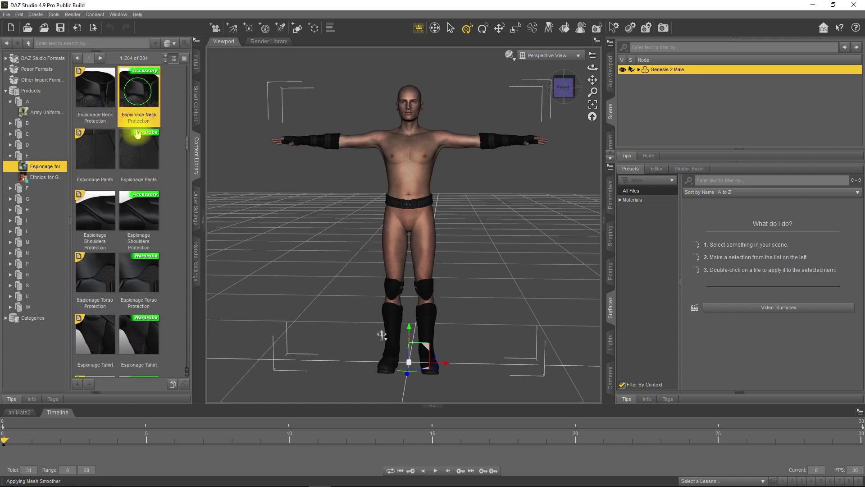
double_click(142, 155)
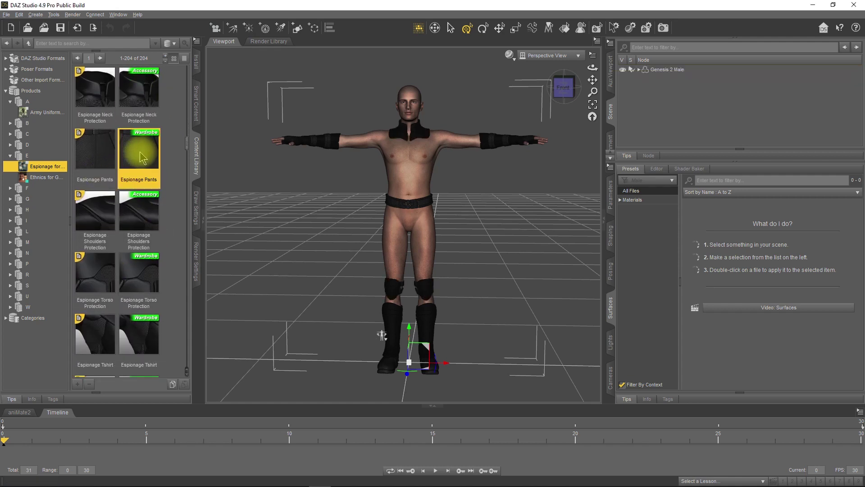
double_click(103, 108)
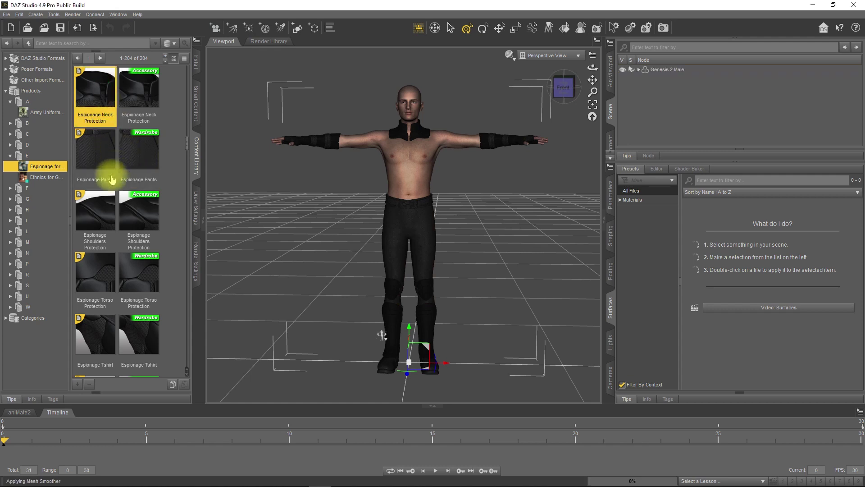
click(146, 214)
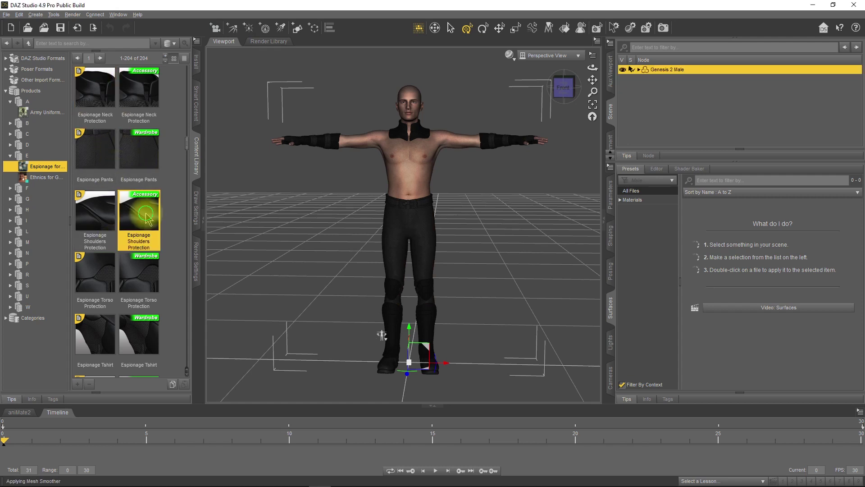
double_click(136, 282)
double_click(142, 349)
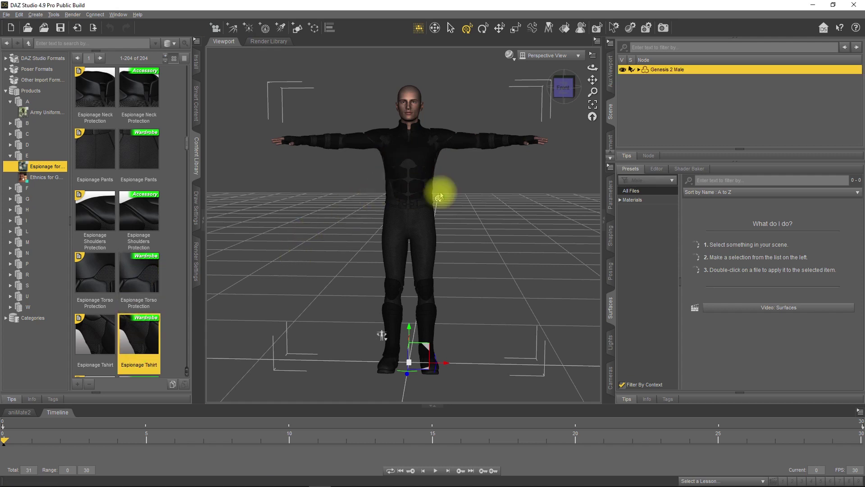
Apply the Phillip Face 02 material from the masculine surface presets to the Genesis 2 Male figure.
click(610, 304)
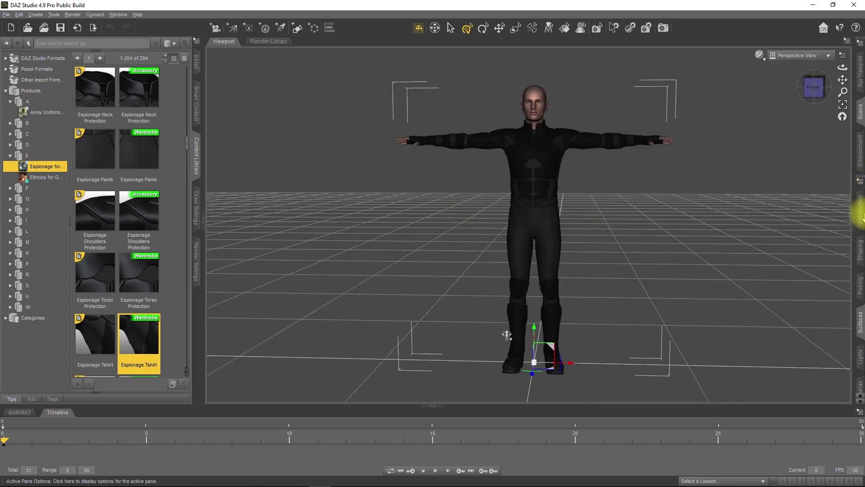
click(848, 218)
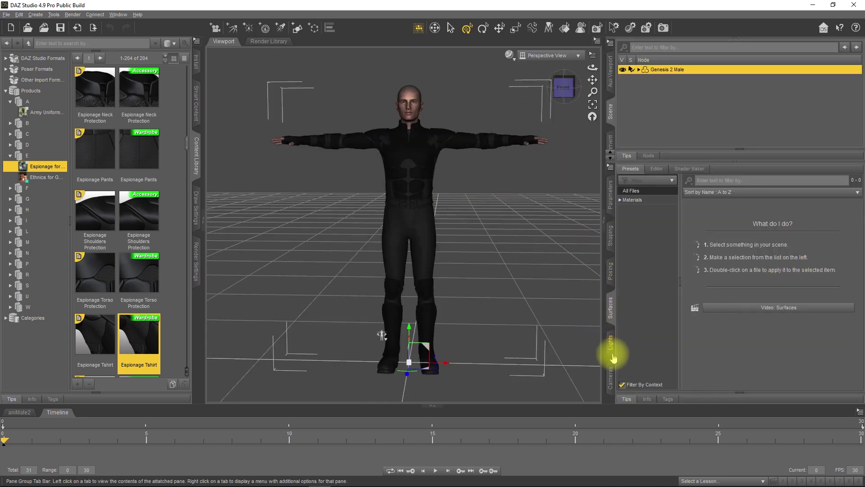
click(620, 200)
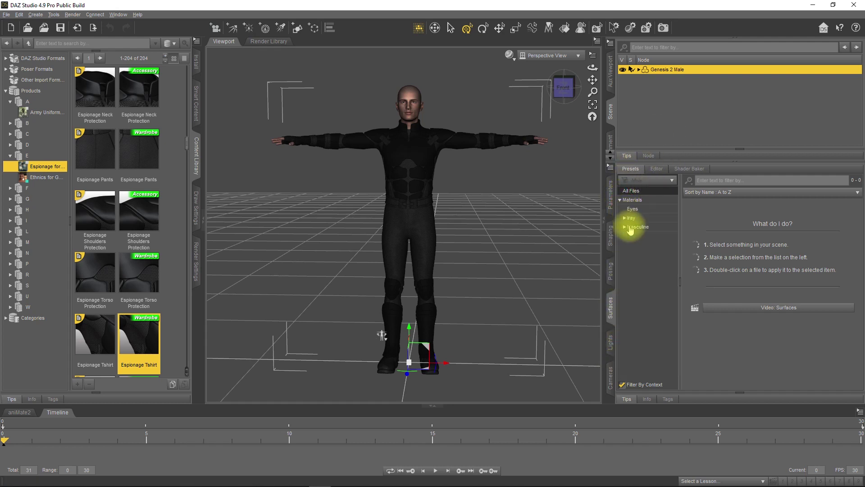
click(633, 226)
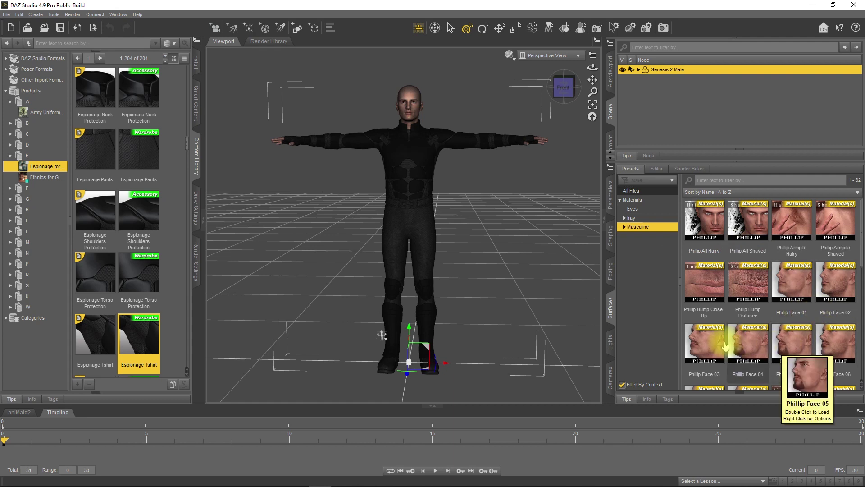
double_click(835, 282)
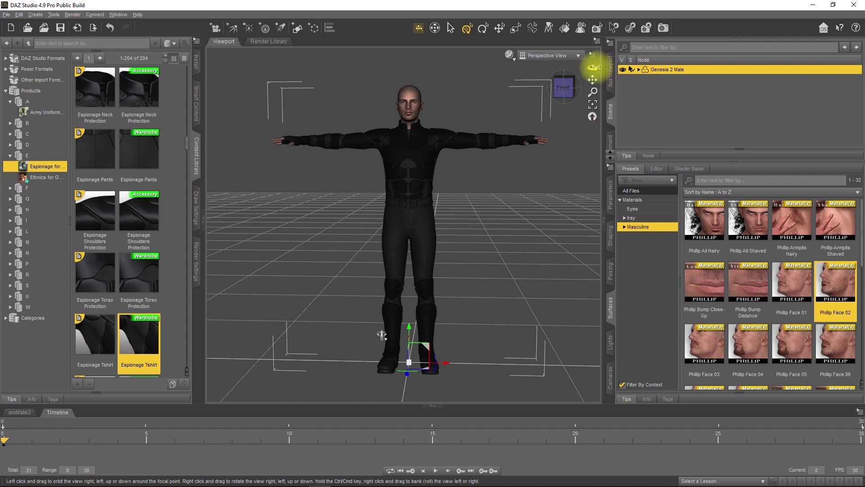
drag(592, 68, 550, 69)
drag(378, 331, 381, 333)
drag(592, 67, 464, 214)
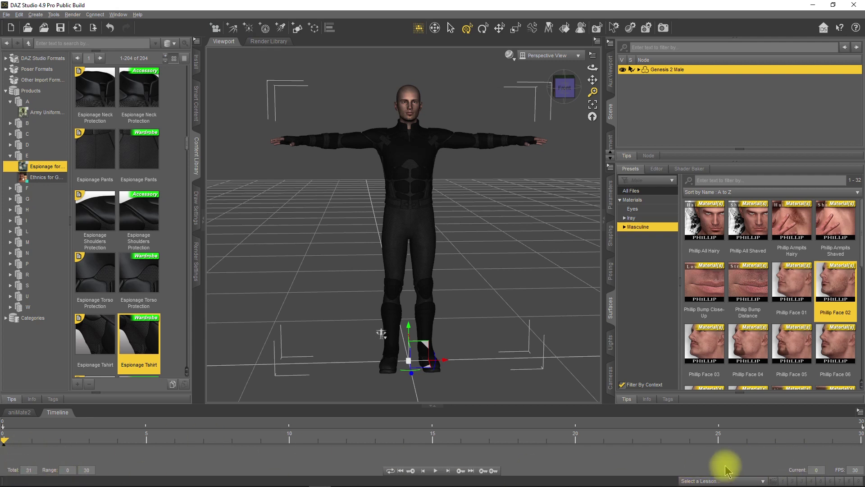
Set the timeline's frame rate to 1 FPS.
click(853, 469)
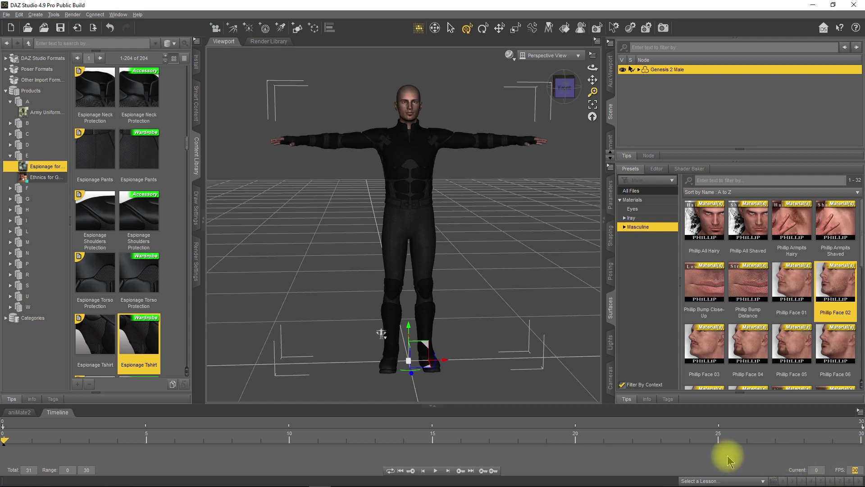
text(1)
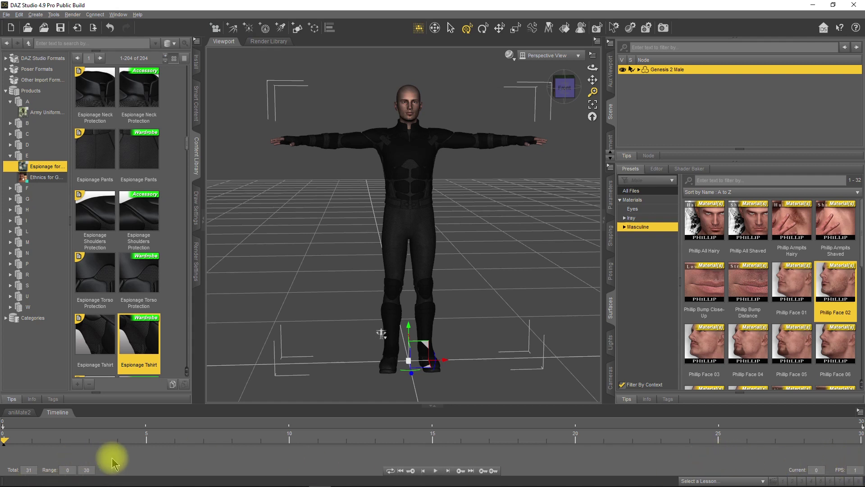
Switch to File Explorer and load Genesis2_Male_iCloneFaceKey from the Daz Genesis to iClone folder into the DAZ Studio viewport.
mouse_move(187, 477)
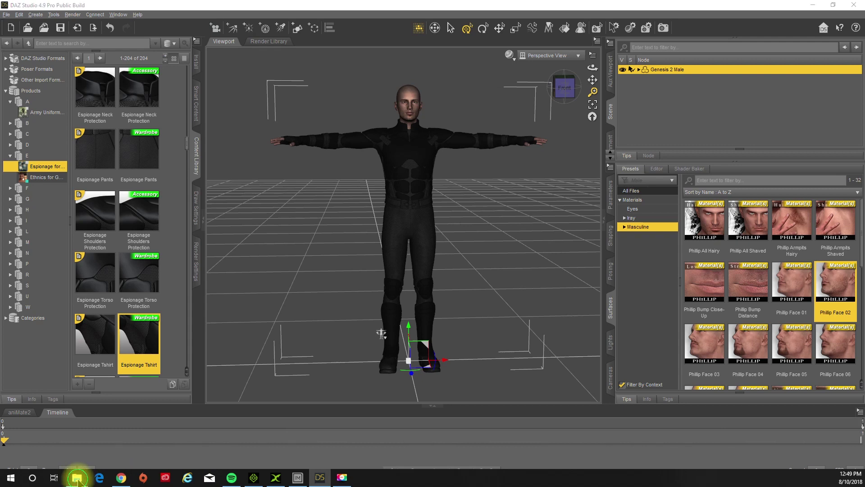
mouse_move(77, 478)
click(75, 440)
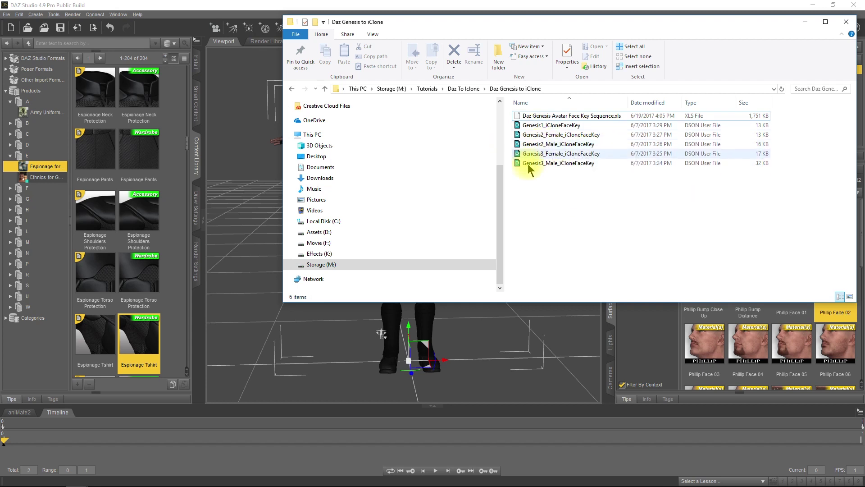
click(535, 145)
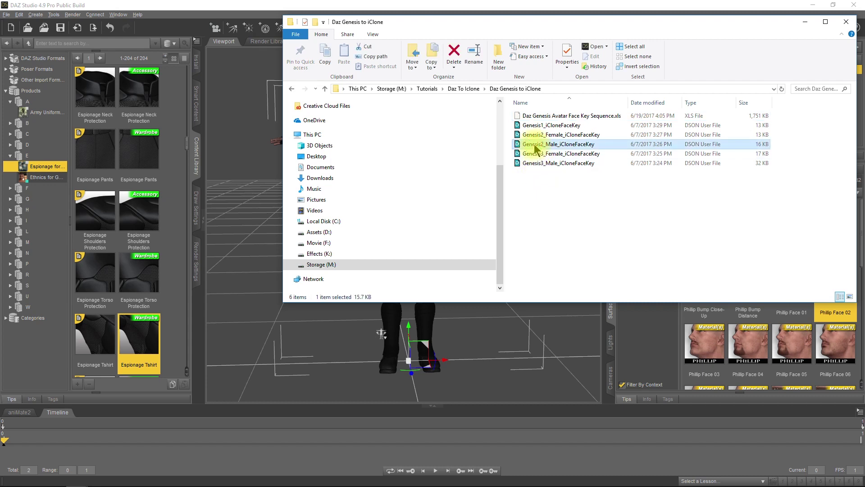
drag(535, 148, 562, 142)
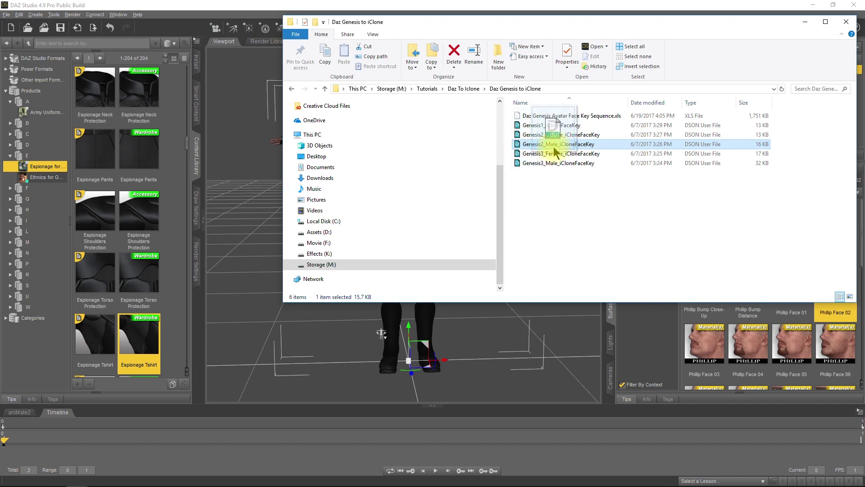
drag(556, 152, 251, 206)
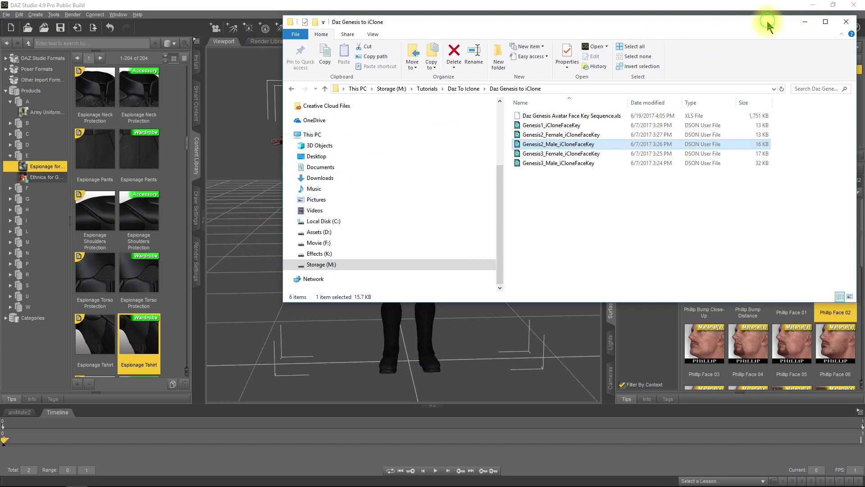
Extend the timeline to fit the whole face key preset and turn the limits off so it applies as created.
drag(791, 19, 182, 61)
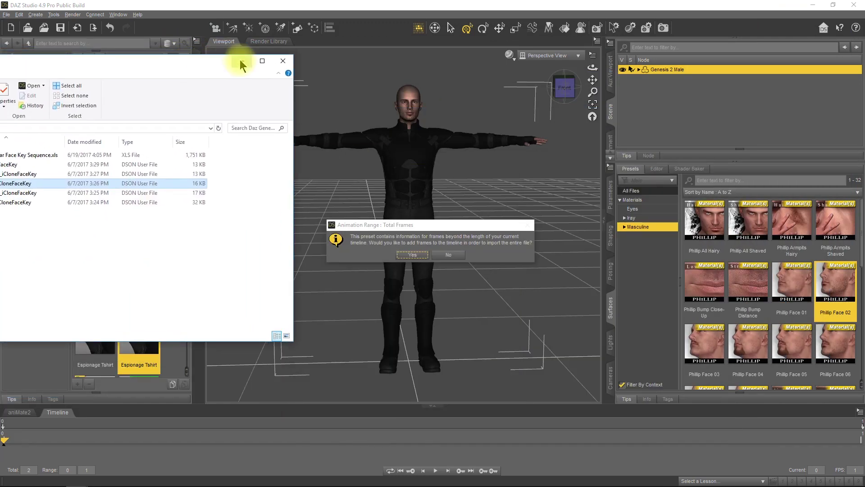
click(254, 56)
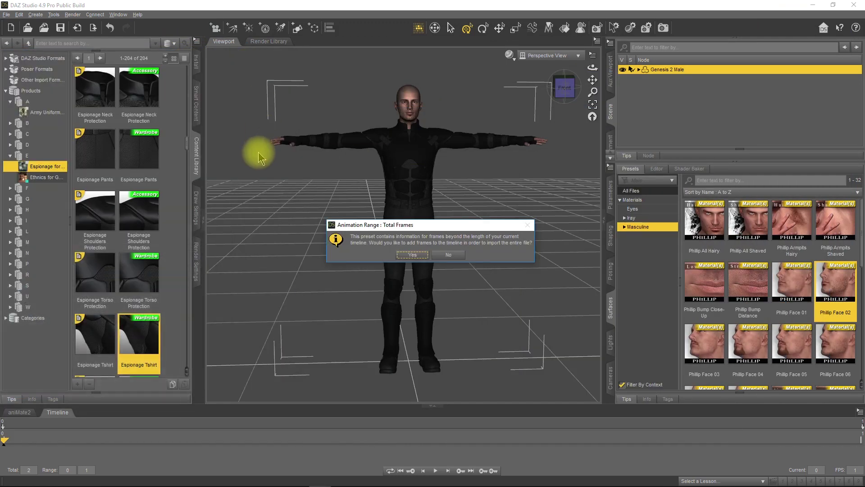
click(411, 255)
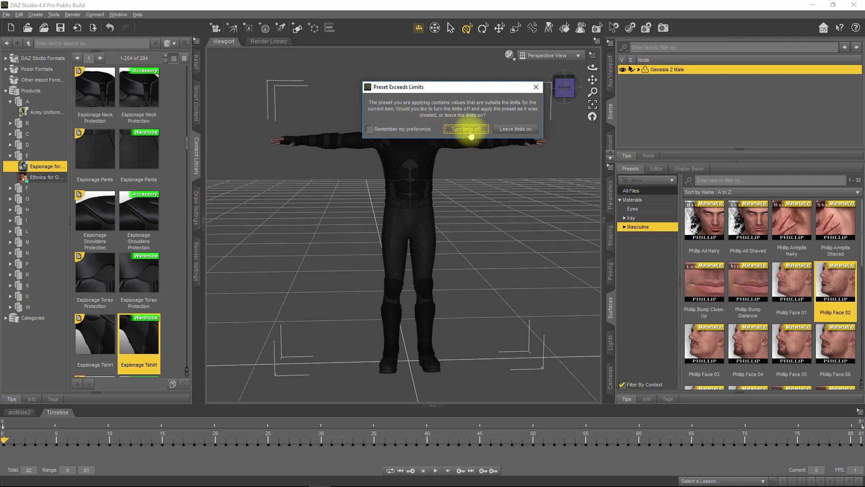
click(468, 130)
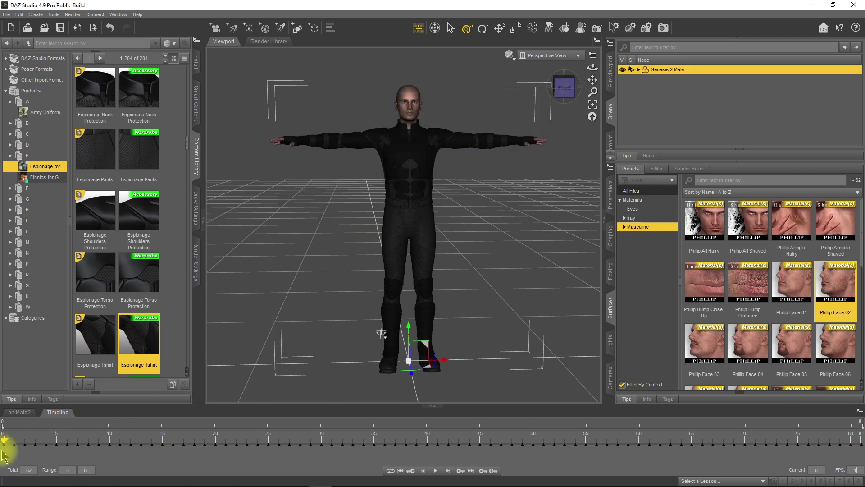
drag(6, 441, 7, 479)
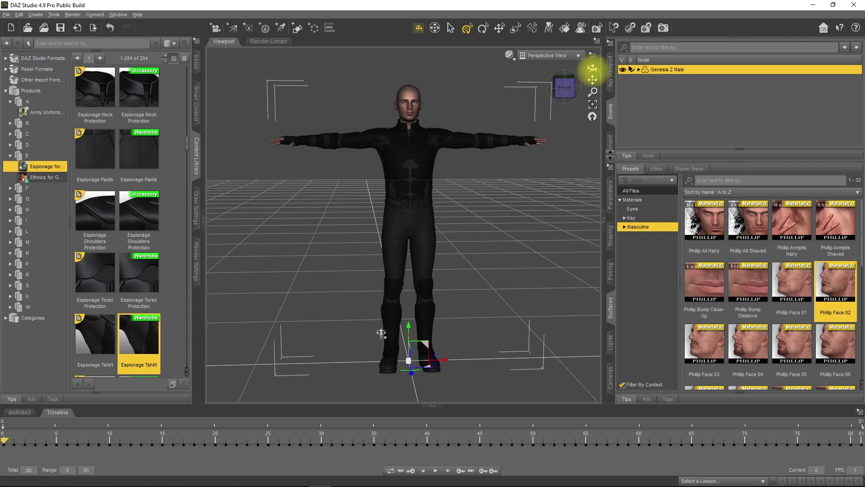
Start exporting the scene with Autodesk FBX (*.fbx) as the file type.
drag(593, 69, 477, 158)
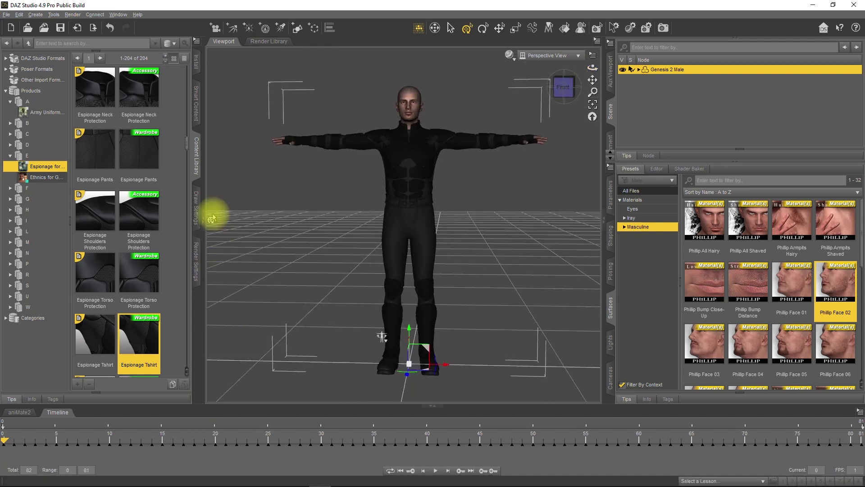
click(7, 15)
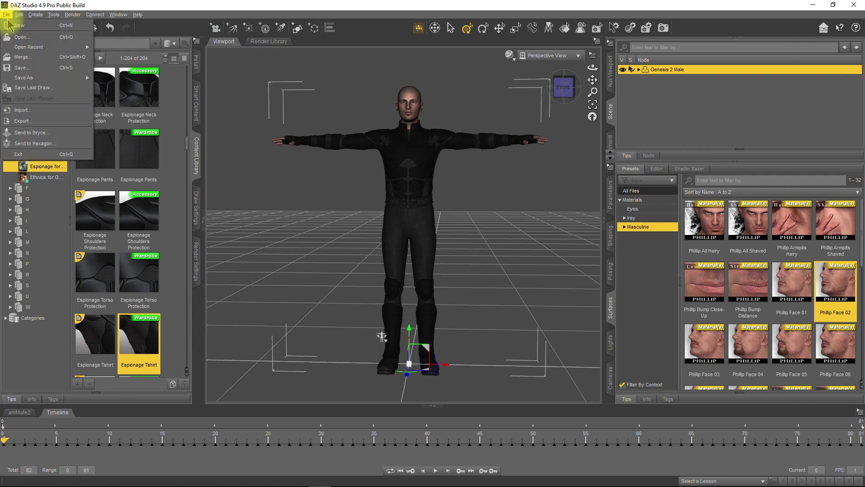
click(55, 121)
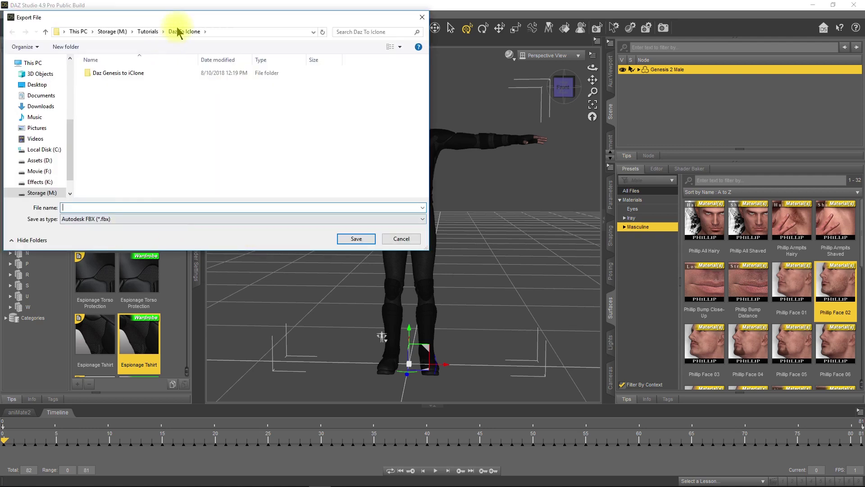
drag(192, 19, 423, 57)
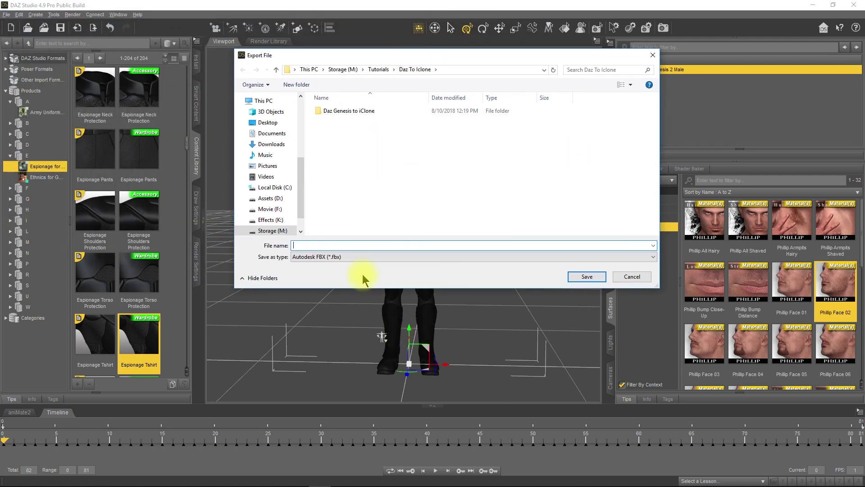
click(362, 259)
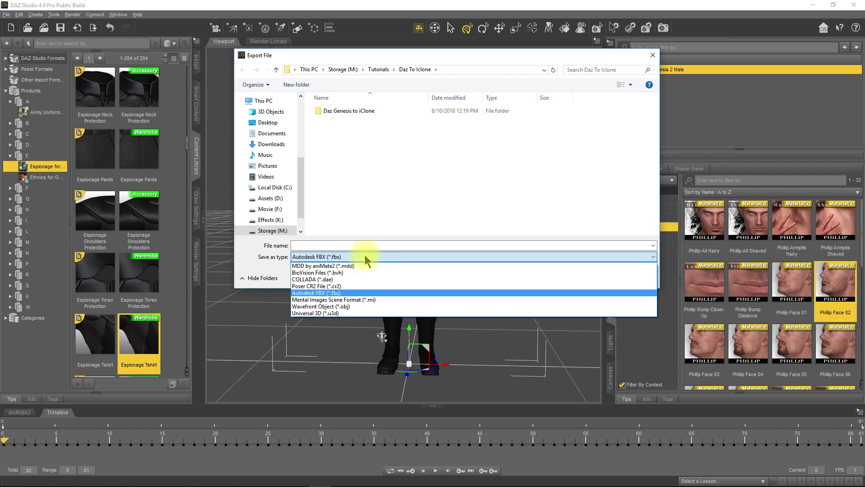
click(332, 294)
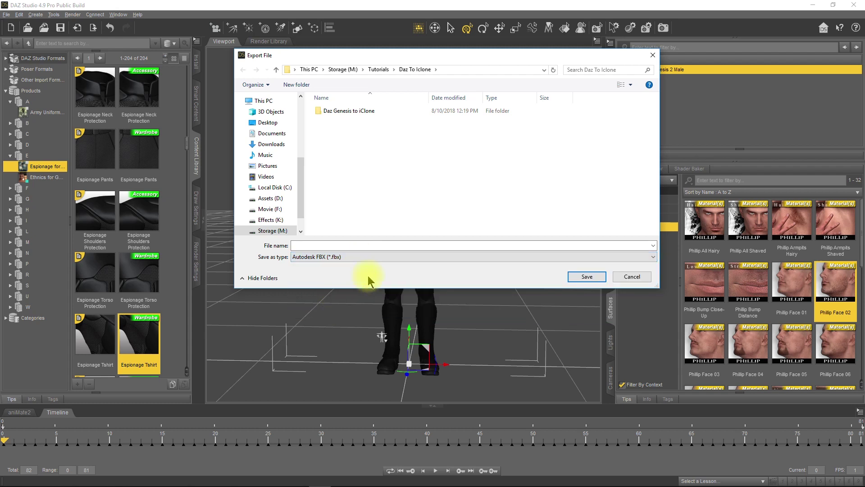
Name the export file Test 1 and save it in the Daz To Iclone folder under Tutorials.
click(316, 245)
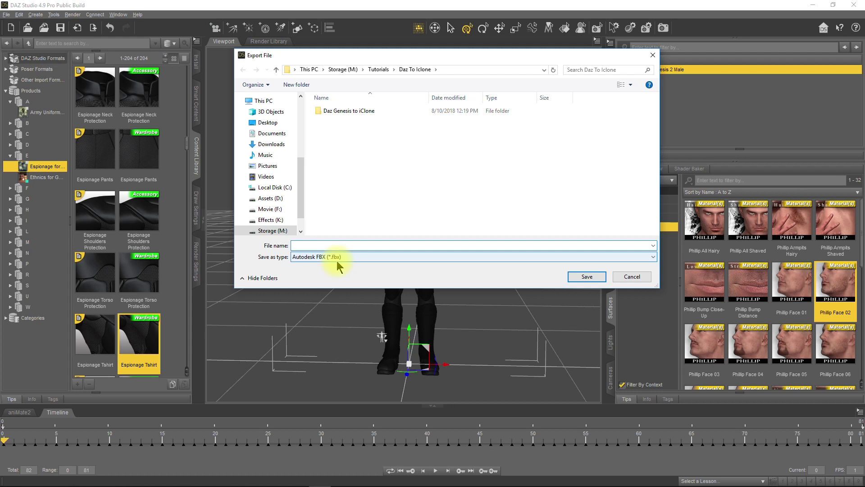
text(Test )
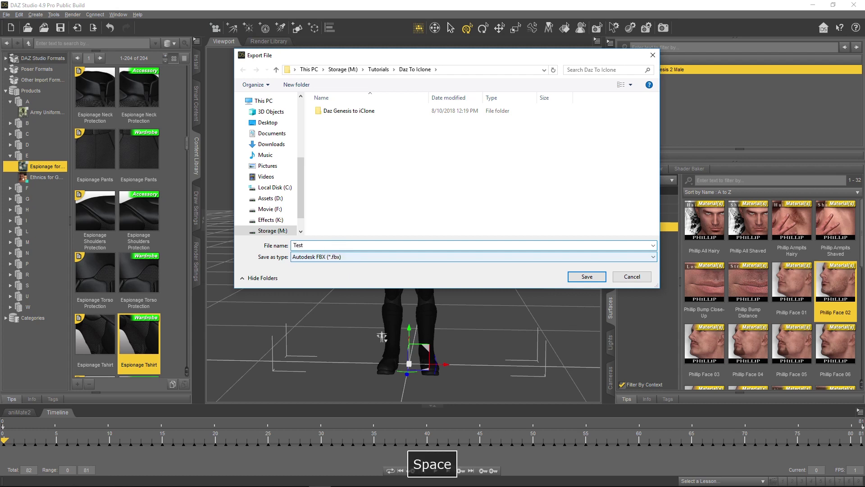
text(1)
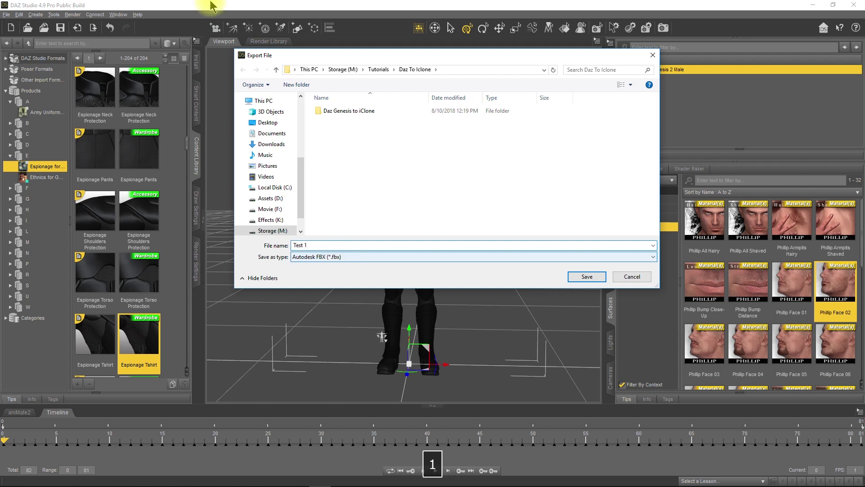
click(375, 70)
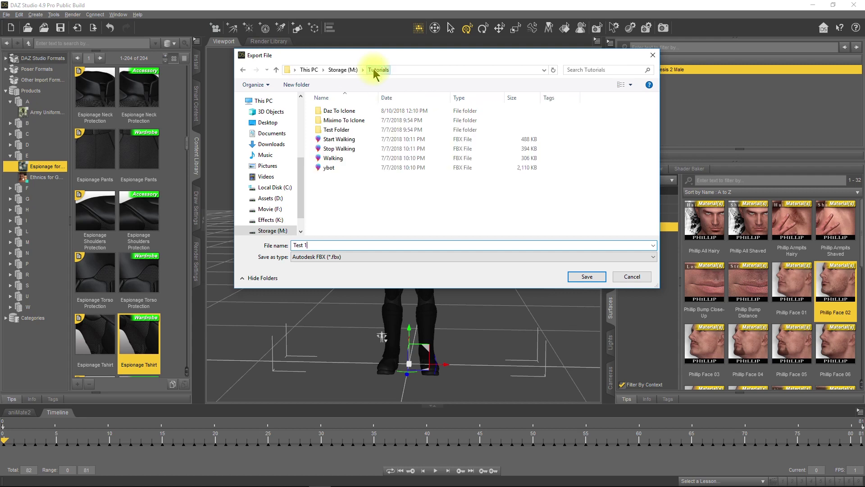
double_click(339, 111)
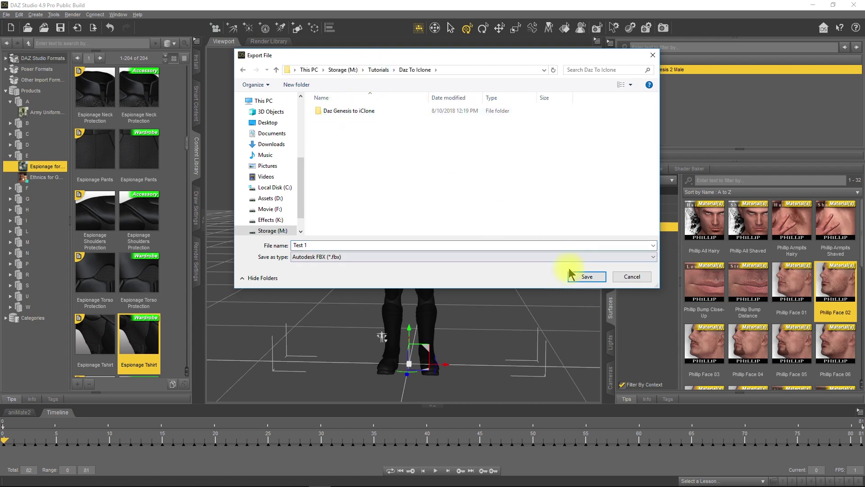
click(586, 276)
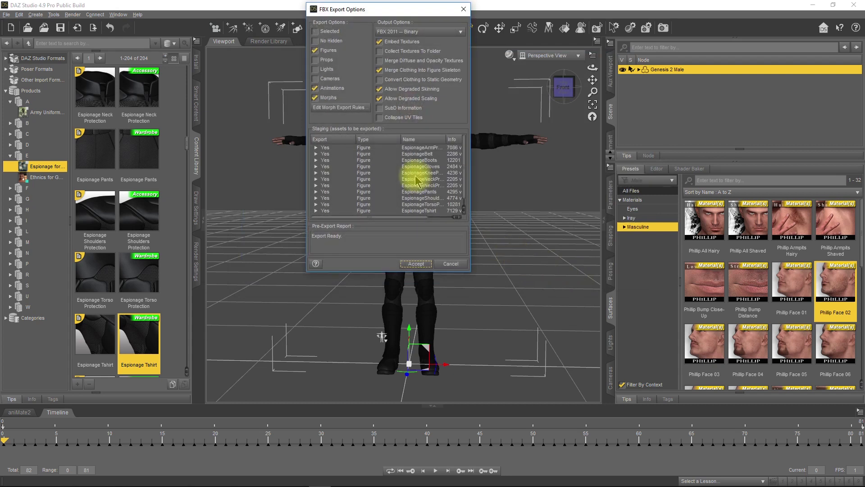
click(329, 50)
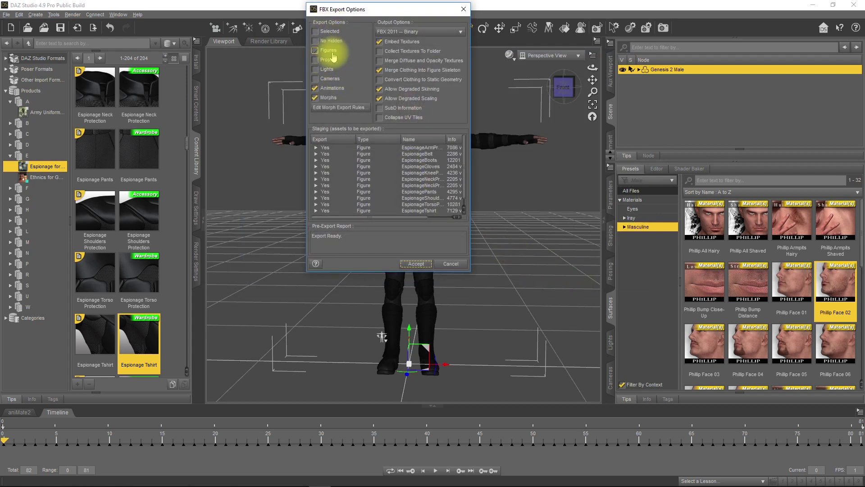
click(339, 53)
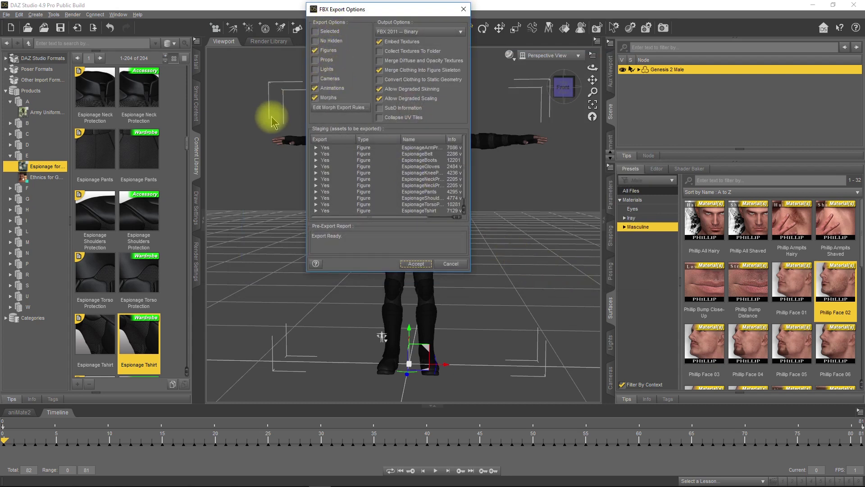
click(328, 98)
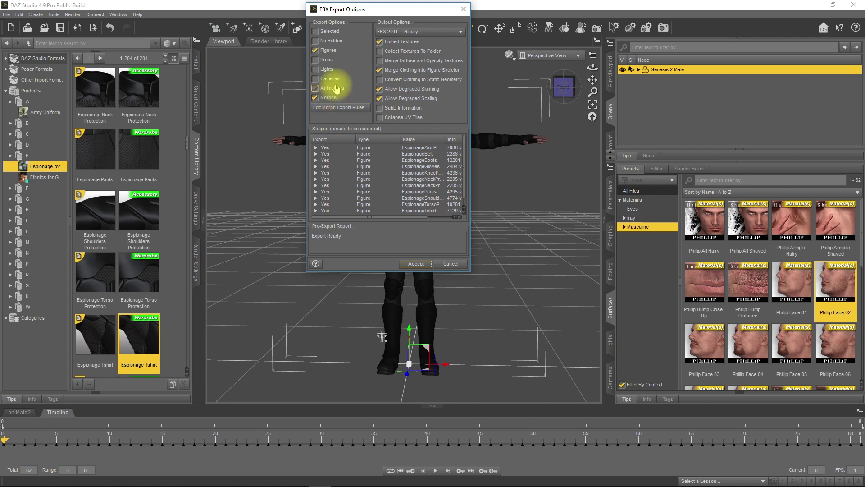
click(328, 98)
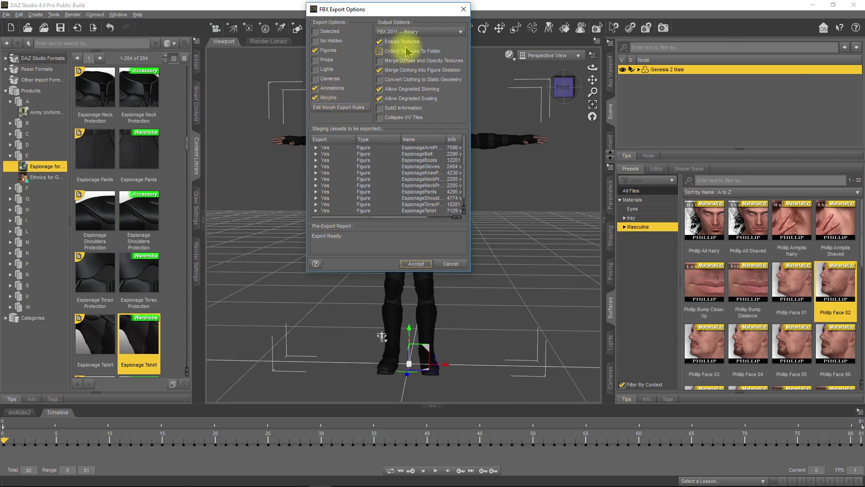
click(419, 72)
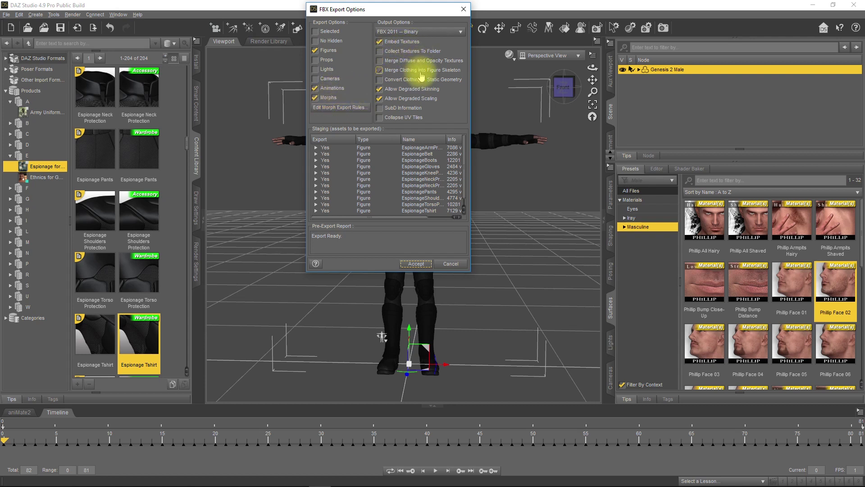
click(420, 71)
click(421, 99)
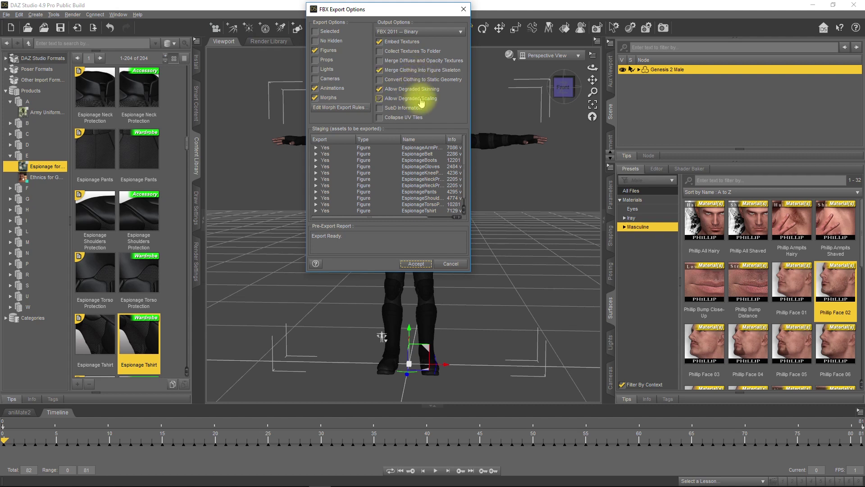
click(421, 99)
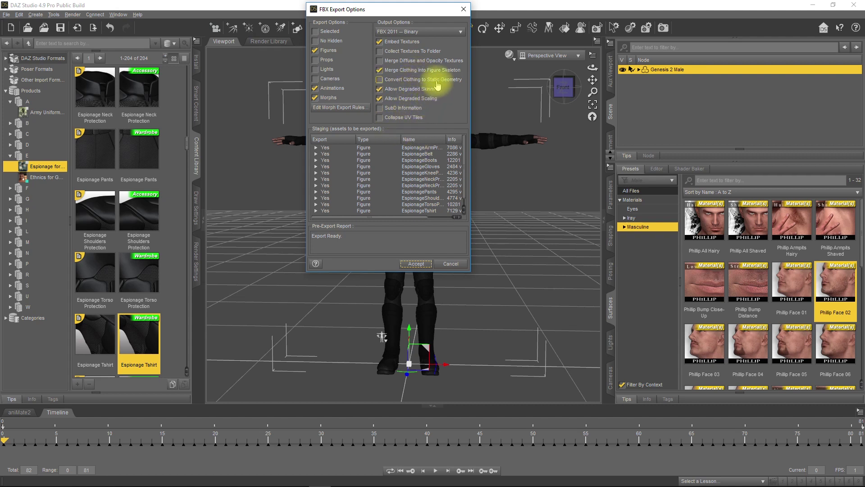
Review the FBX morph export rules and run the export with figures, animations and morphs included.
click(344, 108)
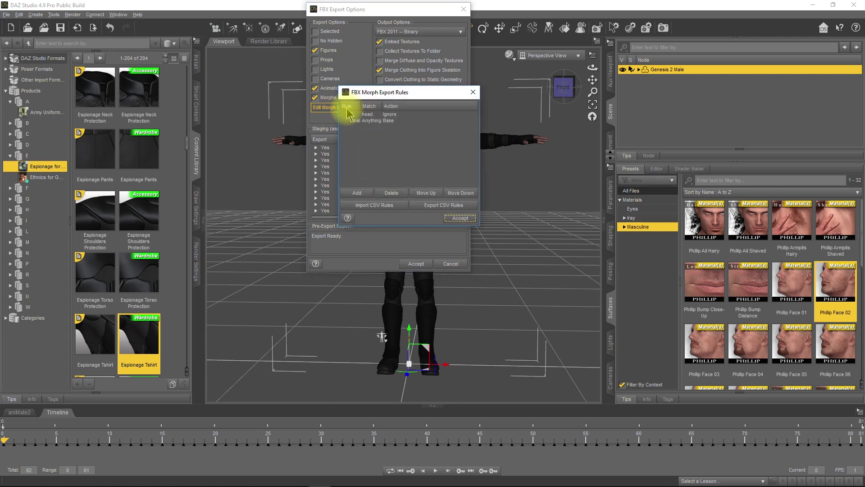
click(472, 93)
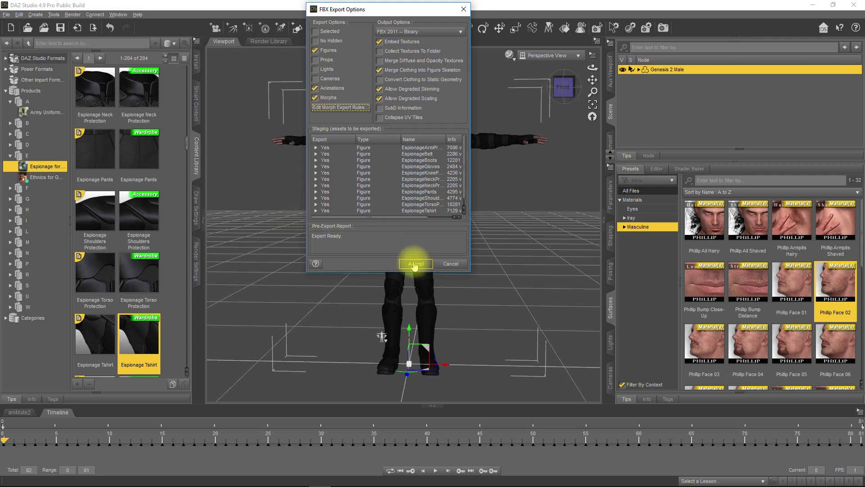
drag(466, 184, 457, 136)
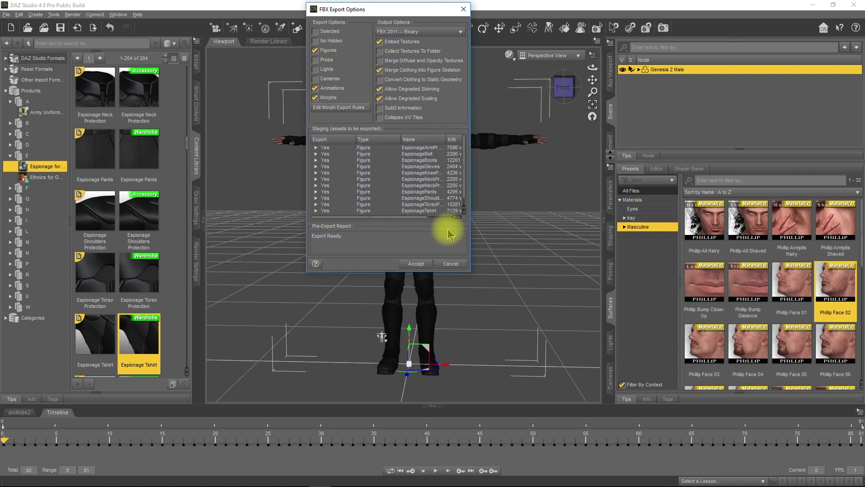
click(412, 265)
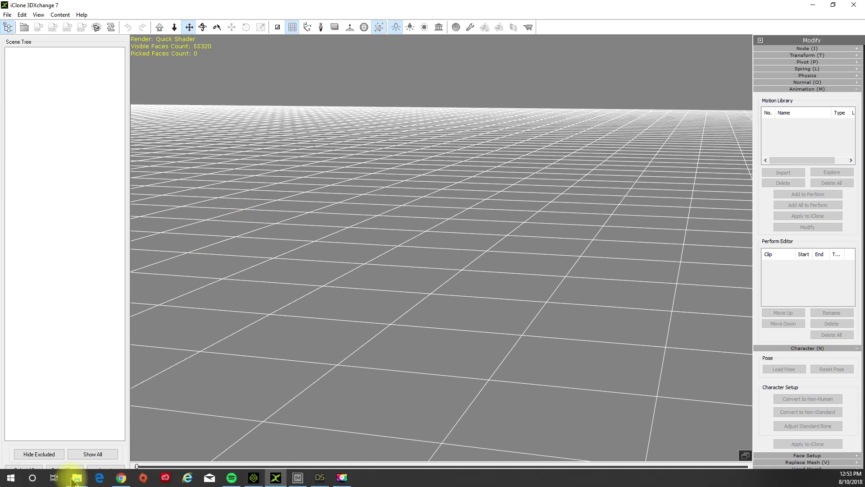
Switch to File Explorer, open the Daz To Iclone folder and load the Test 1 FBX file into the iClone 3DXchange viewport.
mouse_move(76, 479)
click(120, 426)
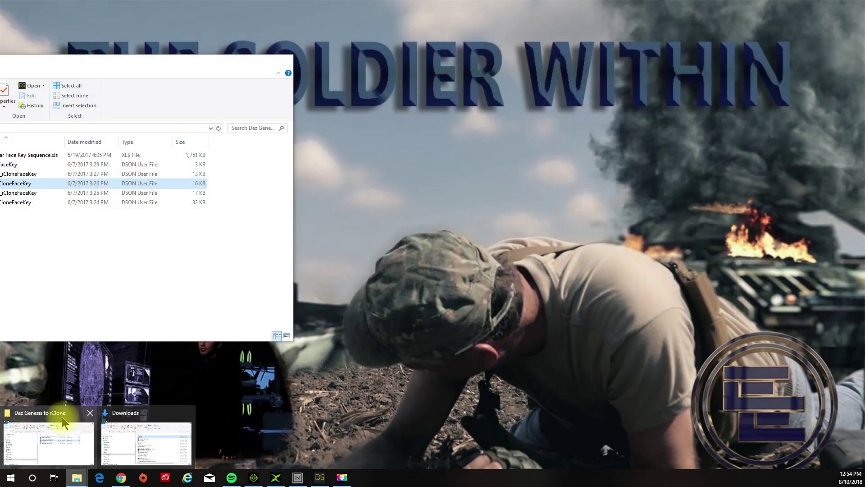
click(61, 417)
drag(158, 60, 175, 64)
drag(258, 86, 705, 68)
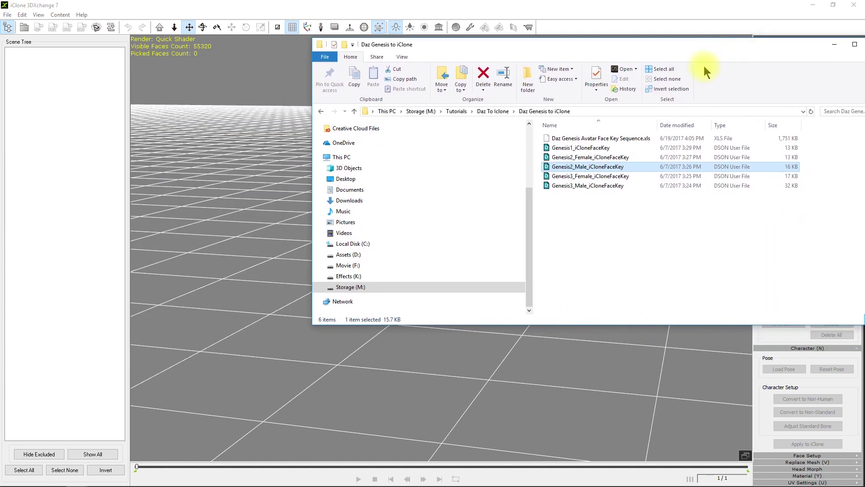
click(493, 112)
click(557, 156)
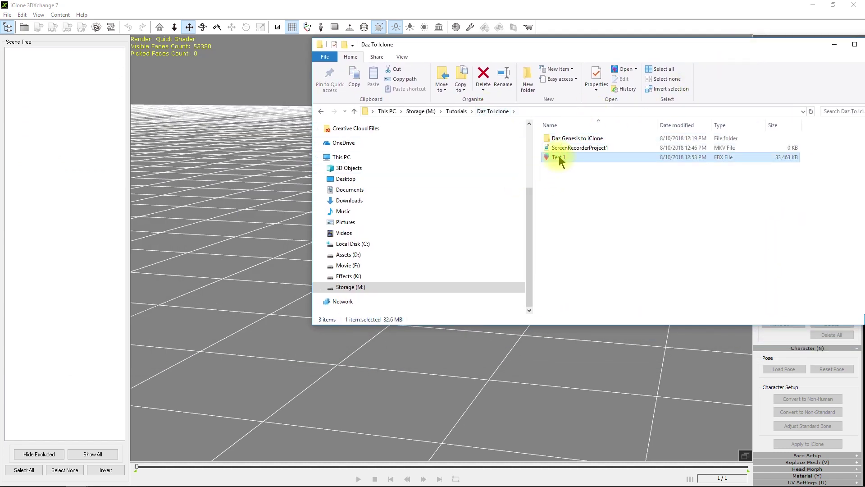
drag(560, 156, 230, 160)
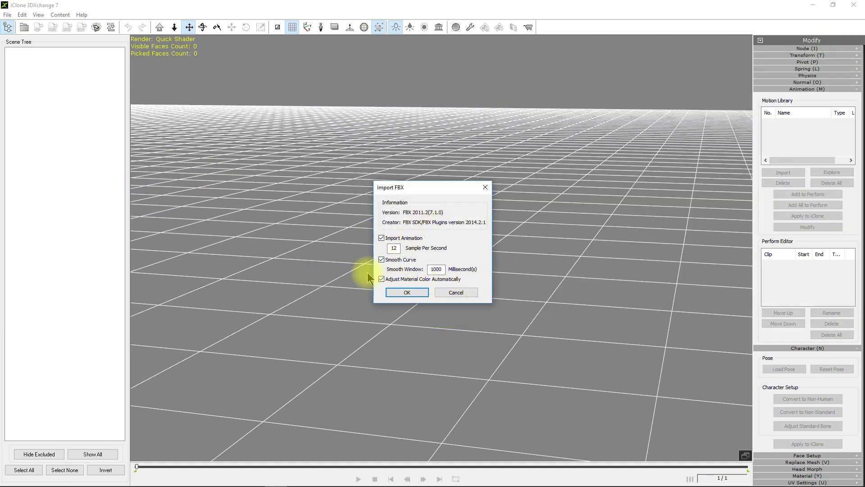
Import the FBX with its animation and convert the detected Daz4Genesis2 figure to a non-standard (talking) character.
click(409, 292)
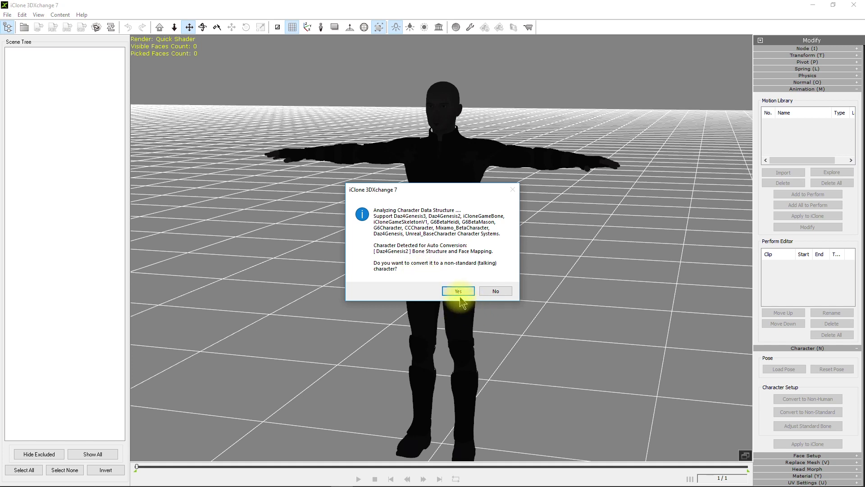
click(457, 291)
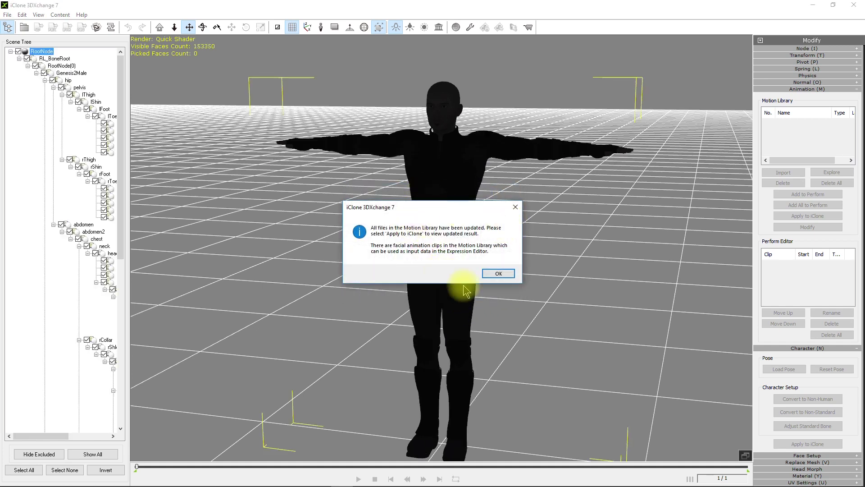
click(503, 277)
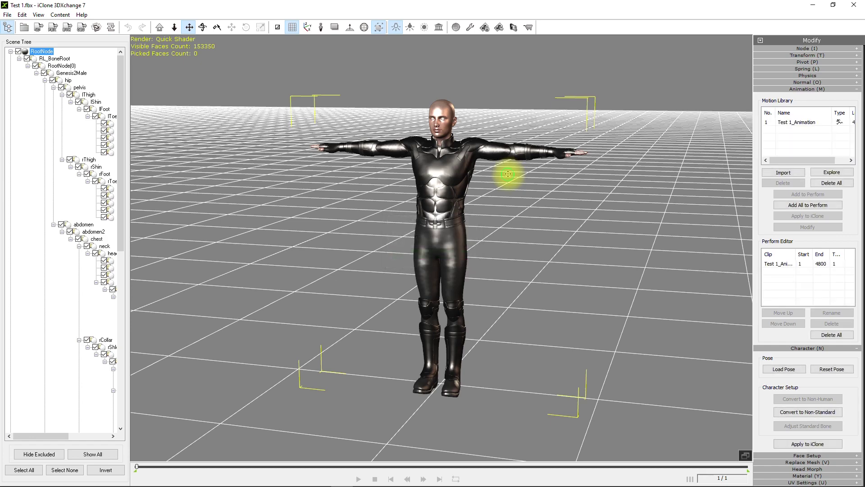
Convert the character to non-standard after checking the mapped bones in the T-pose characterization view.
right_drag(508, 174, 554, 219)
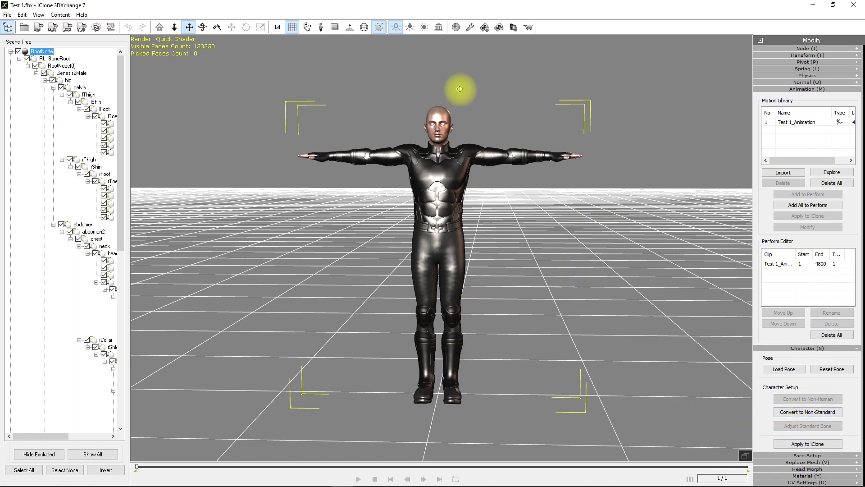
click(807, 411)
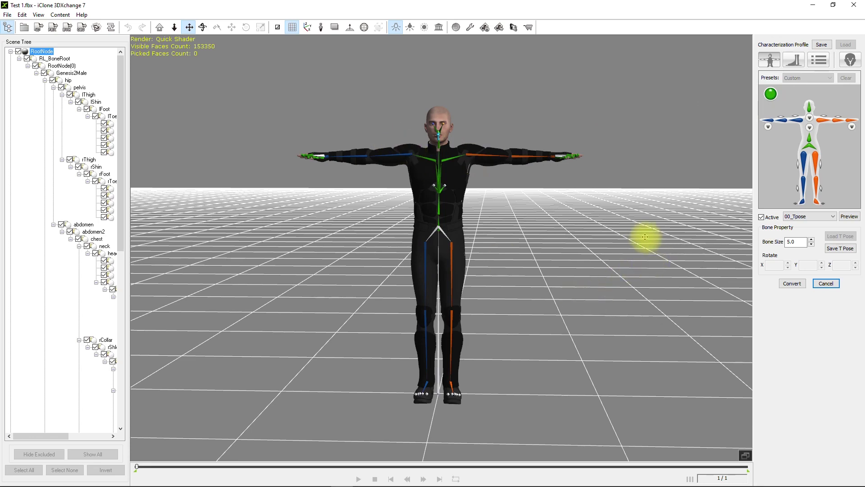
right_drag(645, 237, 720, 333)
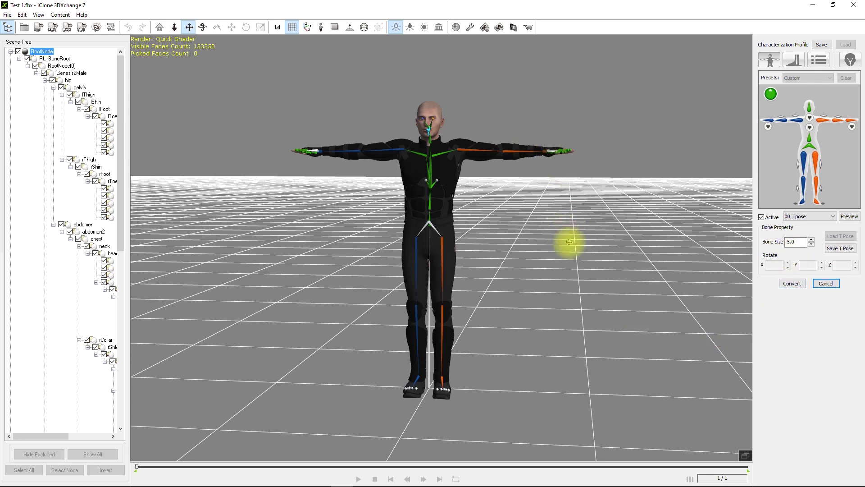
right_drag(552, 207, 571, 204)
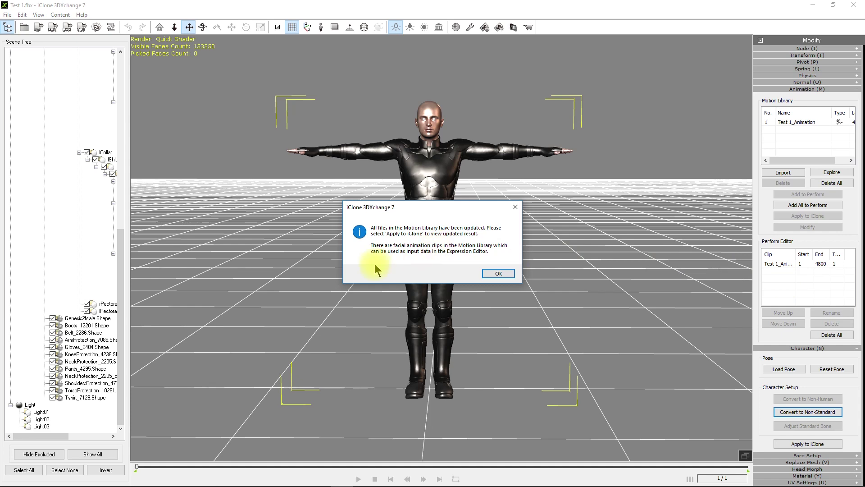
click(498, 273)
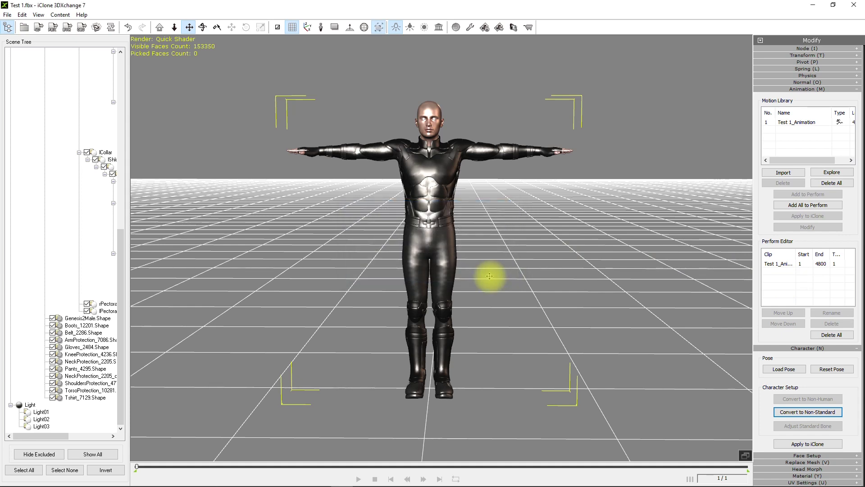
Open the character's Expression Editor at the viseme expressions and hide the facial bones for a clear view of the face.
right_drag(629, 182, 663, 271)
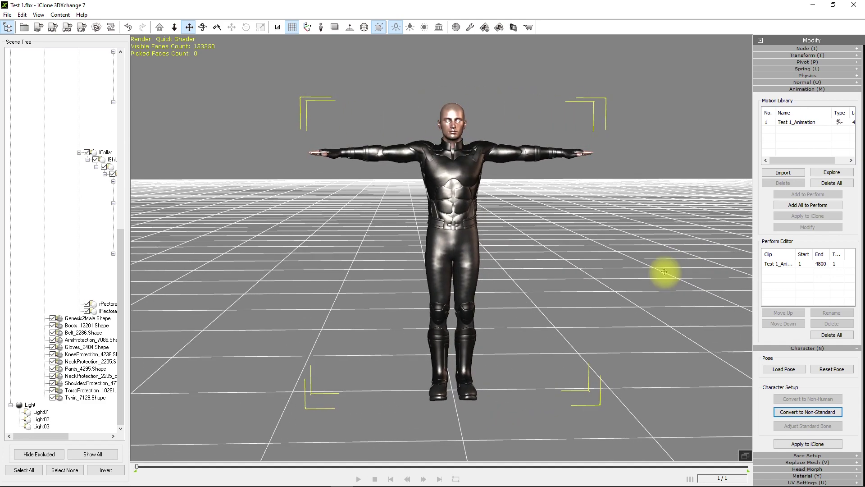
click(779, 455)
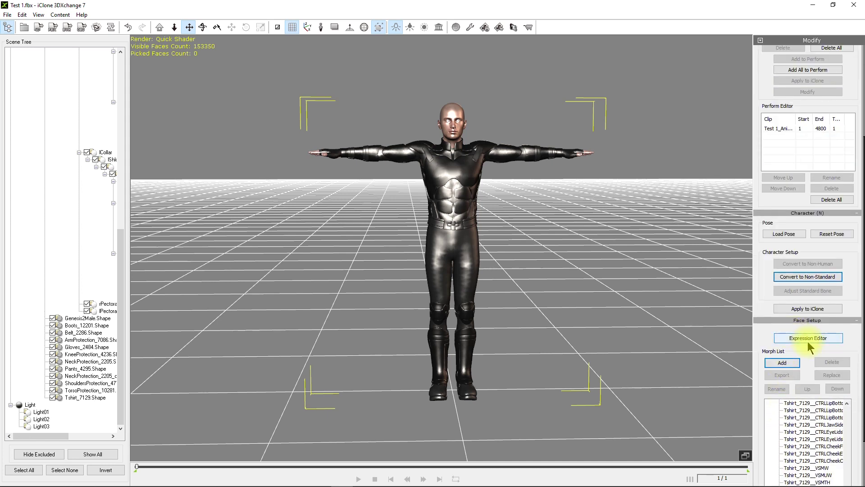
click(807, 340)
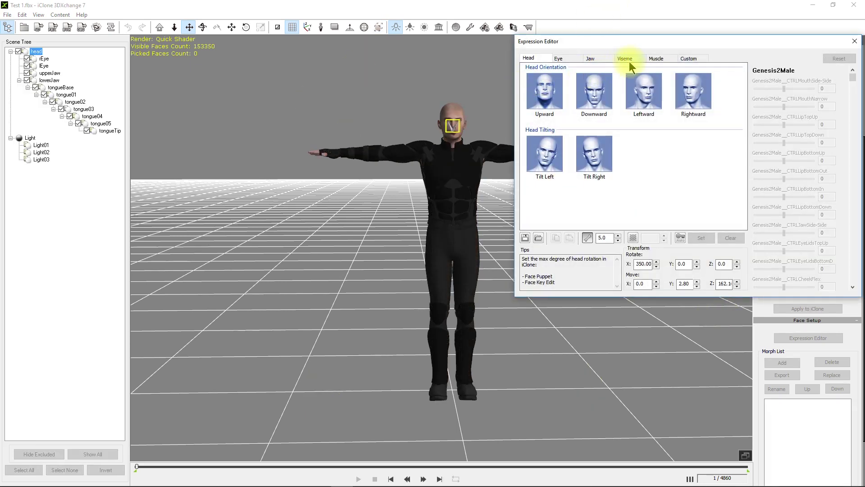
click(626, 59)
scroll(464, 101, up, 3)
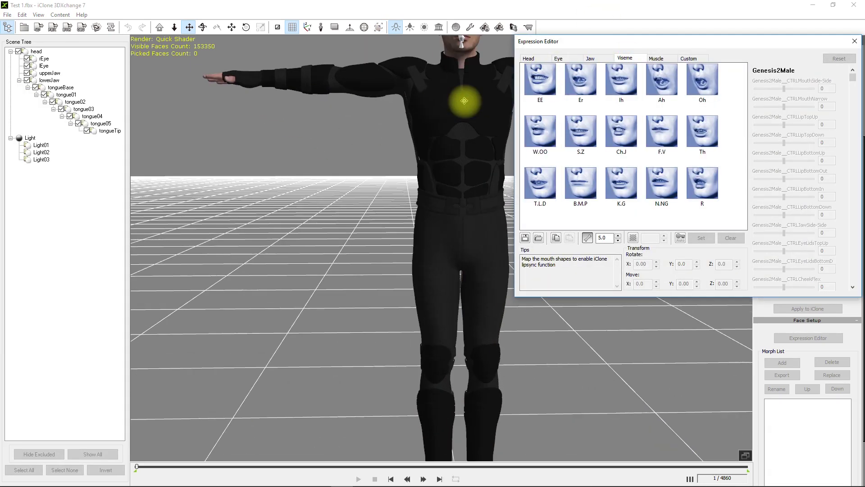
middle_drag(465, 100, 368, 270)
scroll(435, 212, down, 3)
scroll(409, 290, up, 2)
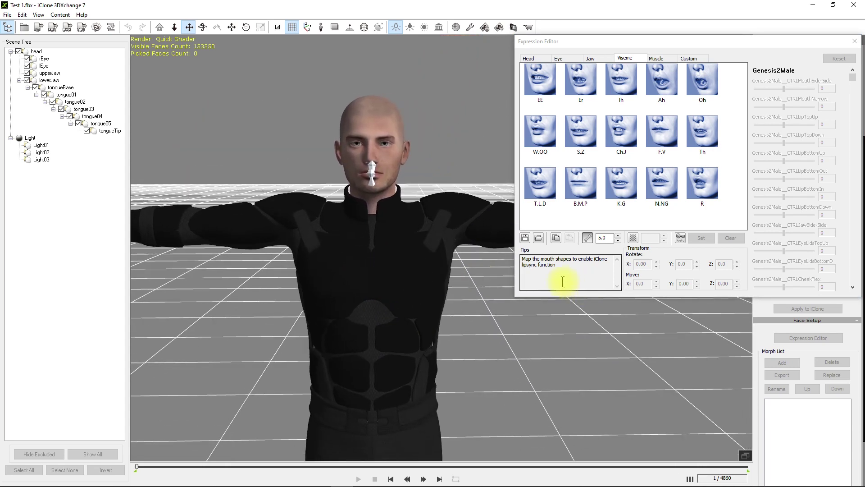
click(586, 238)
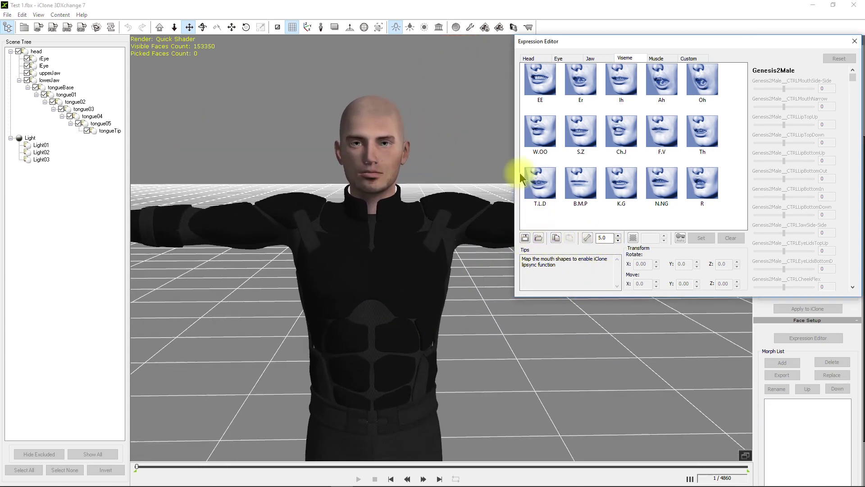
Preview viseme mouth shapes on the face, including EE, Er, Ch.J, K.G, R, T.L.D and Th.
click(536, 86)
click(575, 93)
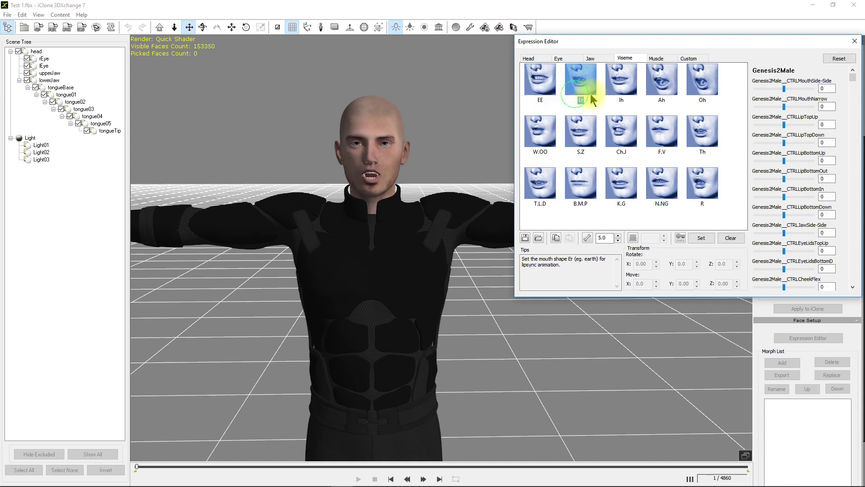
click(622, 136)
click(633, 190)
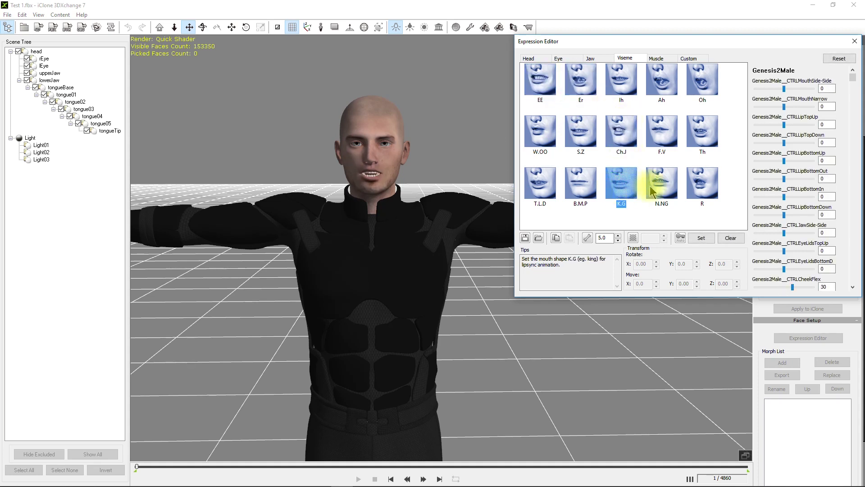
click(711, 186)
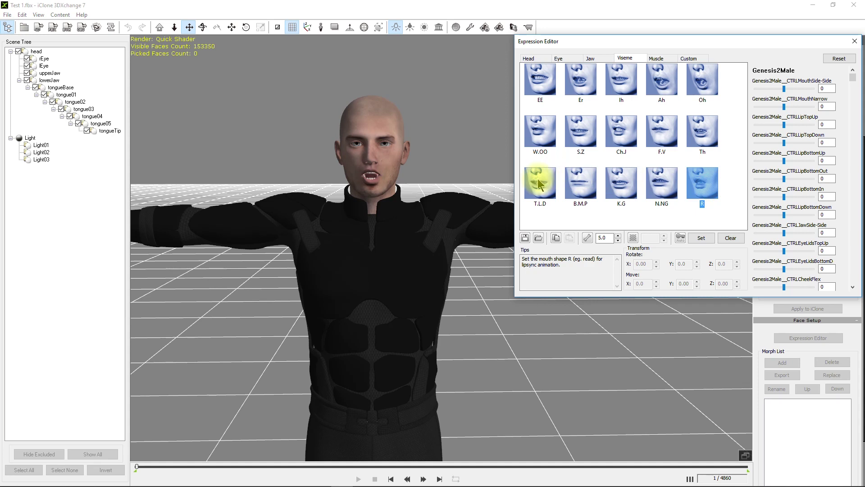
click(540, 185)
click(703, 133)
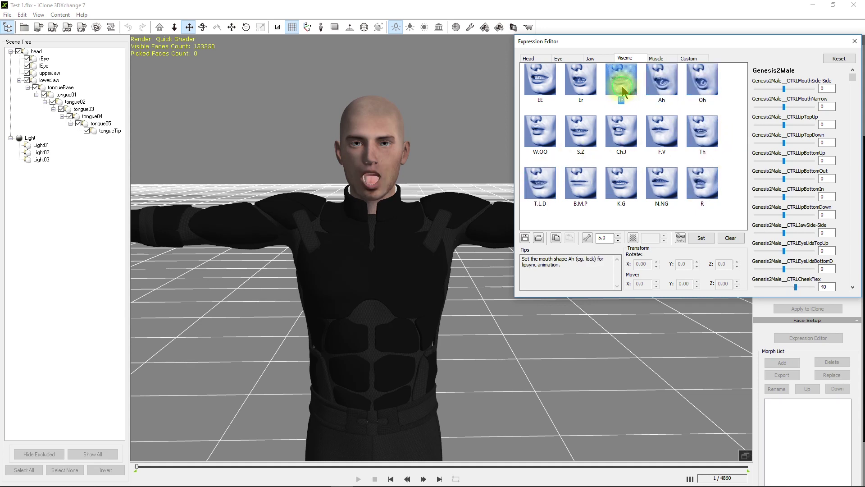
Preview the Downward, Leftward and Rightward head orientations, and close the Expression Editor.
click(527, 59)
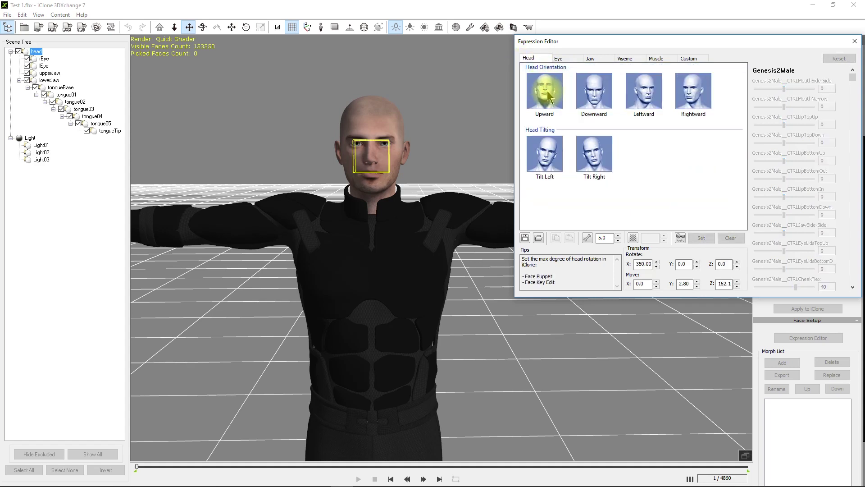
click(594, 92)
click(644, 101)
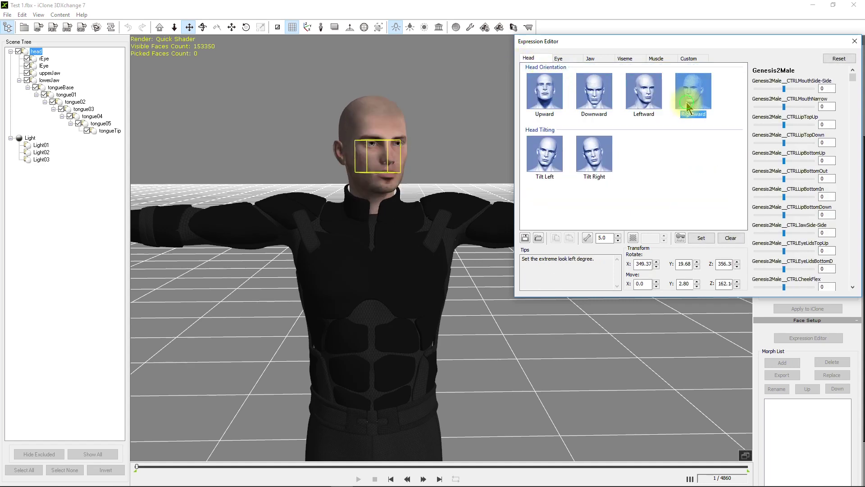
click(850, 42)
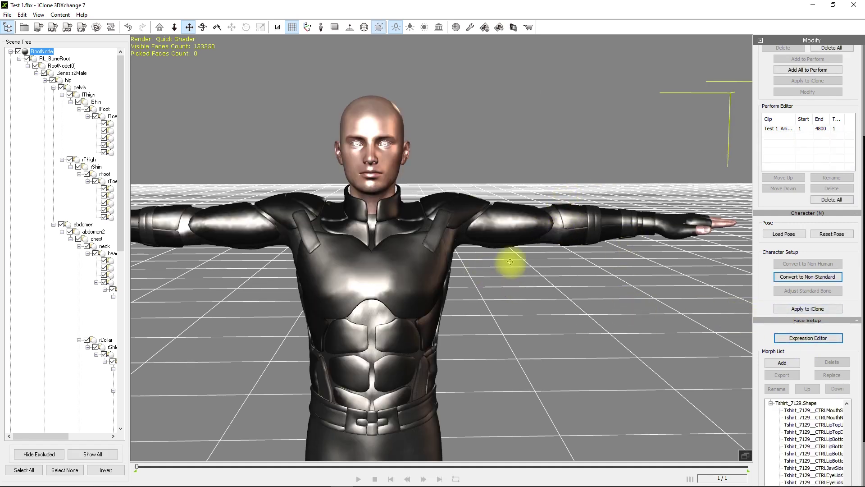
scroll(510, 261, down, 6)
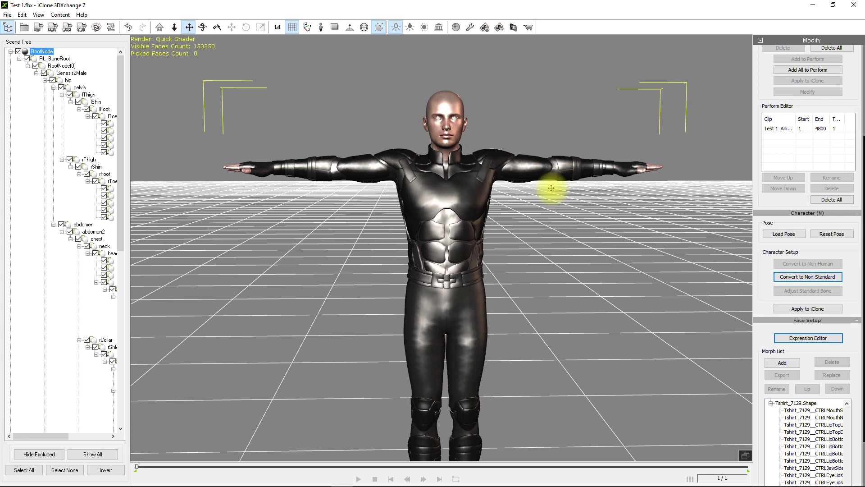
scroll(550, 190, down, 2)
middle_drag(550, 193, 543, 155)
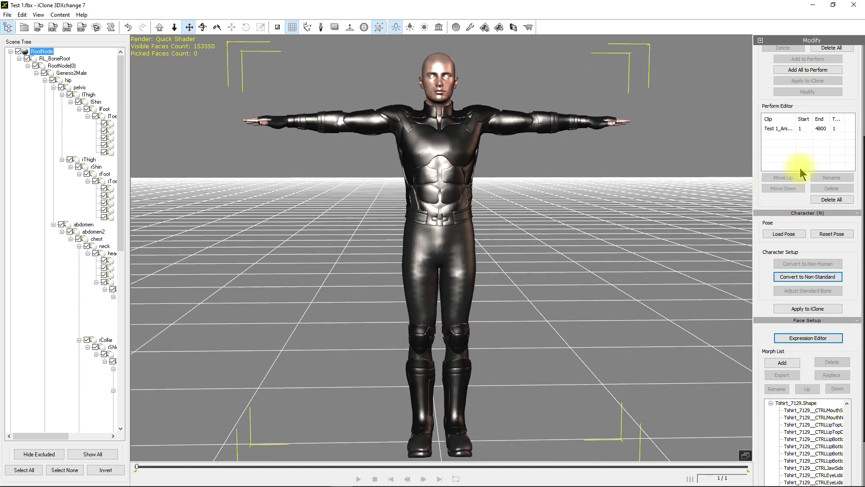
scroll(783, 102, up, 3)
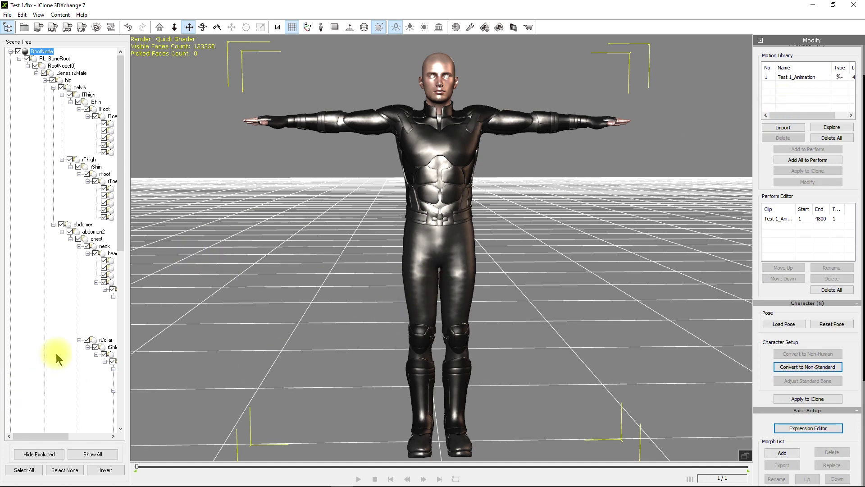
Switch to Mixamo in Chrome, search for ybot and show the matching characters.
mouse_move(144, 485)
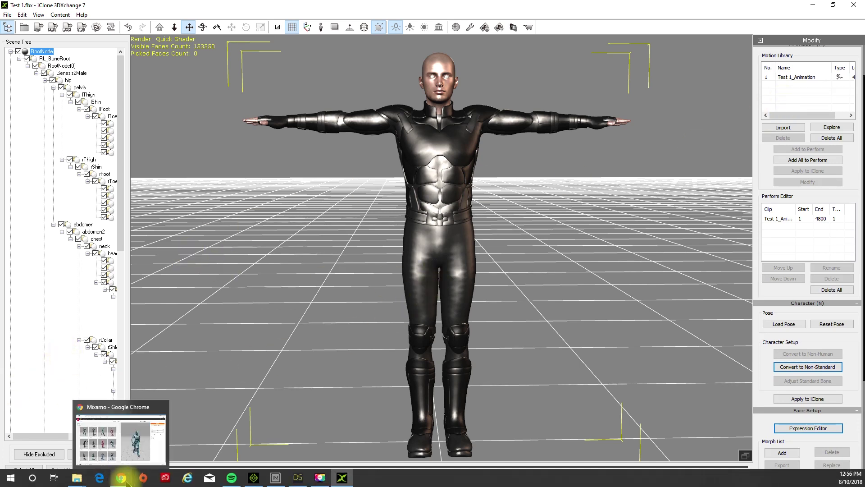
click(126, 479)
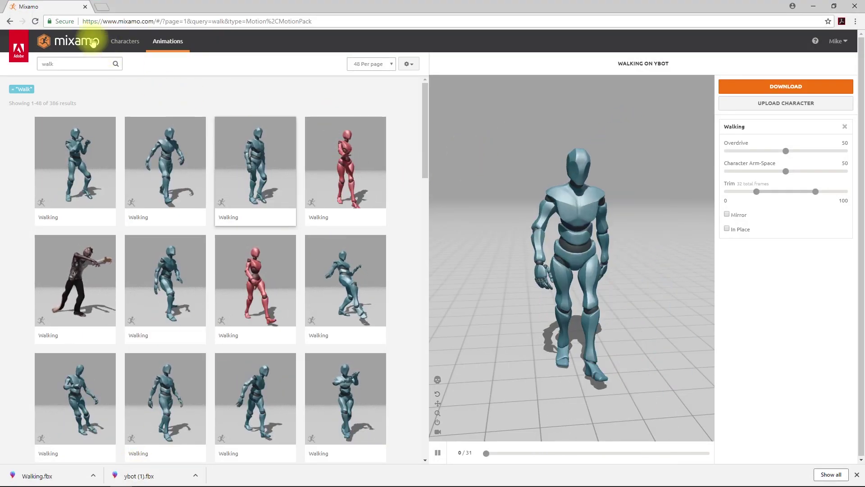
double_click(68, 60)
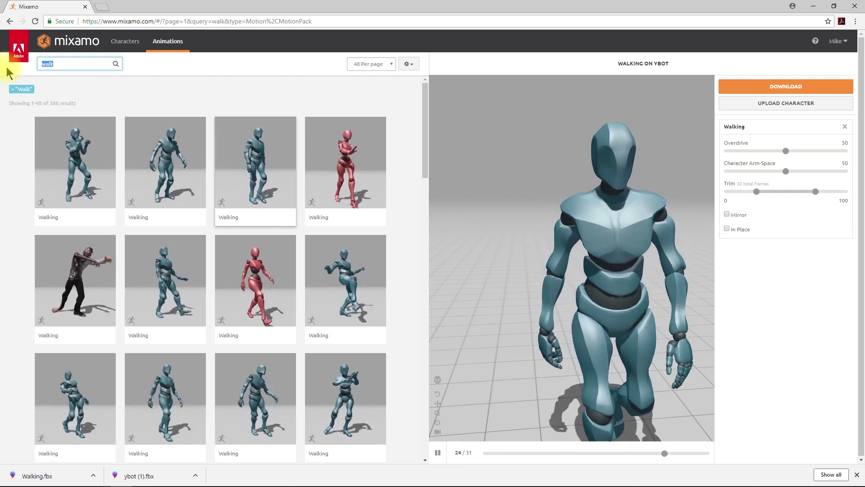
text(ybot)
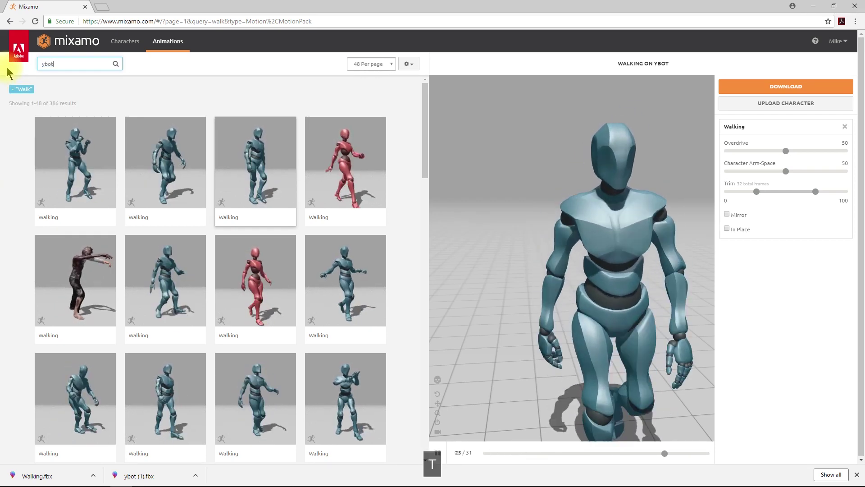
key(Return)
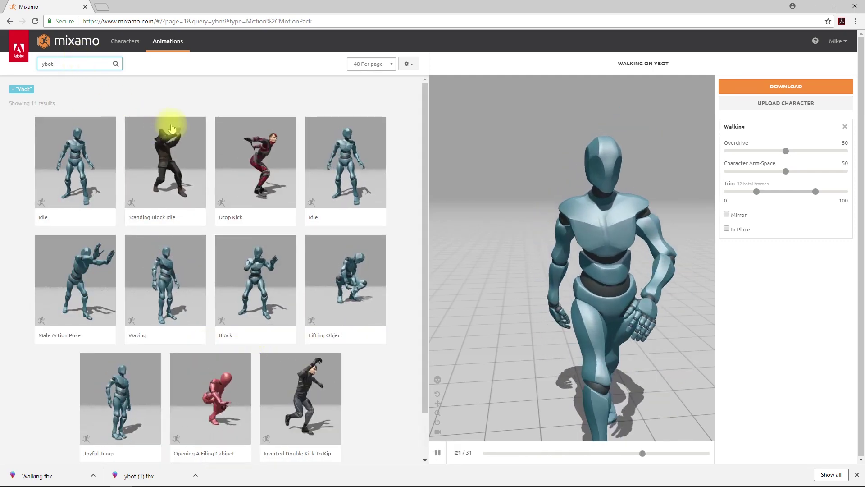
scroll(242, 408, down, 1)
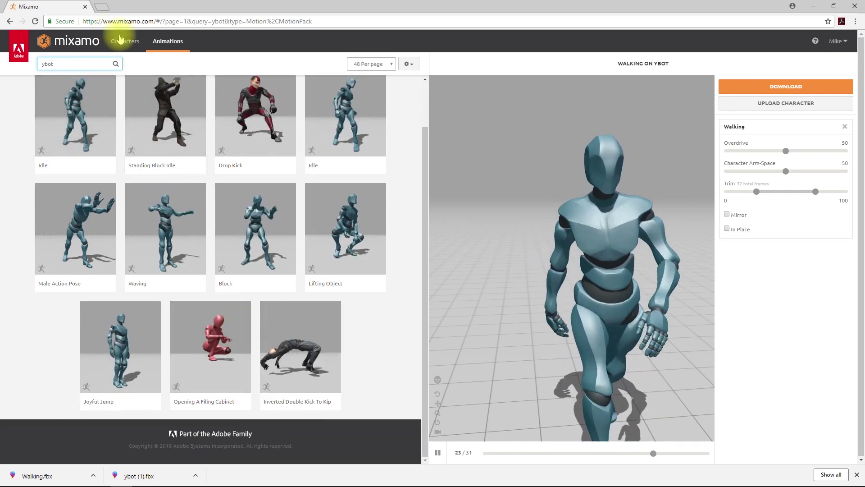
click(121, 40)
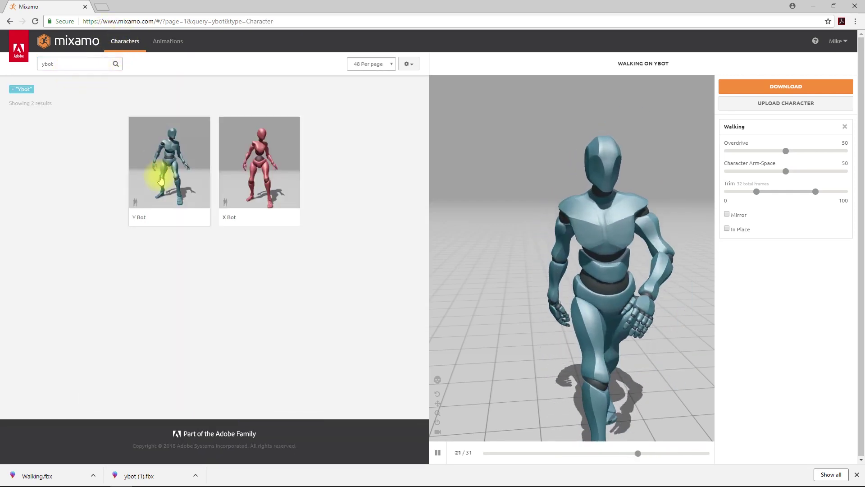
Select the Y Bot character, remove its Walking animation and download it as FBX(.fbx) in T-pose.
click(161, 180)
key(Escape)
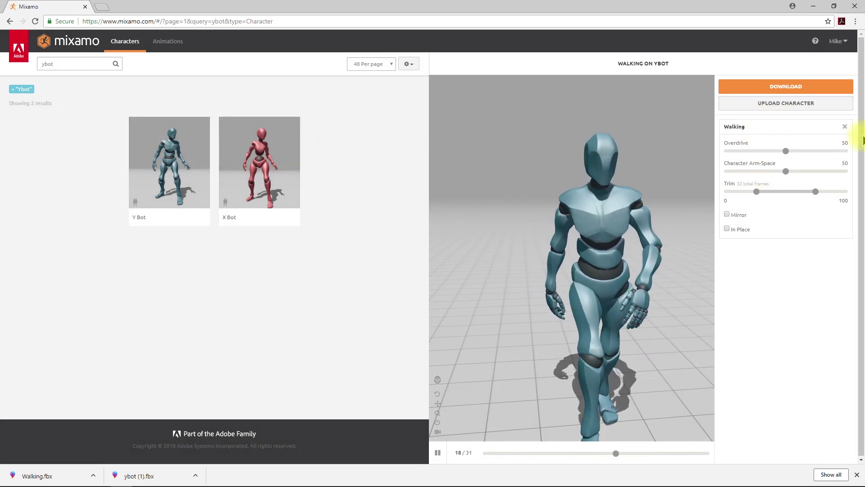
click(845, 127)
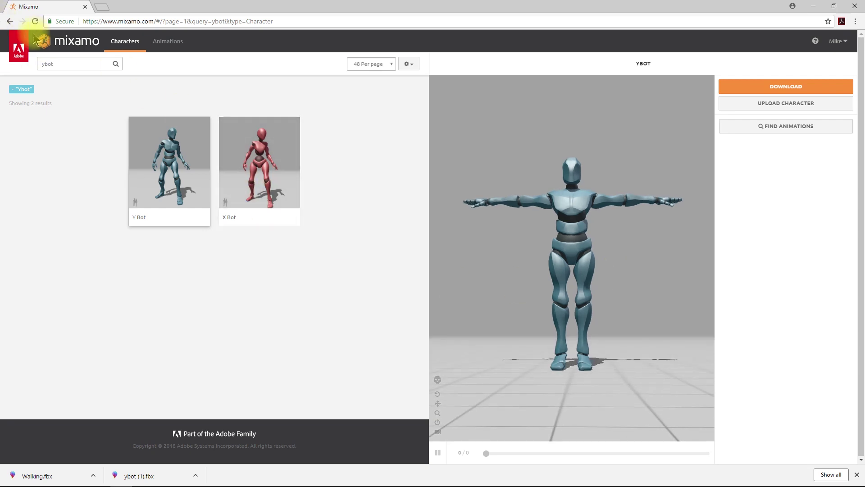
click(781, 90)
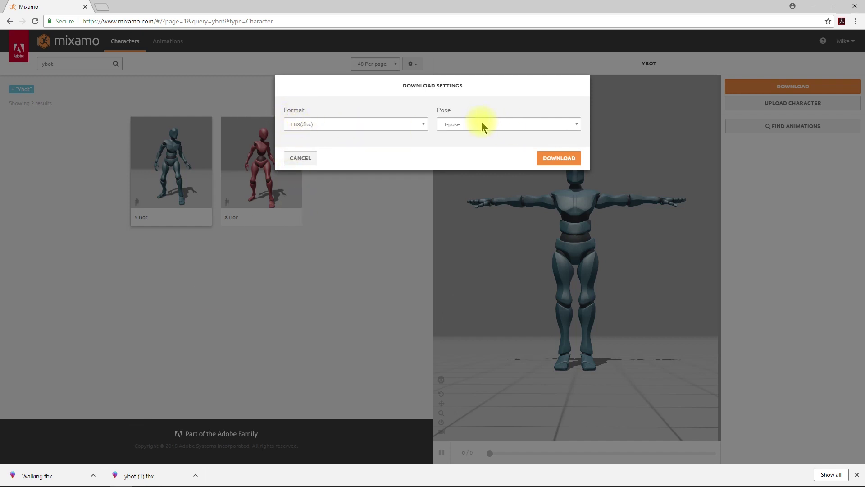
click(560, 158)
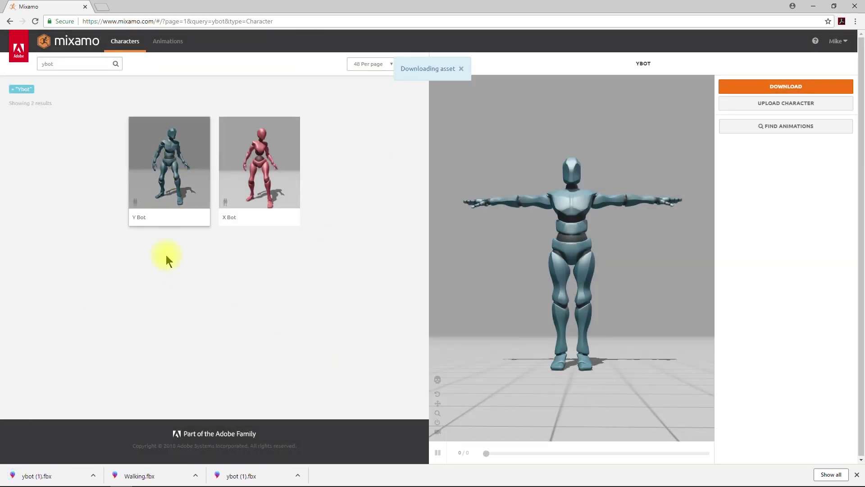
Search Mixamo's animations for walk, replacing the ybot search term.
click(162, 48)
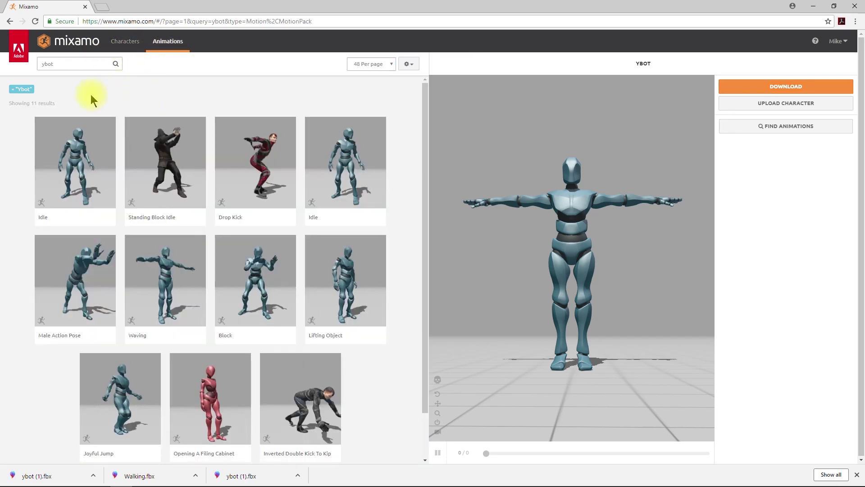
click(61, 64)
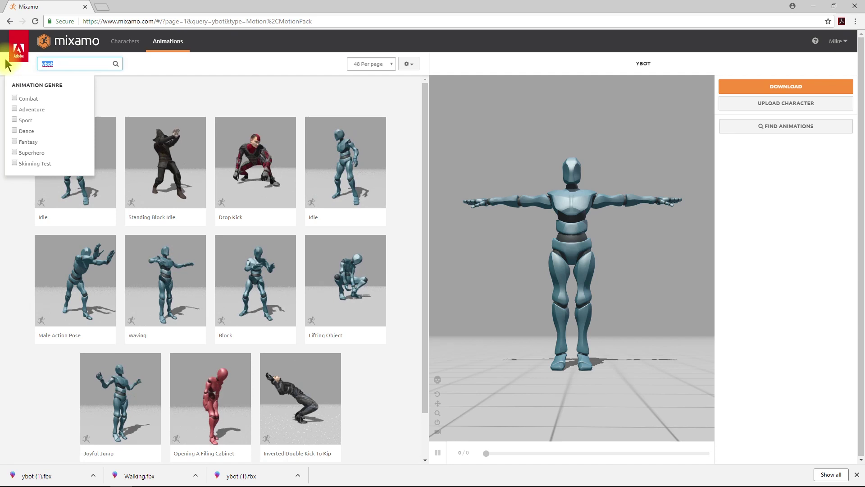
text(walk)
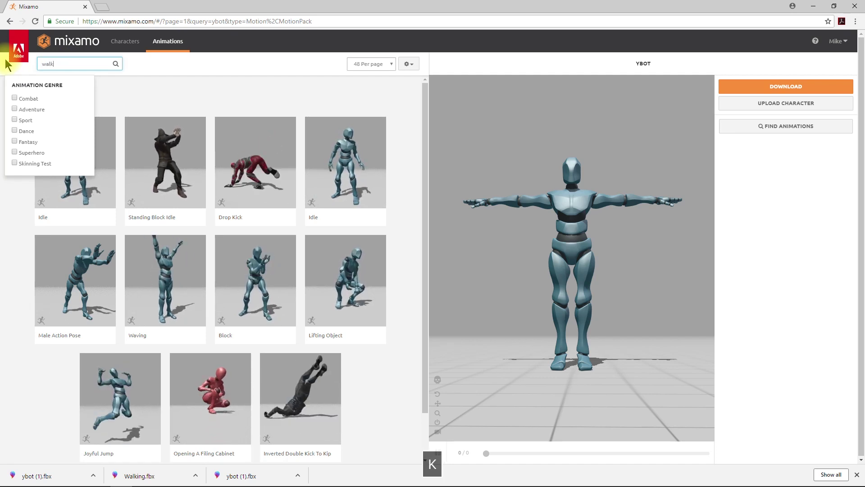
key(Return)
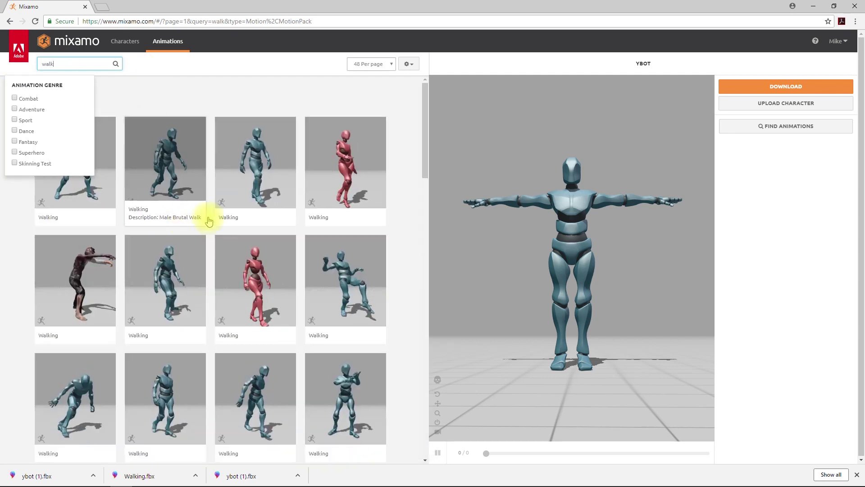
Apply the third Walking animation in the results to Y Bot and download it as FBX(.fbx), Without Skin, at 30 frames per second.
click(241, 176)
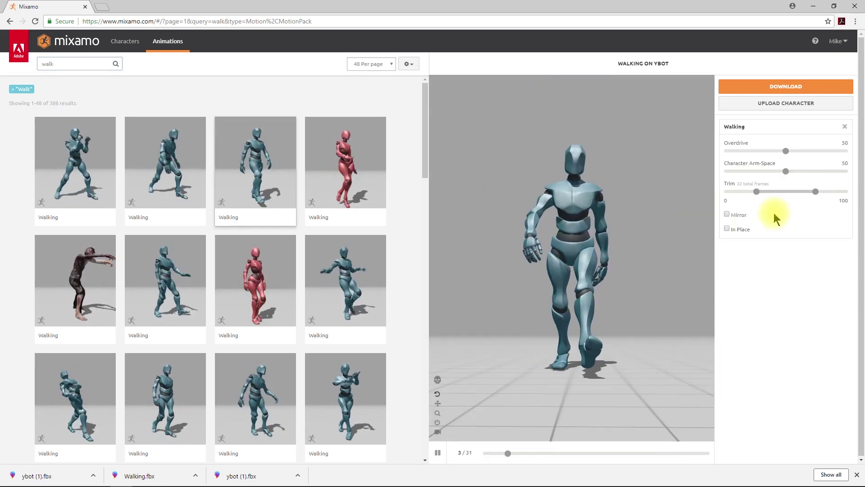
click(797, 91)
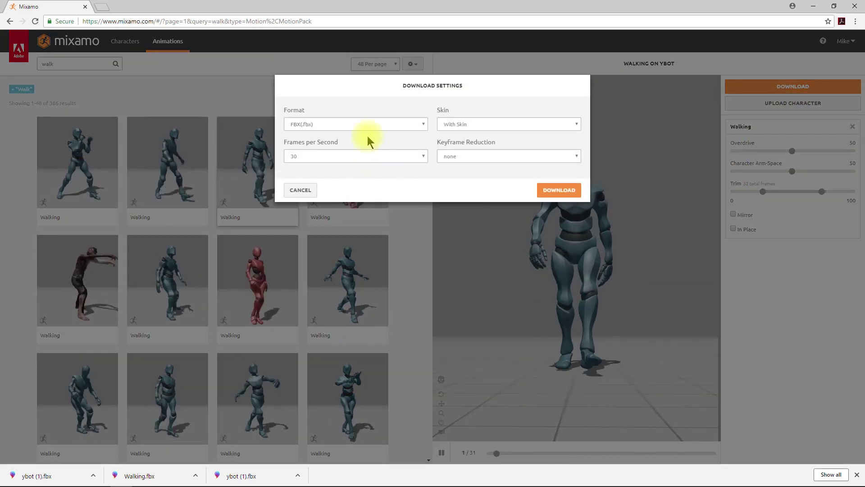
click(466, 128)
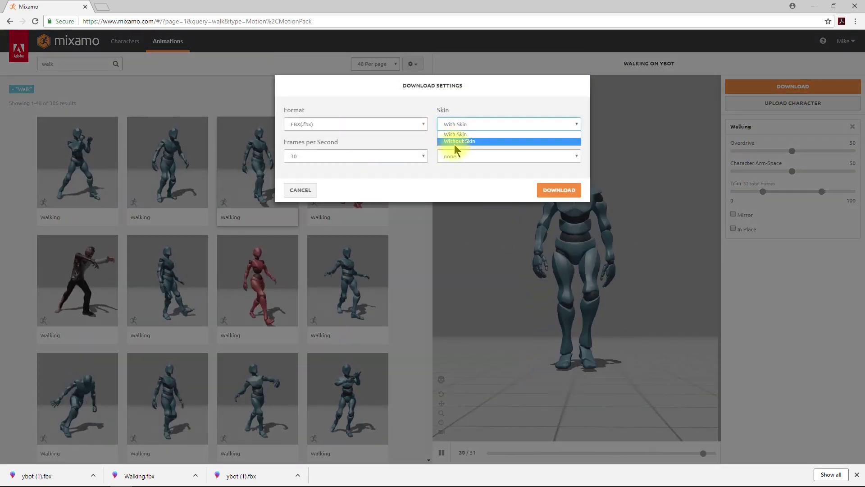
click(455, 140)
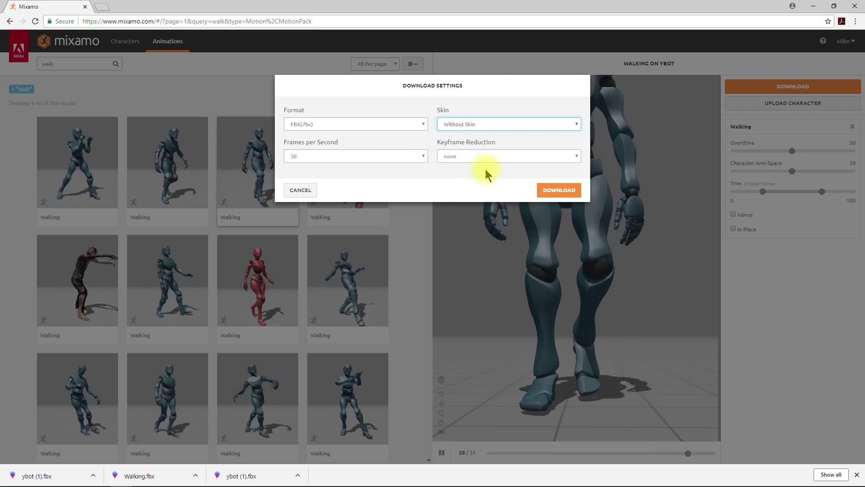
click(559, 191)
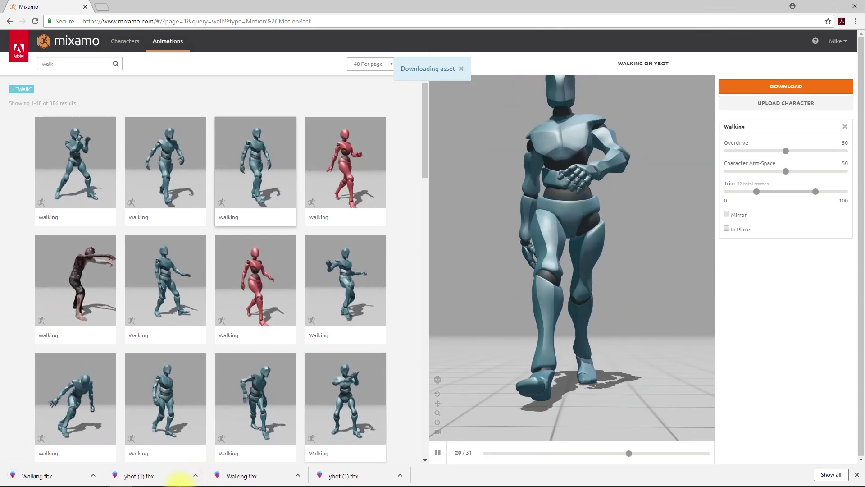
Switch to the Downloads folder in File Explorer, minimize the browser, and copy the Walking and ybot (1) files.
mouse_move(199, 470)
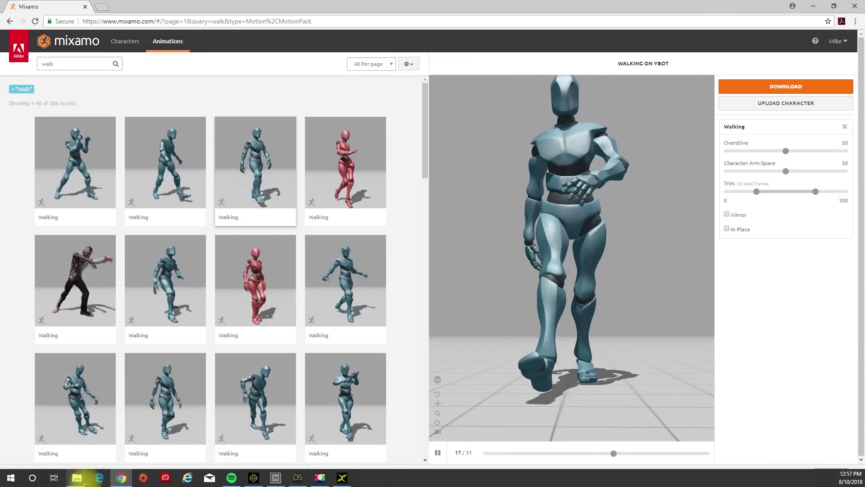
click(139, 441)
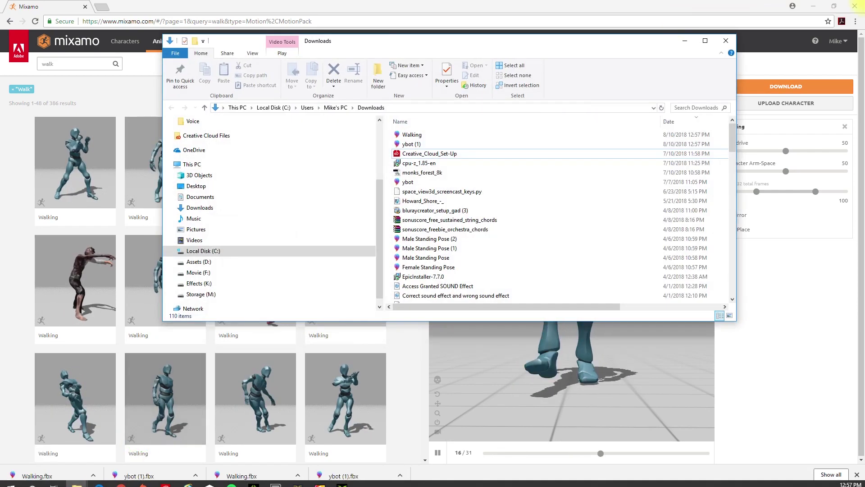
click(814, 7)
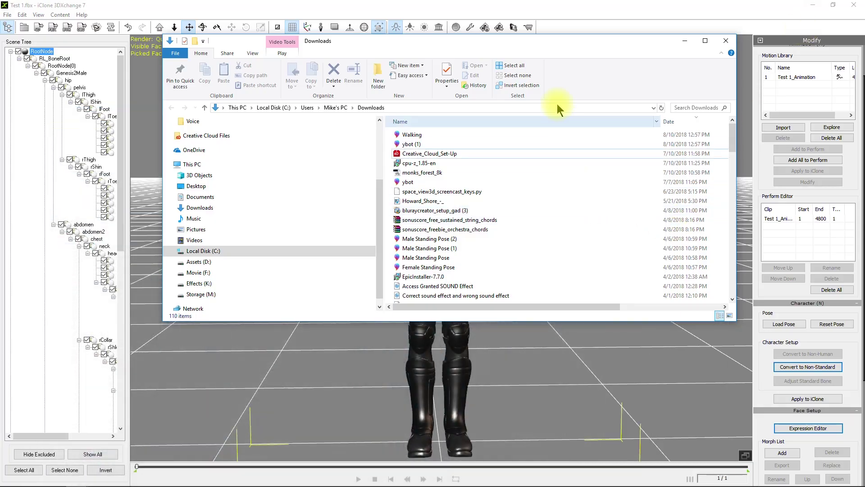
drag(541, 44, 497, 30)
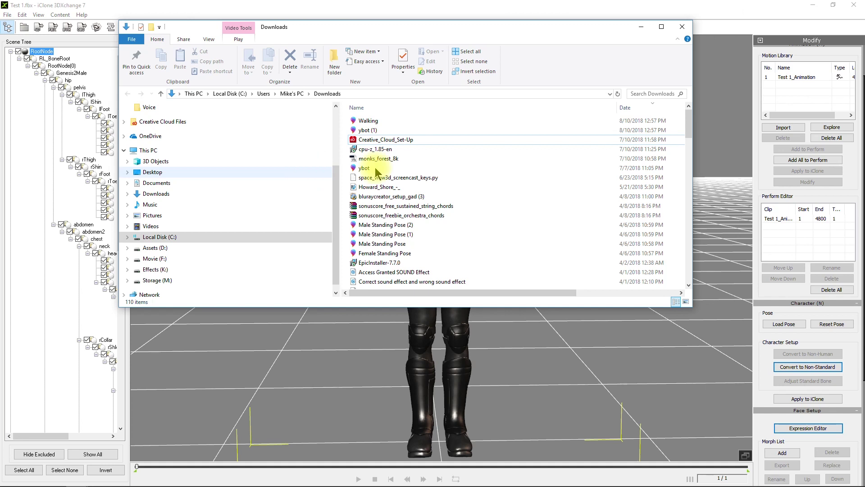
click(364, 130)
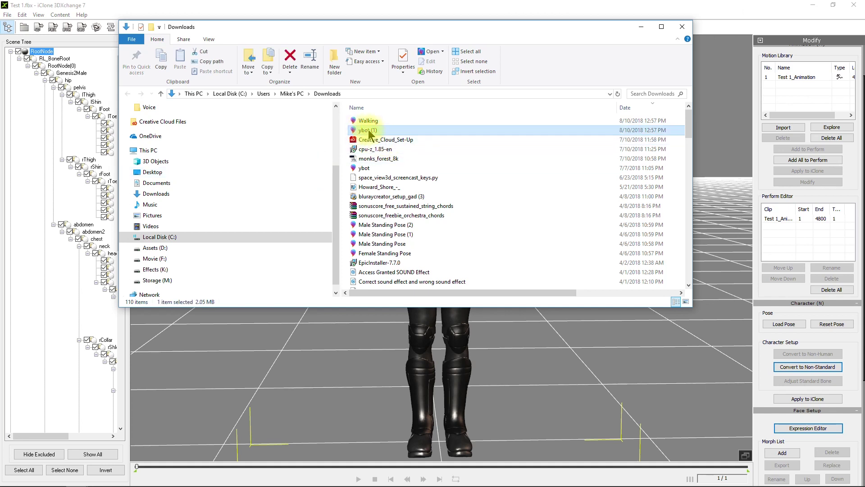
shift+click(368, 121)
right_click(379, 122)
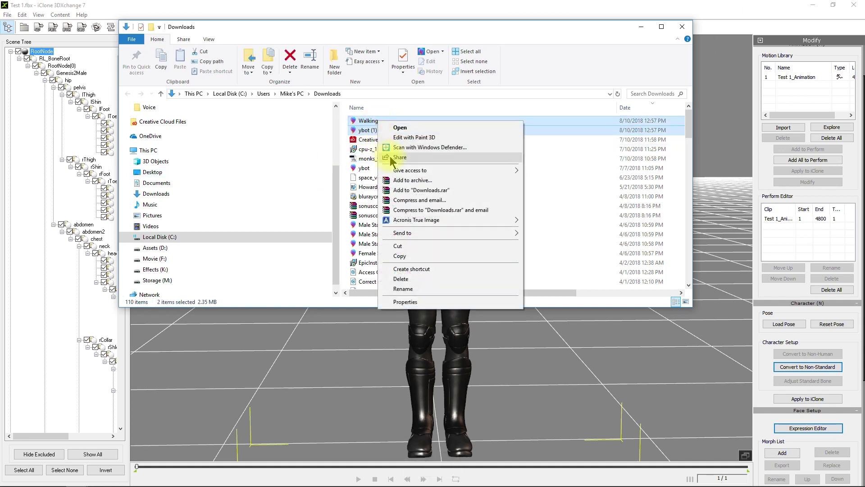
click(403, 257)
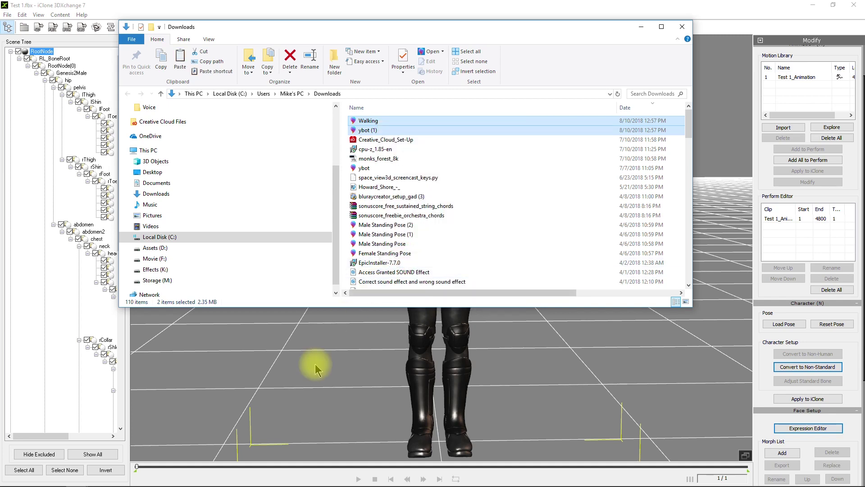
Paste the two copied files into the Daz To Iclone folder and minimize both File Explorer windows.
mouse_move(129, 484)
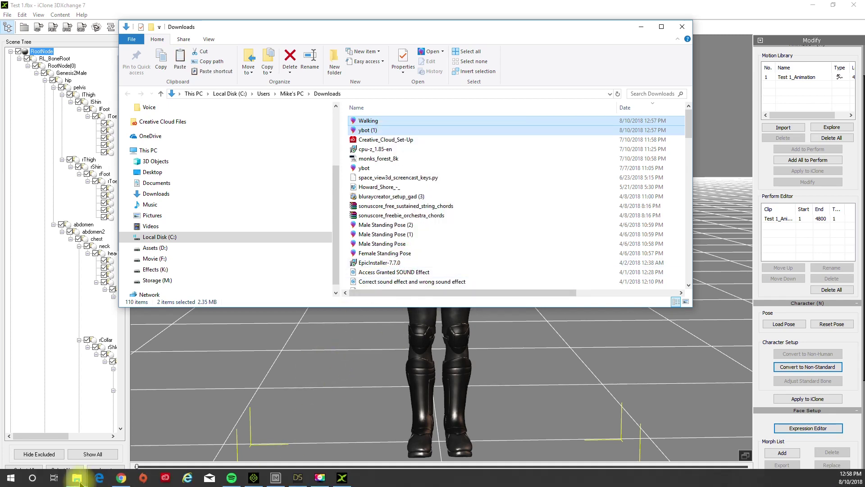
click(78, 479)
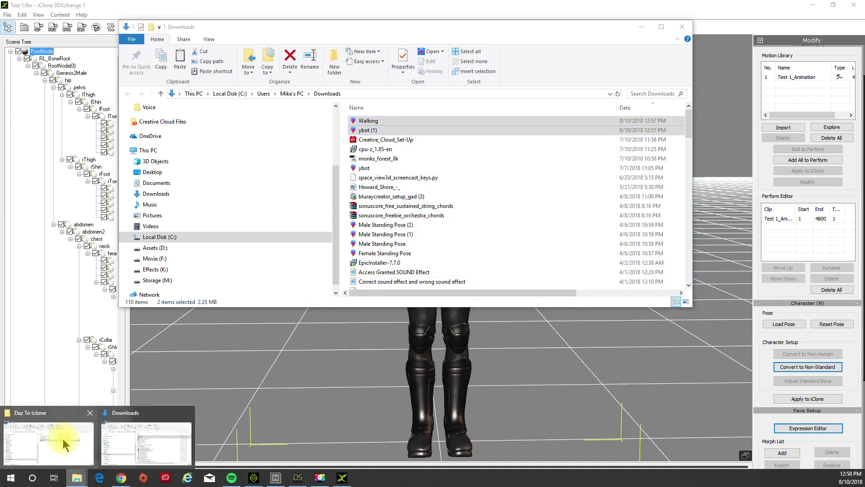
click(63, 439)
right_click(578, 204)
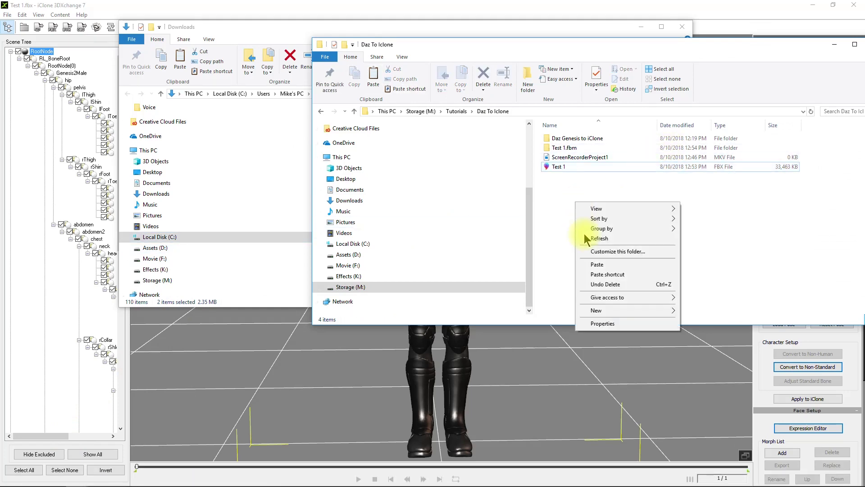
click(592, 266)
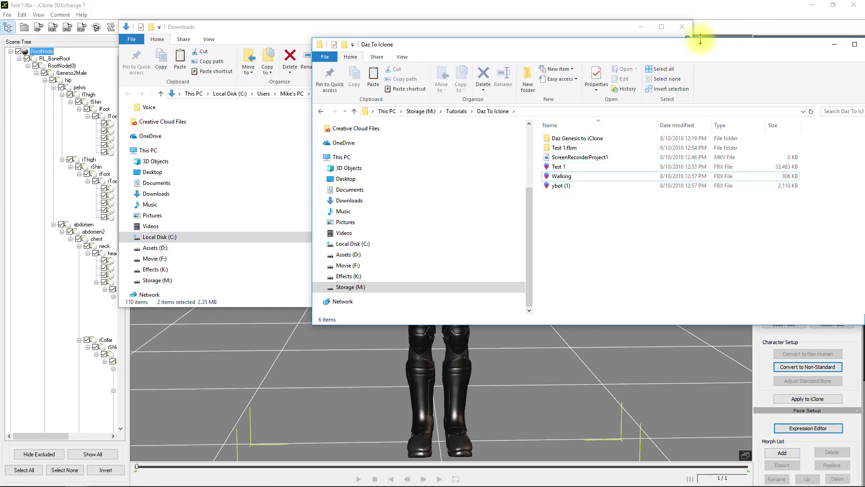
click(647, 29)
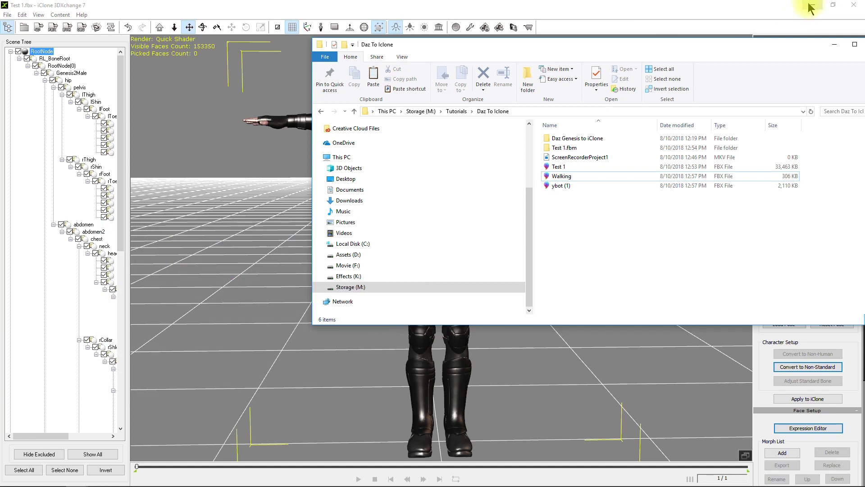
drag(656, 43, 252, 270)
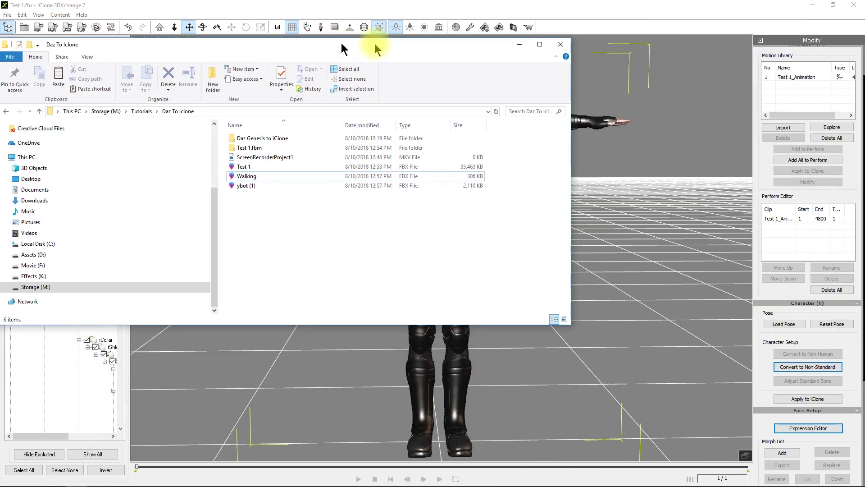
drag(341, 44, 472, 129)
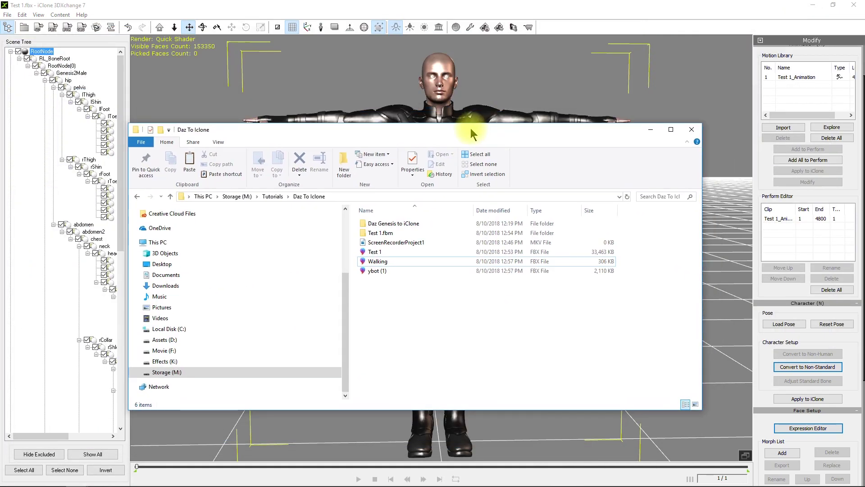
click(653, 129)
Try to import Walking.fbx into the character's Motion Library using the Current Character profile, 12 samples per second and Smooth Curve.
scroll(798, 145, up, 2)
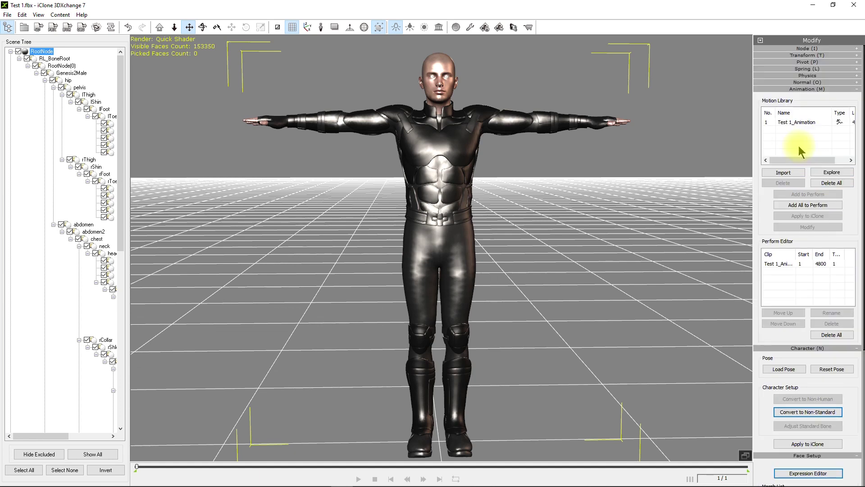
click(784, 172)
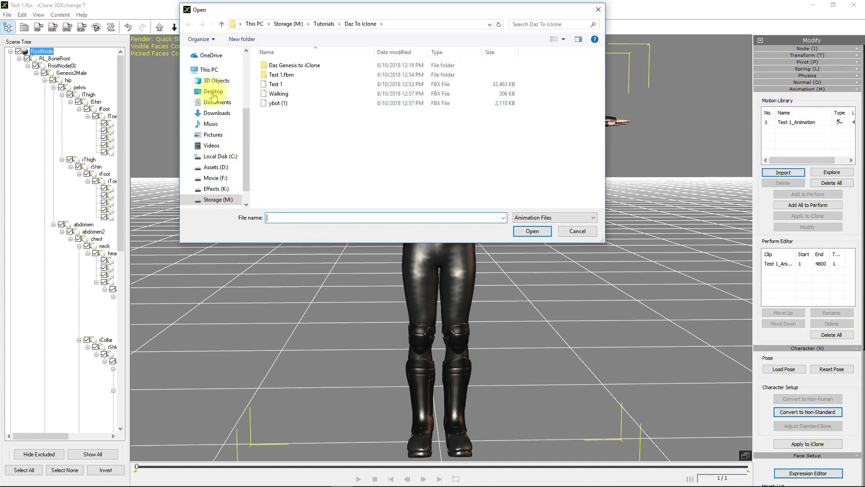
click(279, 95)
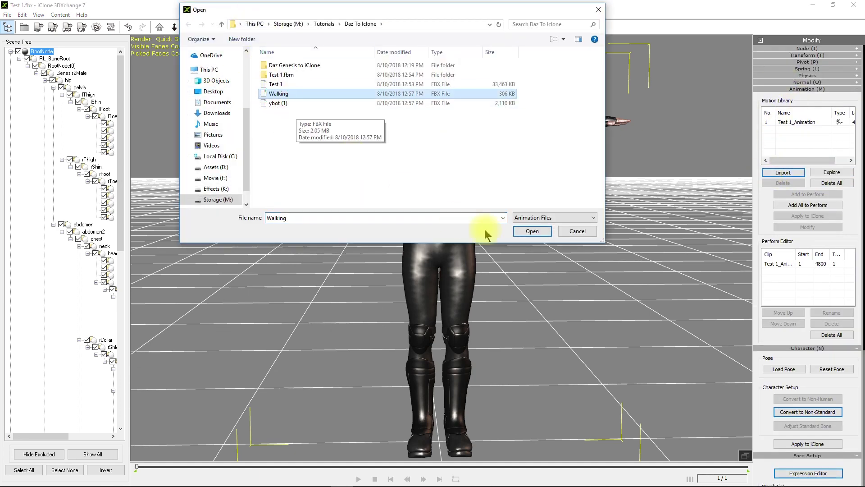
click(530, 232)
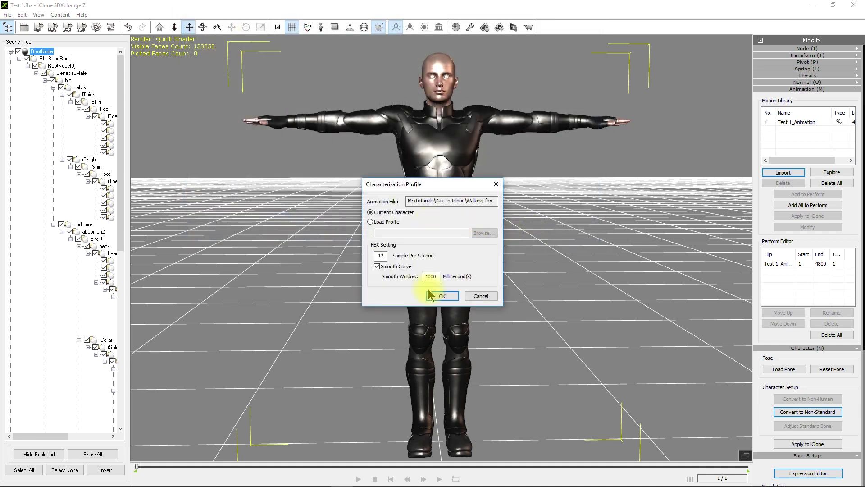
click(436, 299)
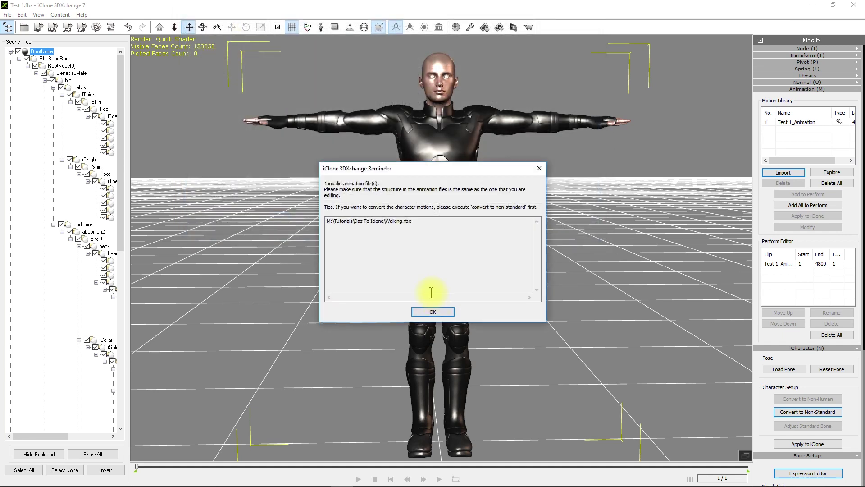
click(539, 169)
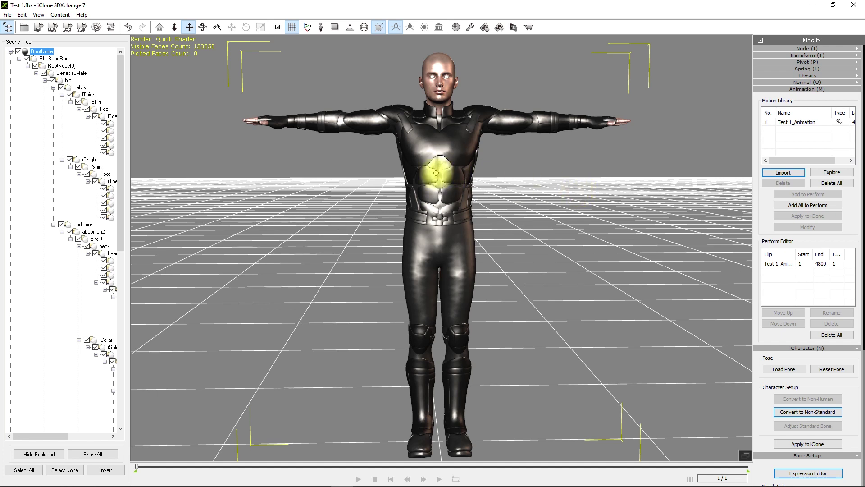
Apply the Test 1 character to iClone and switch to iClone to view the avatar up close from the front.
mouse_move(286, 469)
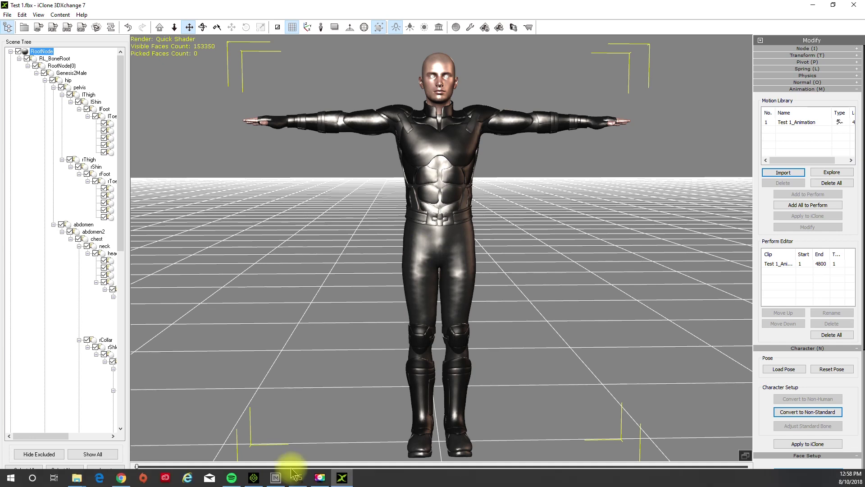
click(254, 479)
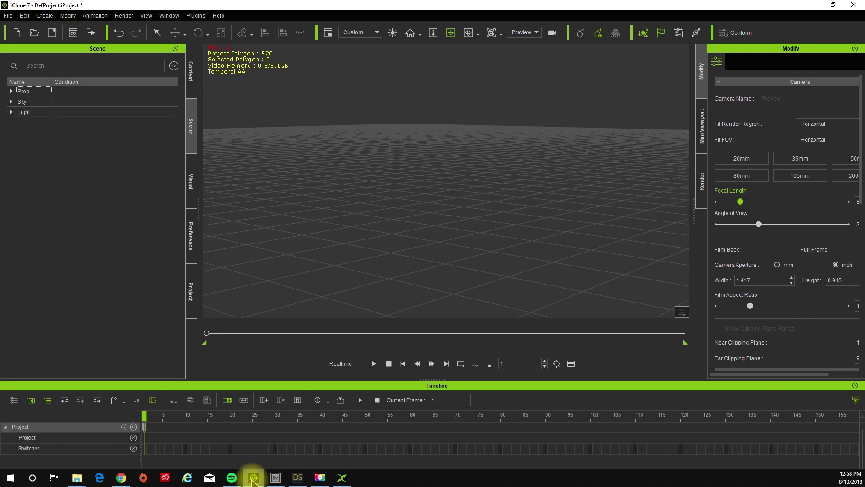
click(253, 479)
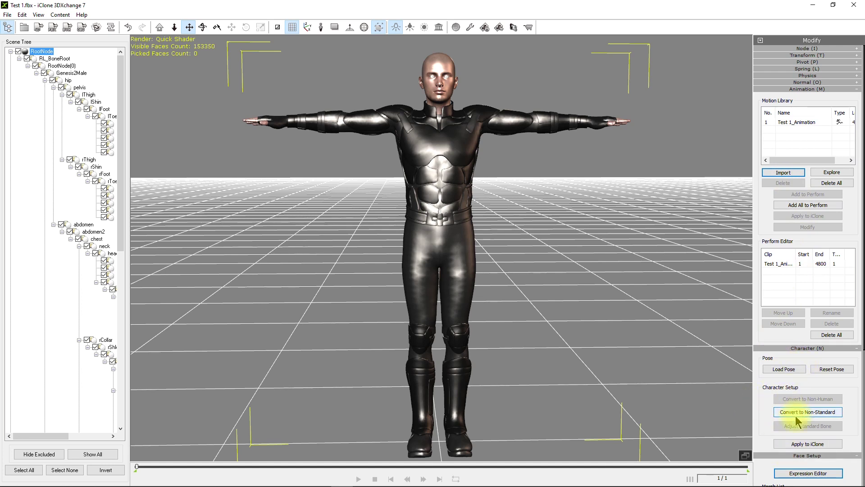
click(795, 445)
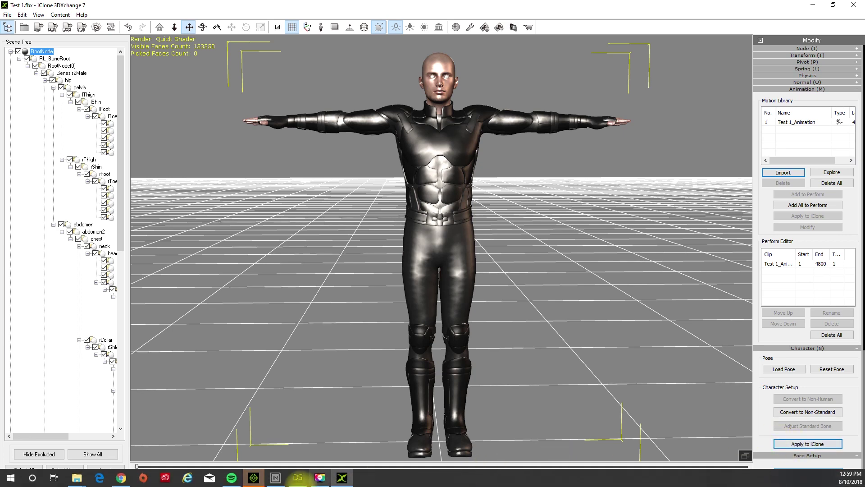
click(253, 478)
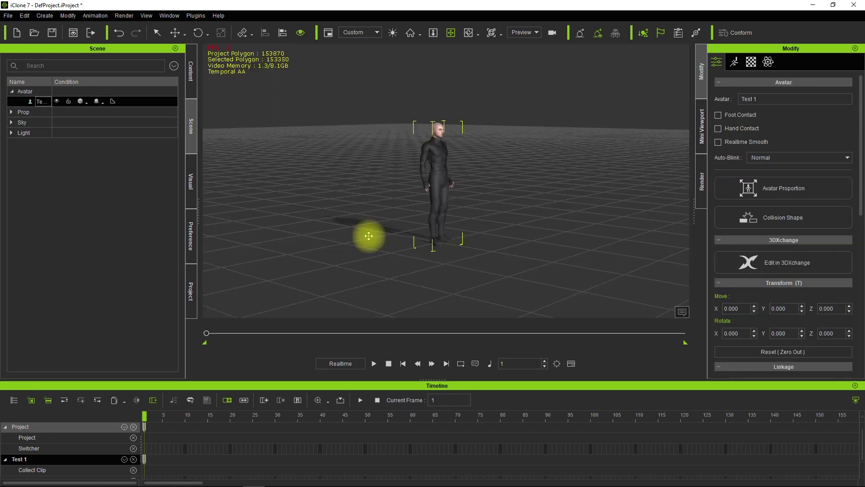
right_drag(541, 209, 409, 204)
scroll(409, 204, up, 5)
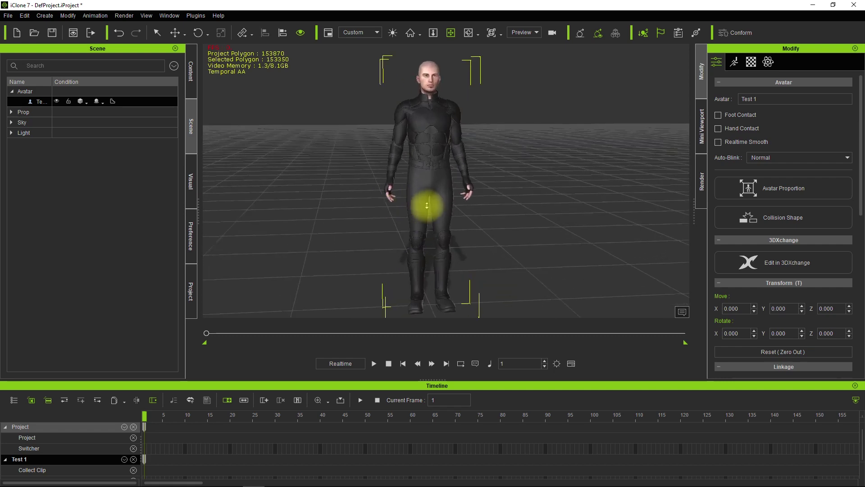
Examine the full figure of the Test 1 avatar in the viewport from the front and from slightly different heights.
right_drag(481, 215, 514, 236)
scroll(549, 217, down, 3)
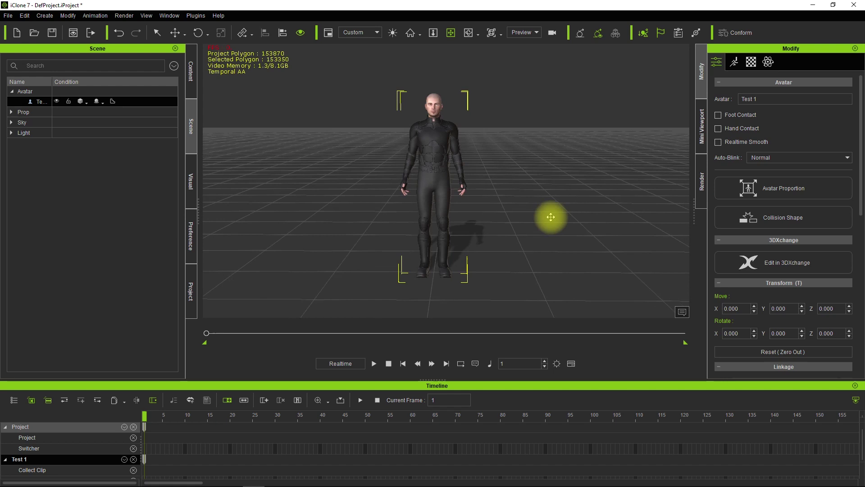
scroll(551, 217, up, 1)
right_drag(552, 216, 583, 253)
scroll(560, 207, up, 3)
scroll(560, 207, down, 3)
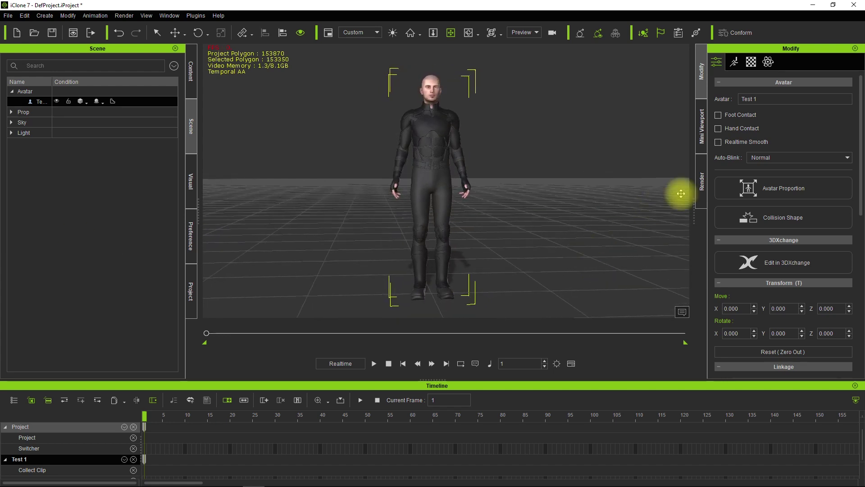
right_drag(585, 195, 540, 191)
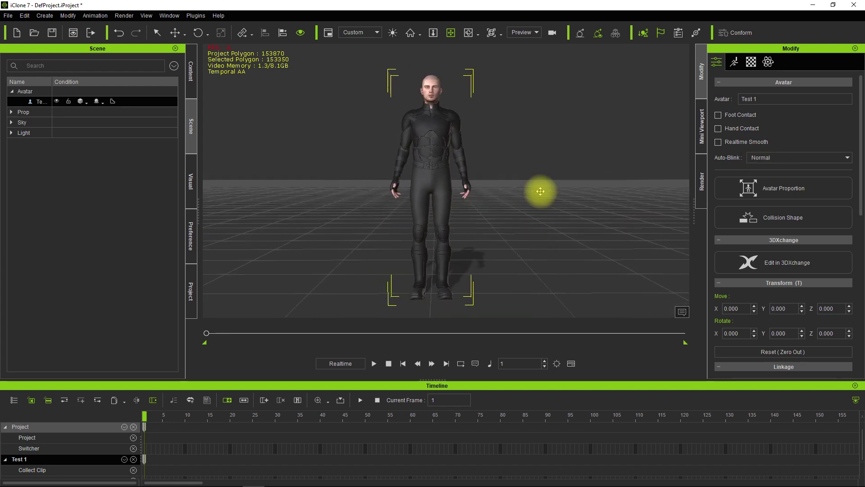
Switch to 3DXchange and clear the Test 1 character from the scene without exporting its data.
click(813, 6)
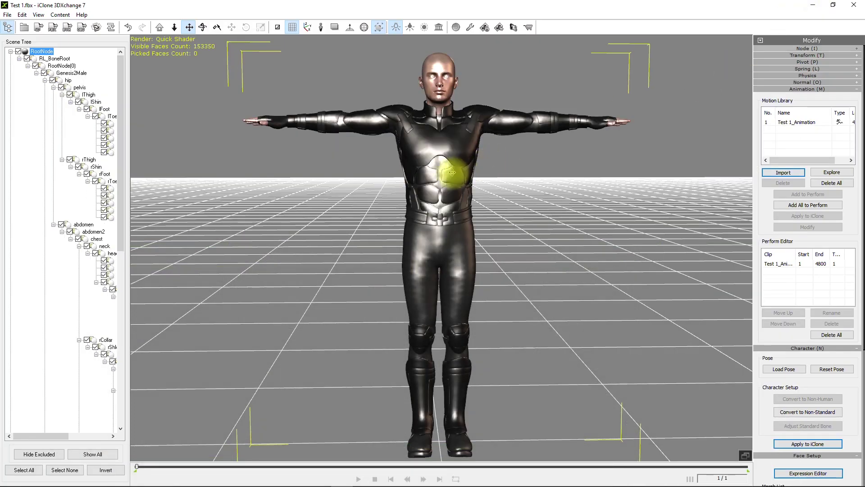
click(7, 15)
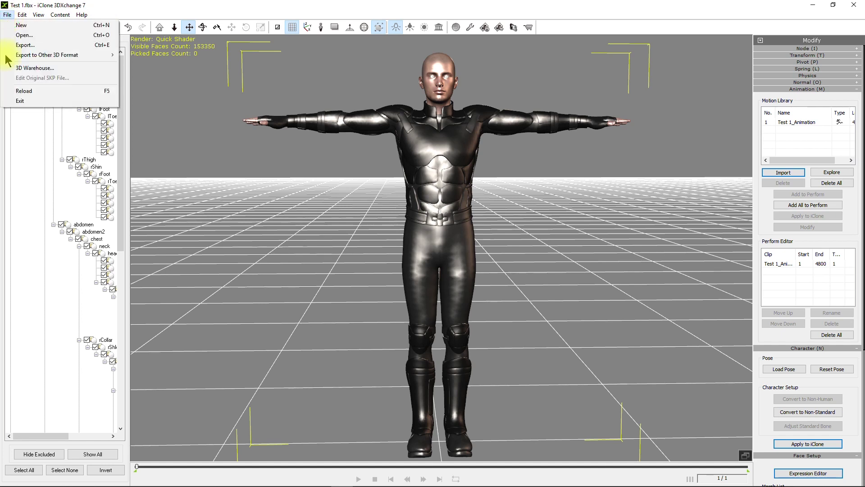
click(29, 32)
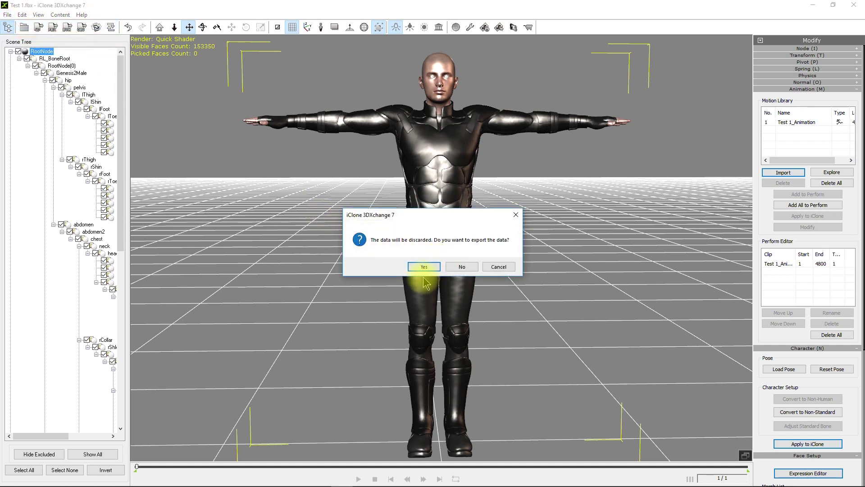
click(457, 268)
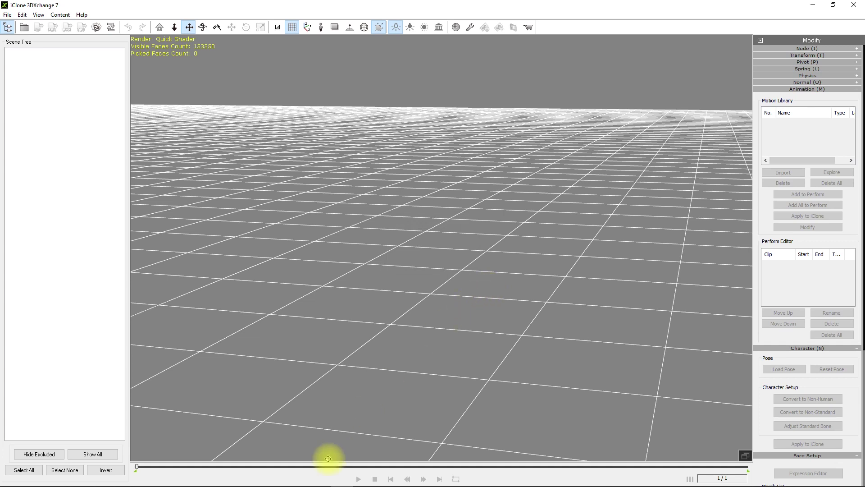
Import ybot (1).fbx from the Daz To Iclone folder with animation at 12 samples per second, a 1000 ms Smooth Curve and automatic material color adjustment.
mouse_move(311, 482)
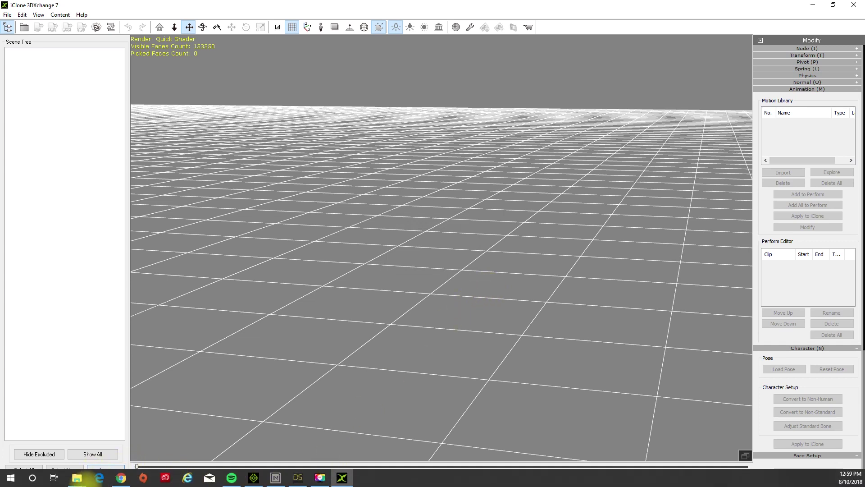
mouse_move(78, 479)
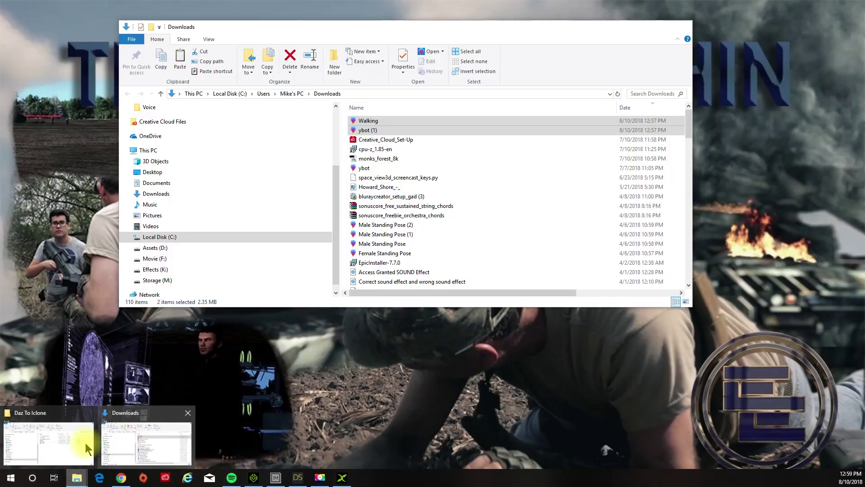
click(74, 446)
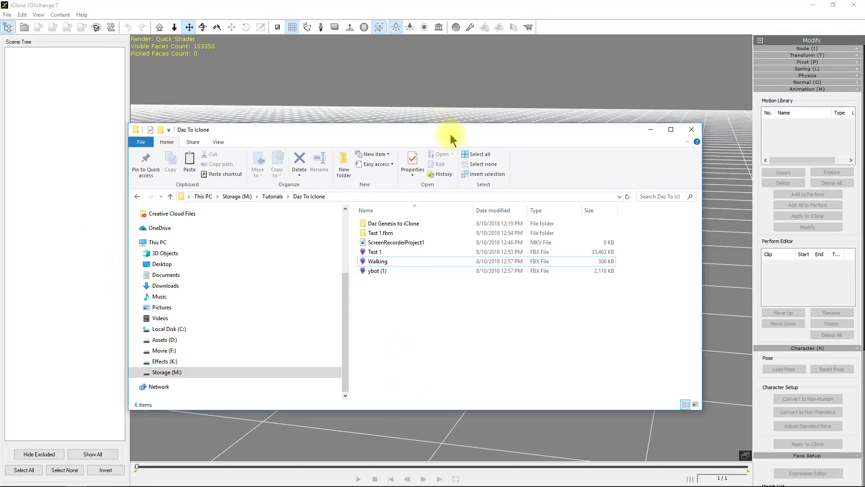
drag(456, 135, 646, 40)
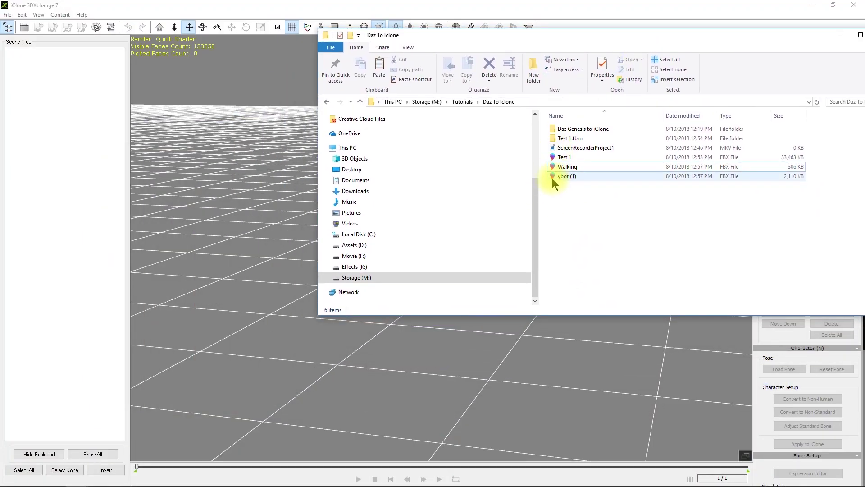
drag(566, 178, 227, 198)
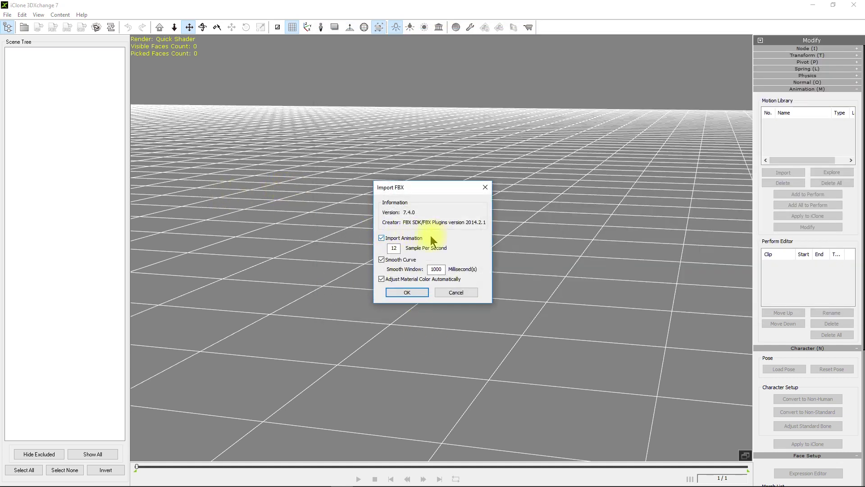
click(407, 293)
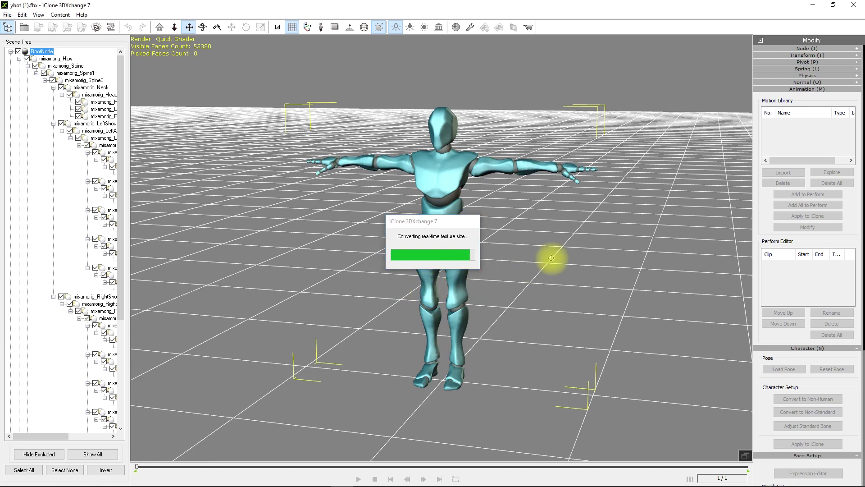
Start the non-standard character conversion for the imported Y Bot.
right_drag(550, 242, 604, 199)
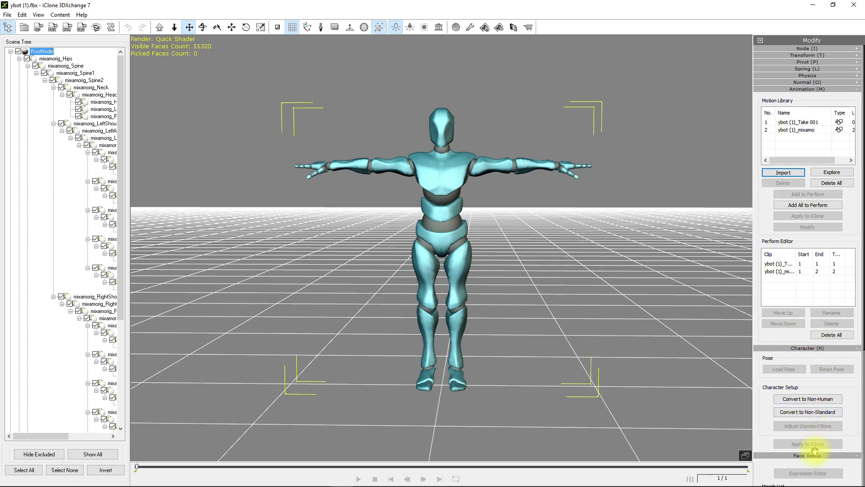
click(804, 413)
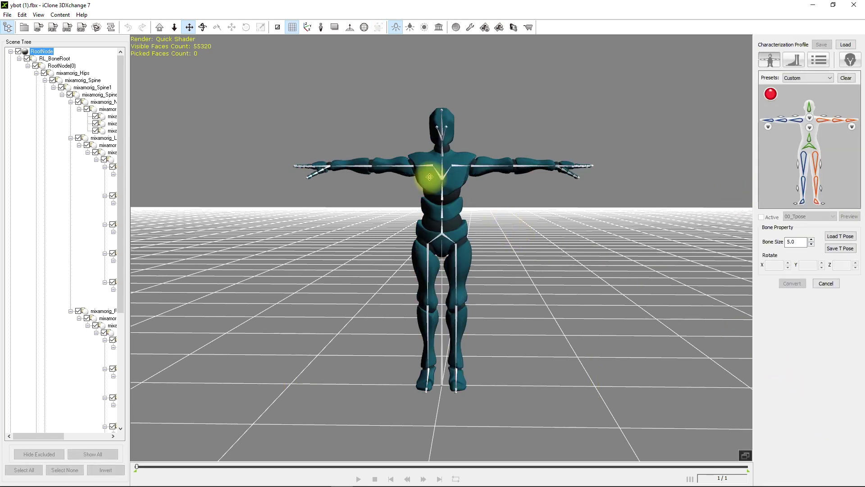
Try the Maya Human-IK bone-mapping preset on the Y Bot and return the preset to Custom.
click(797, 78)
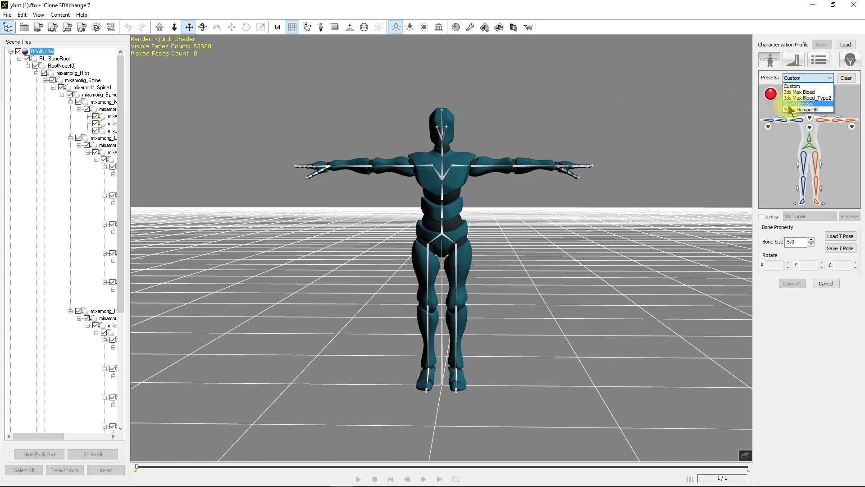
click(796, 109)
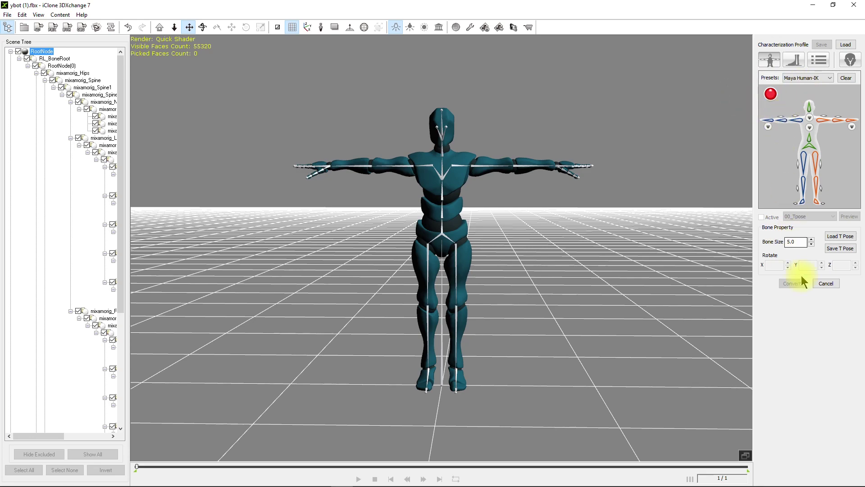
right_drag(671, 205, 689, 212)
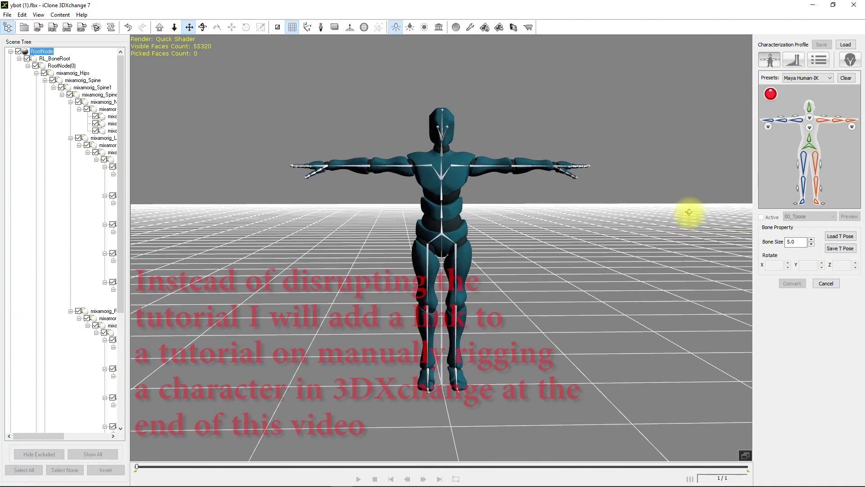
click(801, 79)
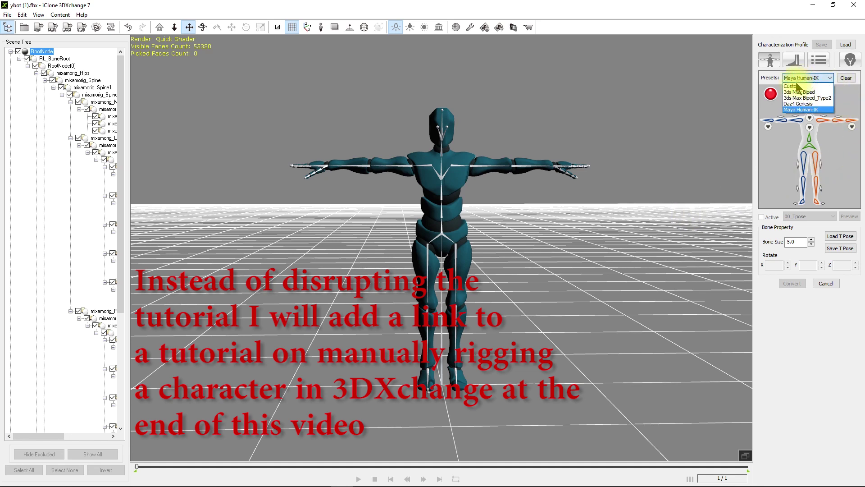
click(797, 87)
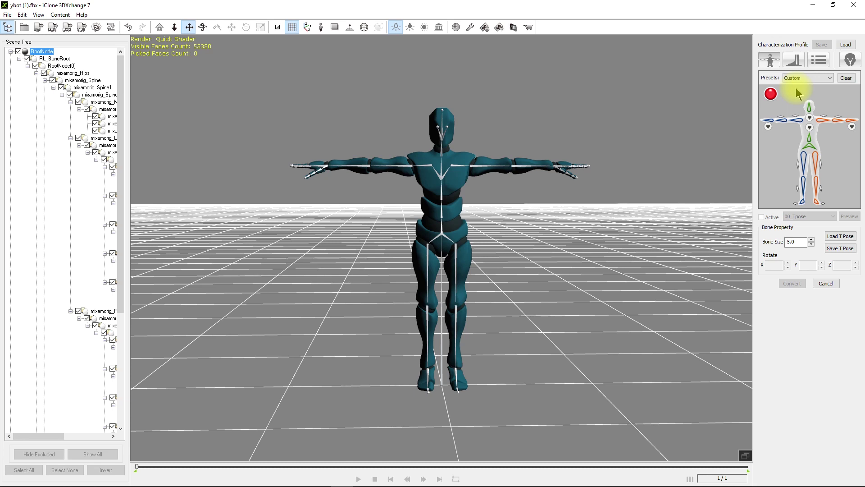
Load the YBot_Iclone - Tutorial2 characterization profile from the Miximo To Iclone folder and preview the 08_Finger Calibration motion.
click(846, 45)
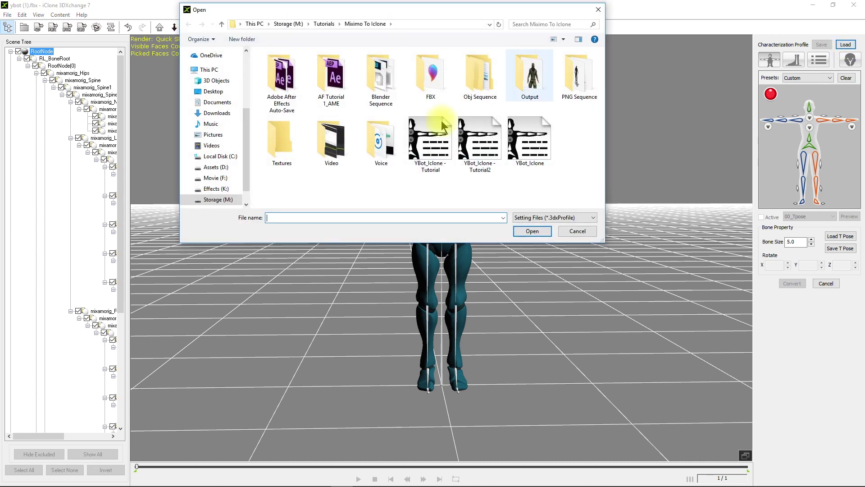
double_click(490, 147)
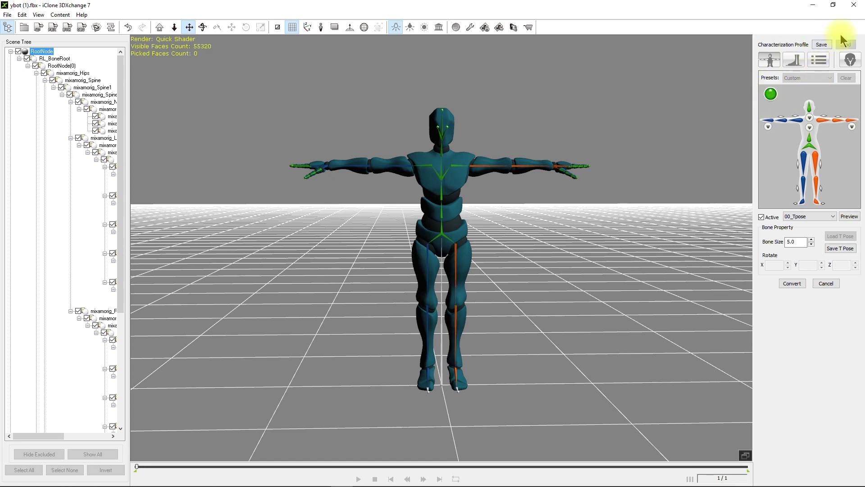
click(797, 216)
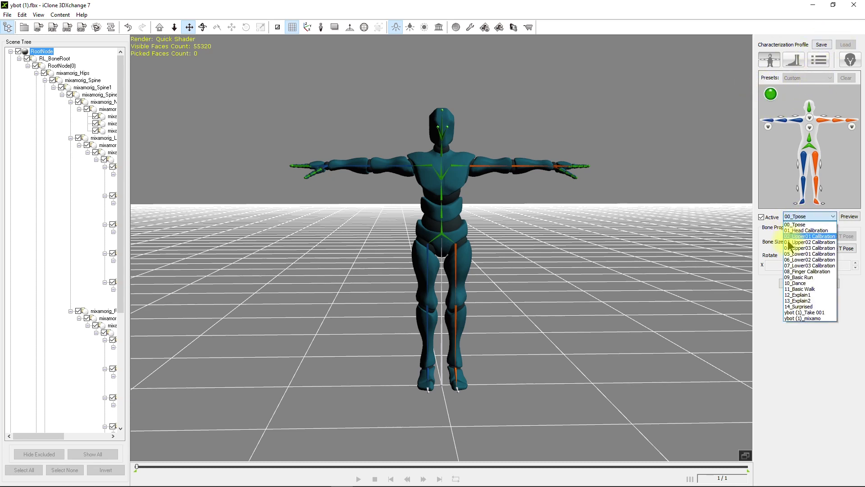
click(804, 271)
click(845, 217)
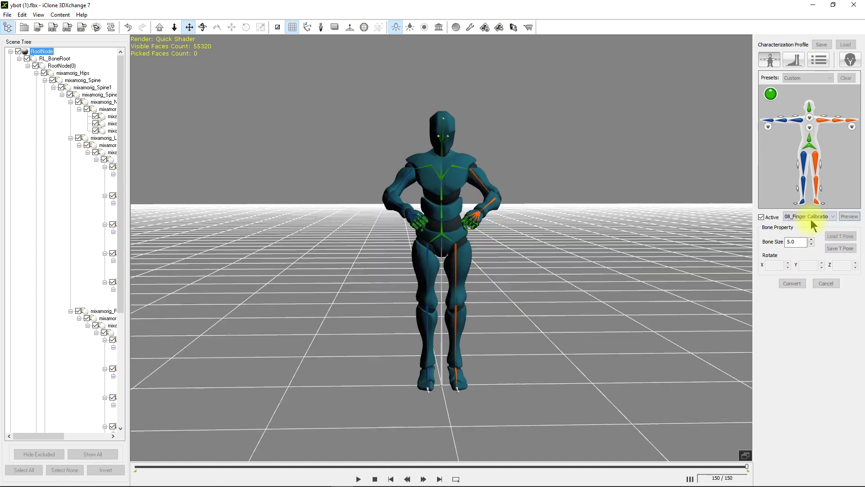
Return the Y Bot to the 00_Tpose preview and convert it to a non-standard character.
click(811, 219)
scroll(813, 223, up, 5)
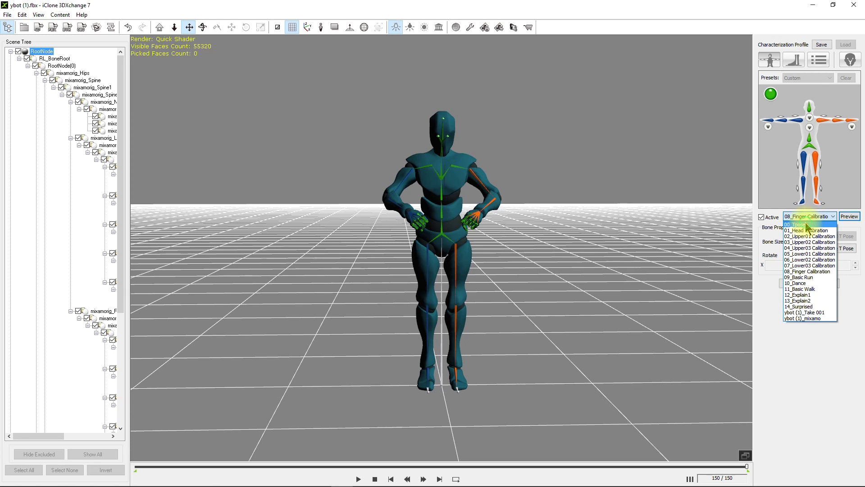
click(818, 222)
click(850, 217)
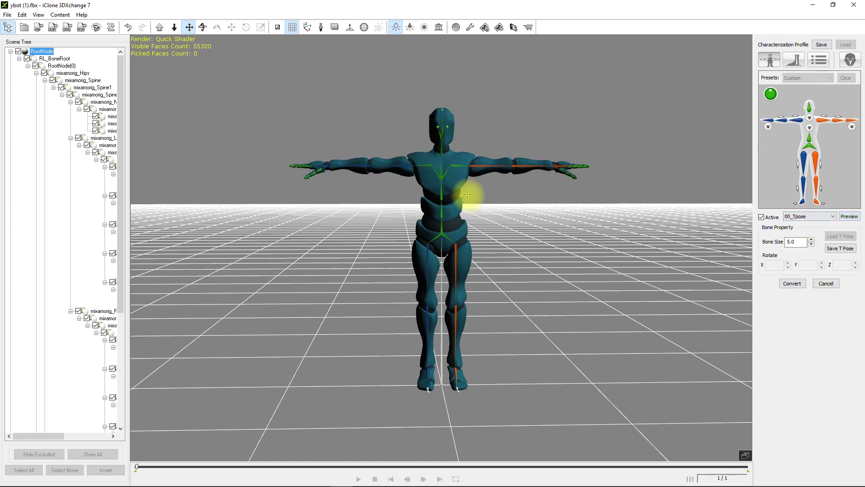
click(794, 283)
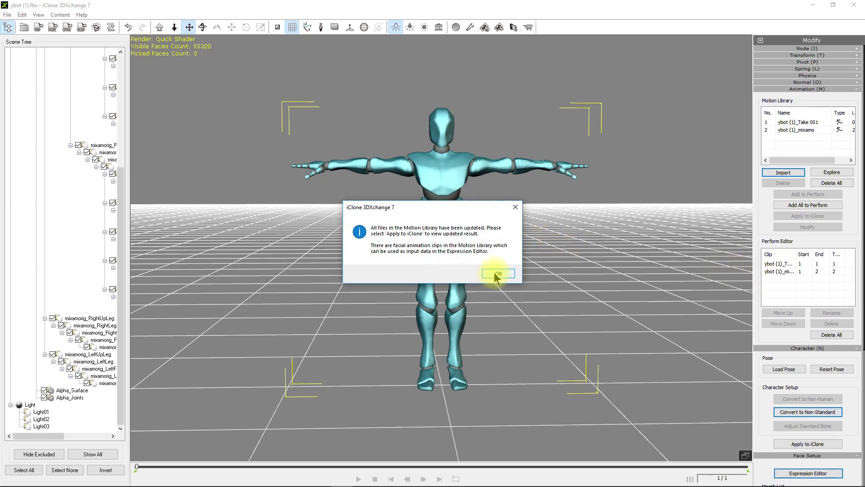
click(498, 273)
Import Walking.fbx into the Y Bot's Motion Library using the Current Character profile, 12 samples per second and a 1000 ms Smooth Curve.
right_drag(640, 151, 603, 240)
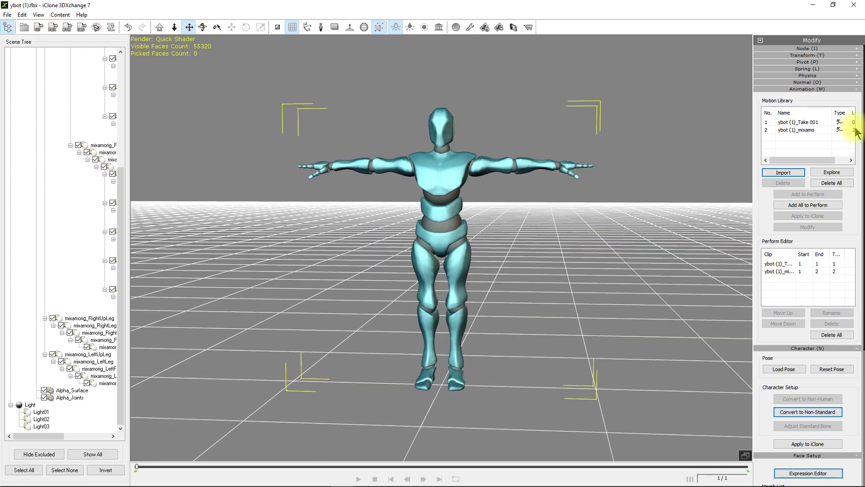
click(783, 173)
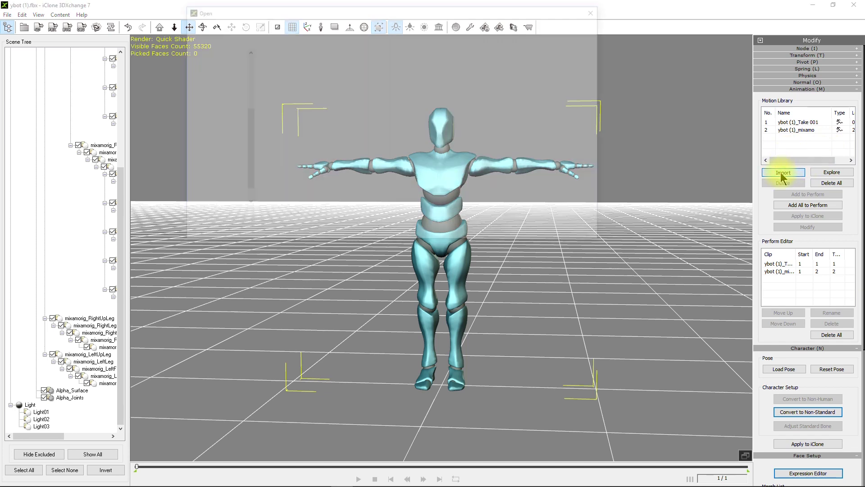
click(276, 94)
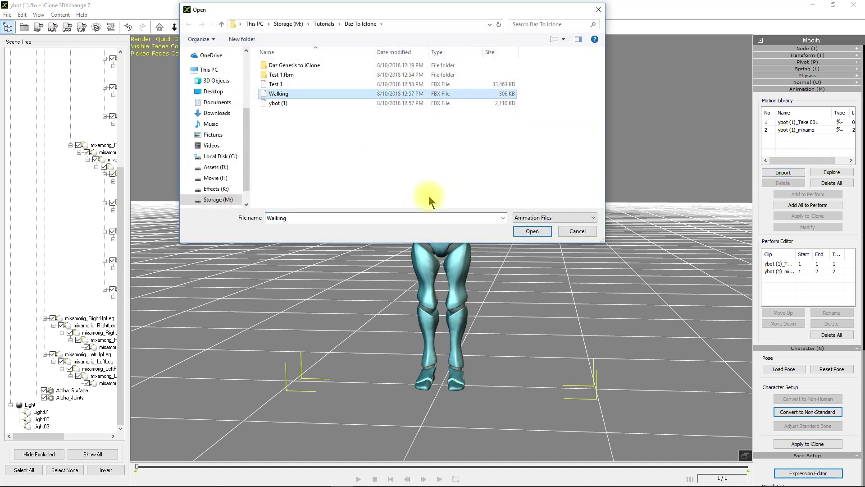
click(531, 231)
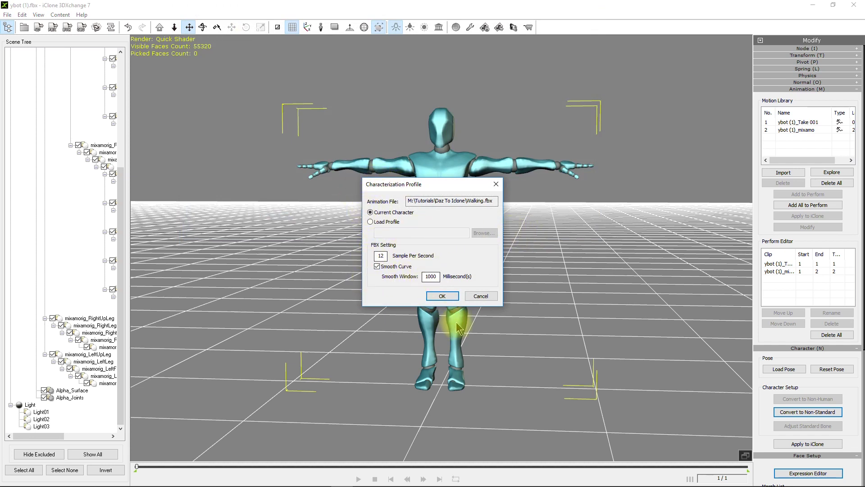
click(441, 297)
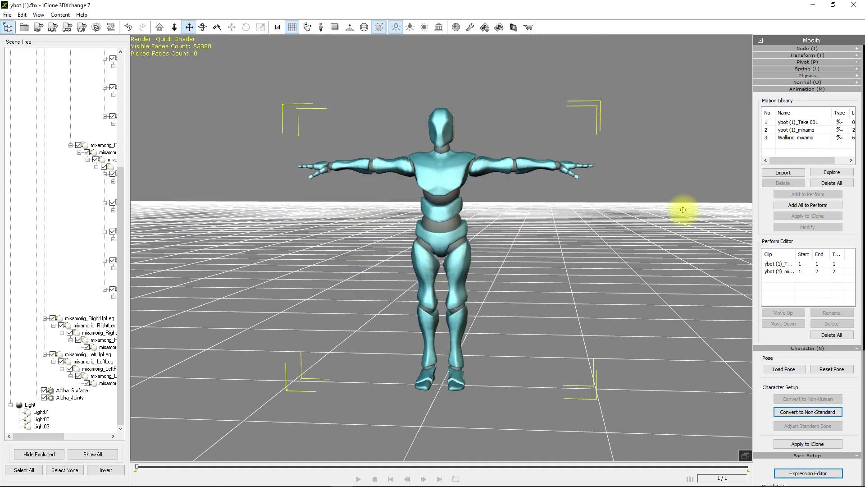
Play the Walking_mixamo clip from the Motion Library on the Y Bot and switch to iClone.
click(795, 137)
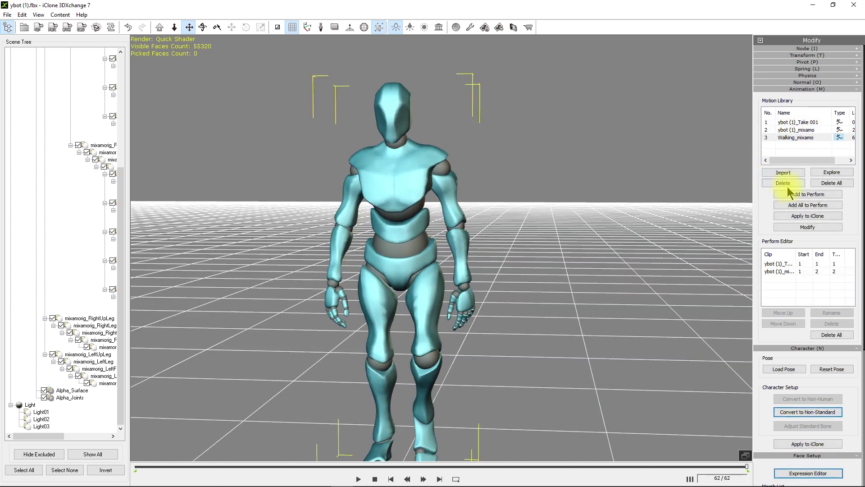
click(797, 138)
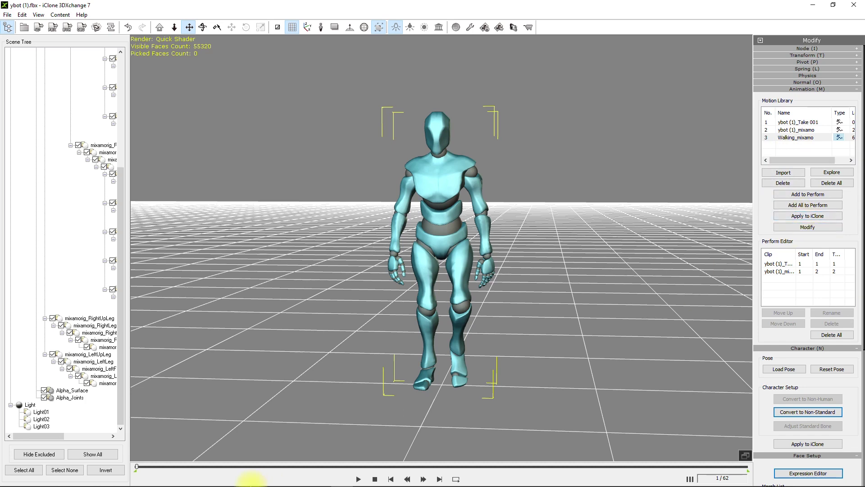
mouse_move(251, 485)
click(253, 478)
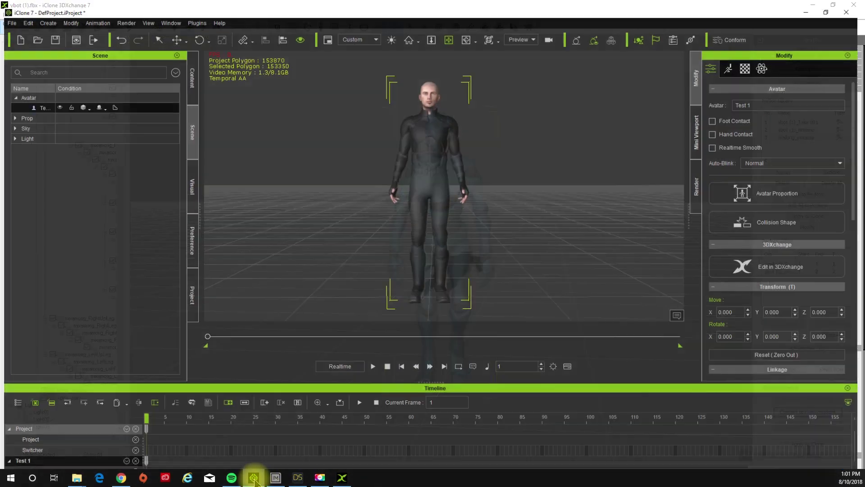
Return to 3DXchange, apply the Walking_mixamo motion to the Test 1 avatar in iClone, and switch back to iClone.
click(342, 478)
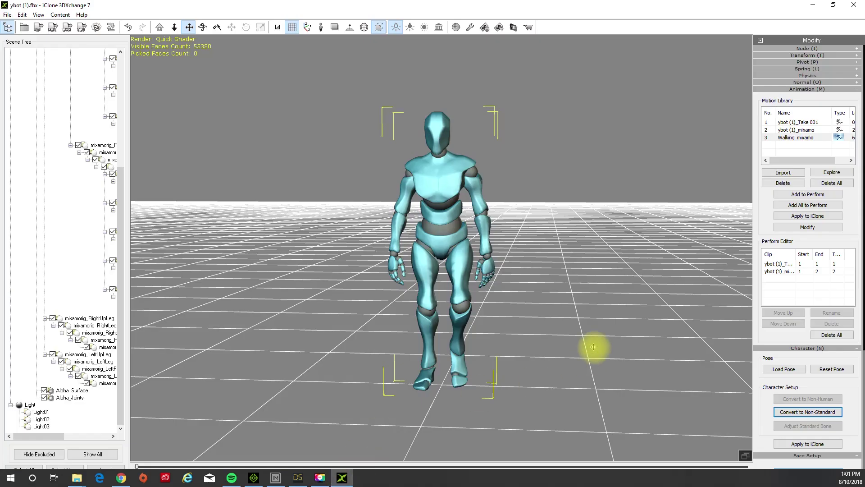
click(798, 217)
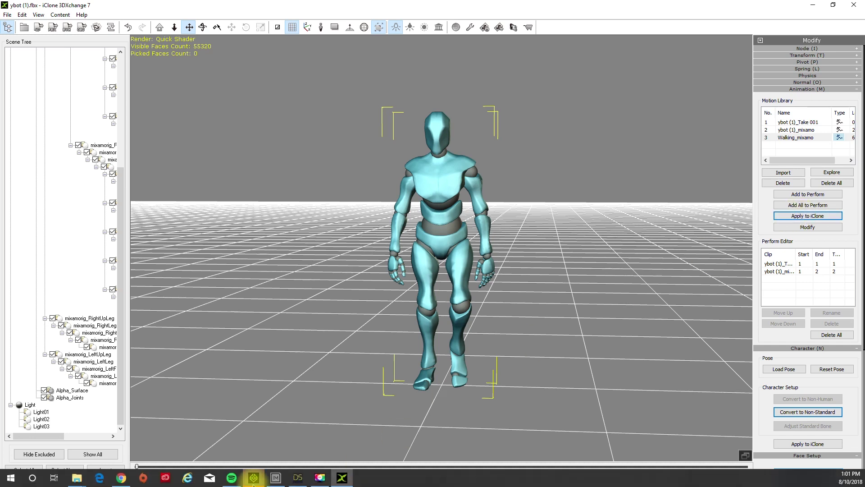
mouse_move(252, 483)
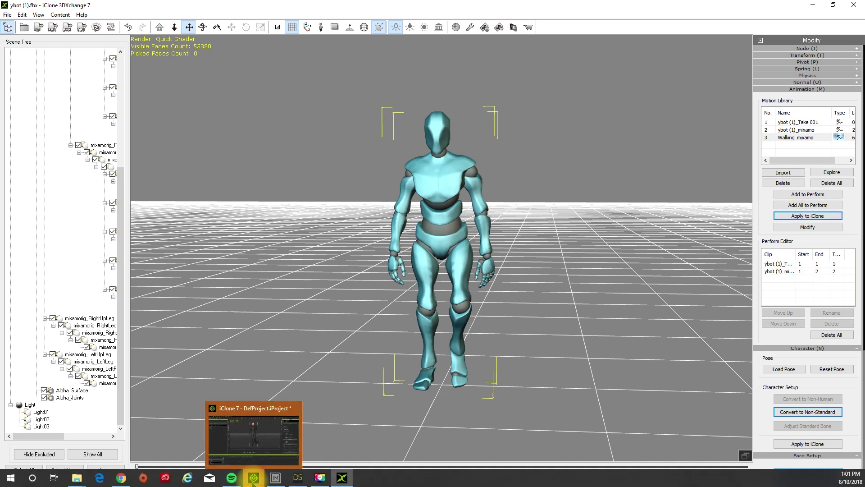
click(253, 478)
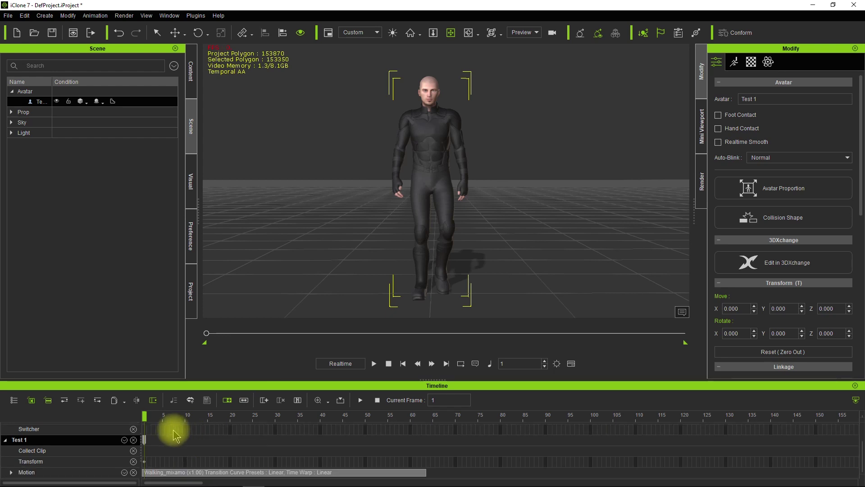
Expand the Test 1 avatar's Motion track in an enlarged Timeline and shorten the project's playback range to end at about frame 240.
click(11, 474)
scroll(160, 449, down, 2)
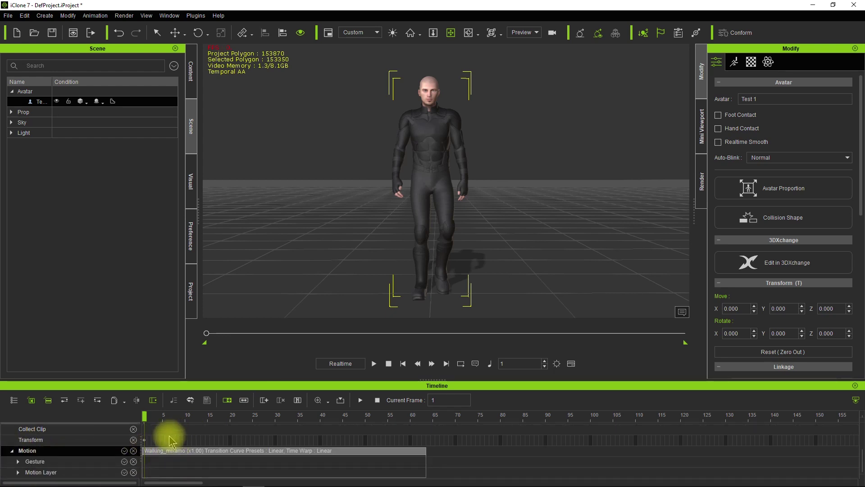
mouse_move(439, 387)
mouse_down()
mouse_move(444, 351)
mouse_move(434, 372)
mouse_up()
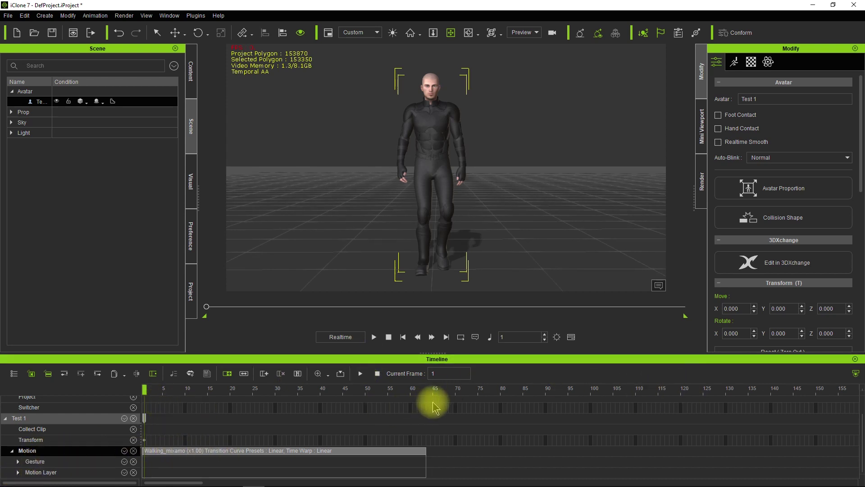
scroll(440, 400, down, 10)
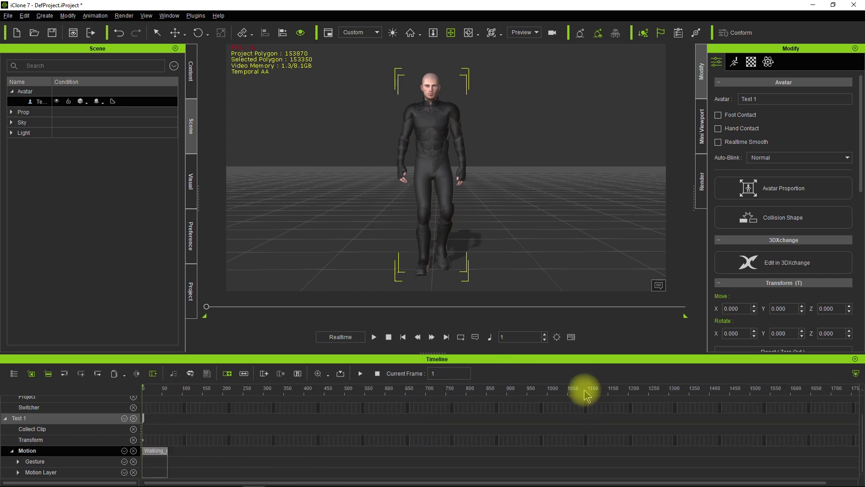
drag(849, 393, 212, 441)
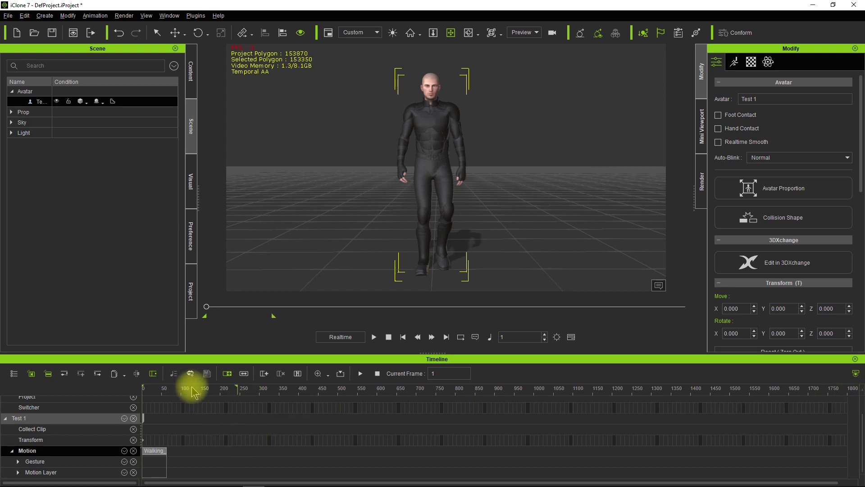
scroll(201, 394, up, 3)
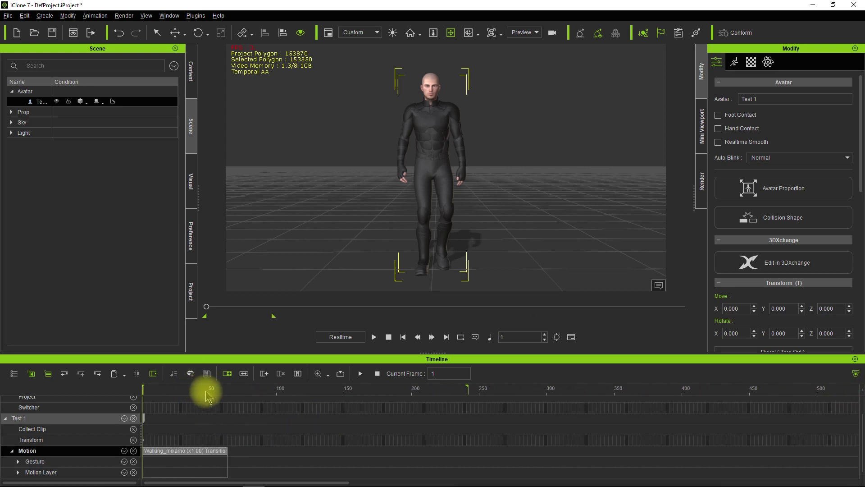
scroll(207, 395, up, 3)
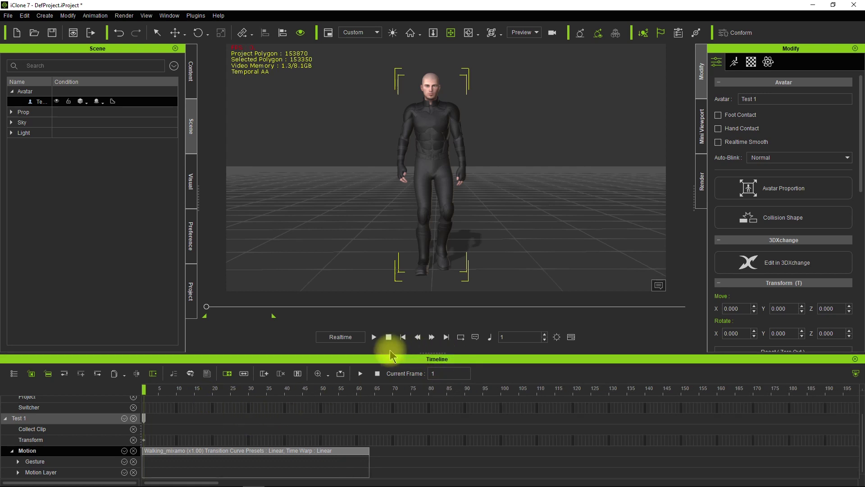
Play the walk on the Test 1 avatar from a side angle, then stop it at the first frame.
scroll(421, 261, down, 5)
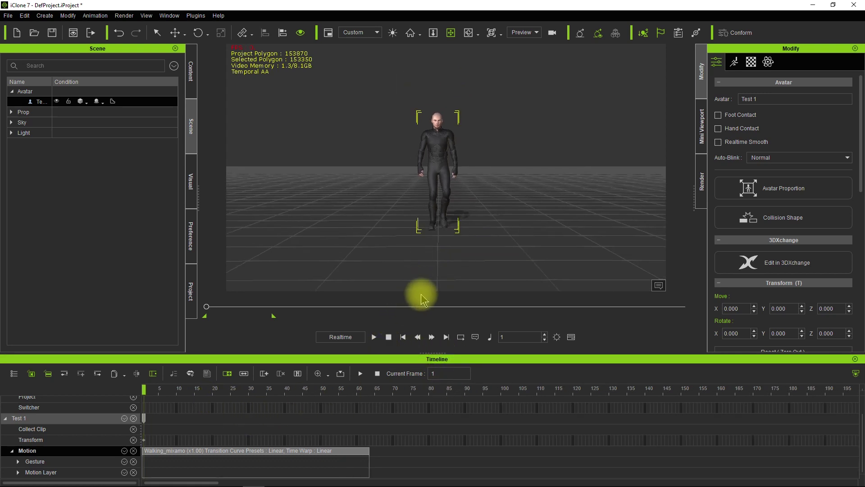
right_drag(434, 284, 501, 259)
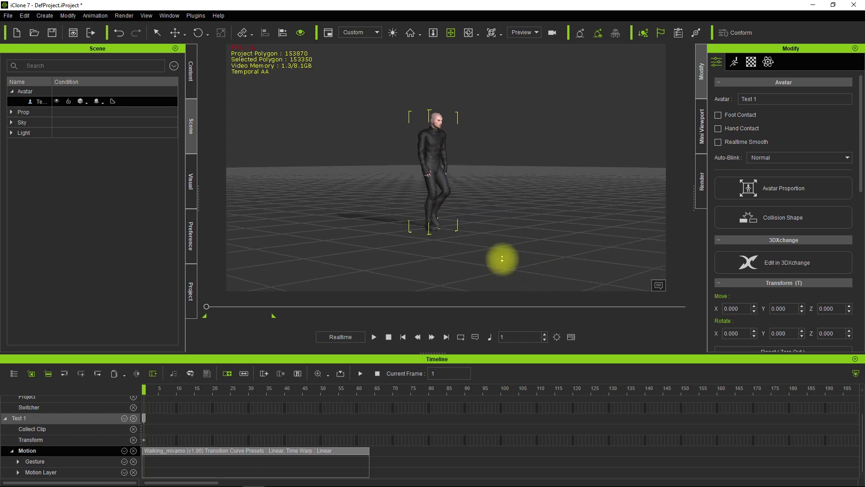
click(374, 337)
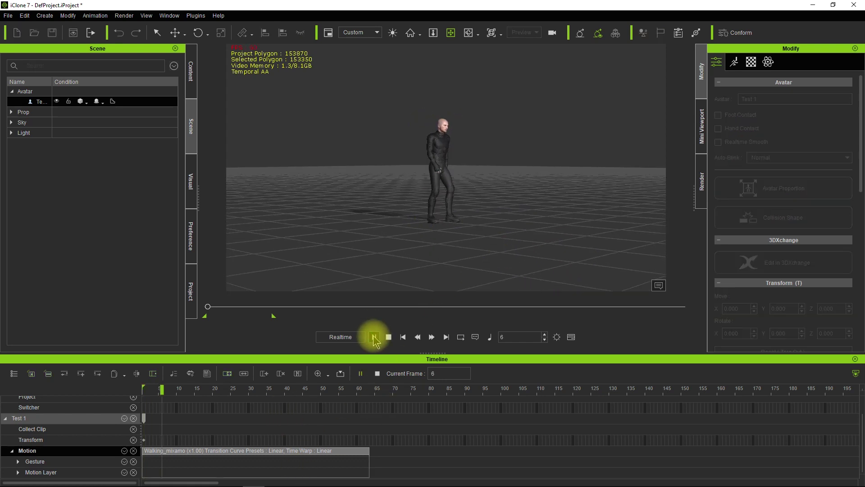
click(374, 337)
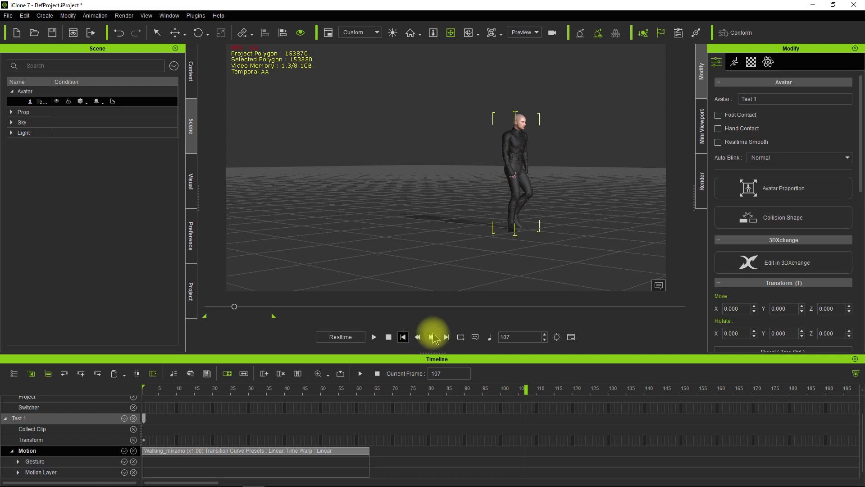
click(403, 337)
drag(410, 216, 412, 227)
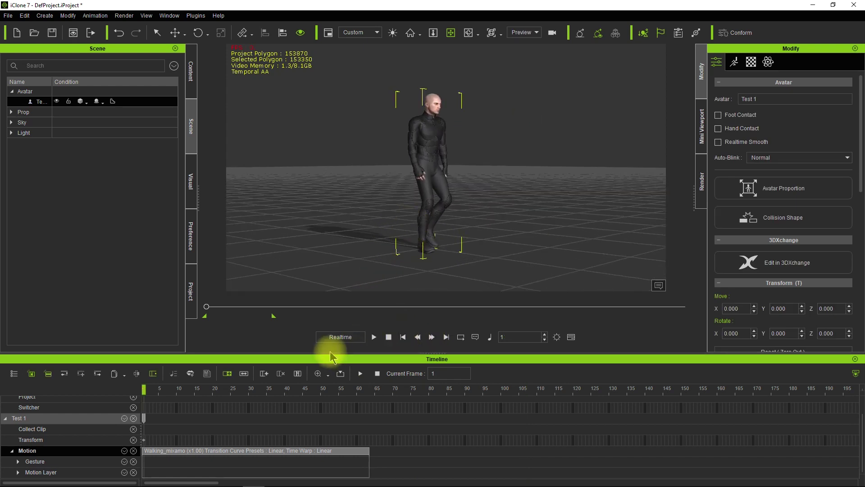
click(374, 340)
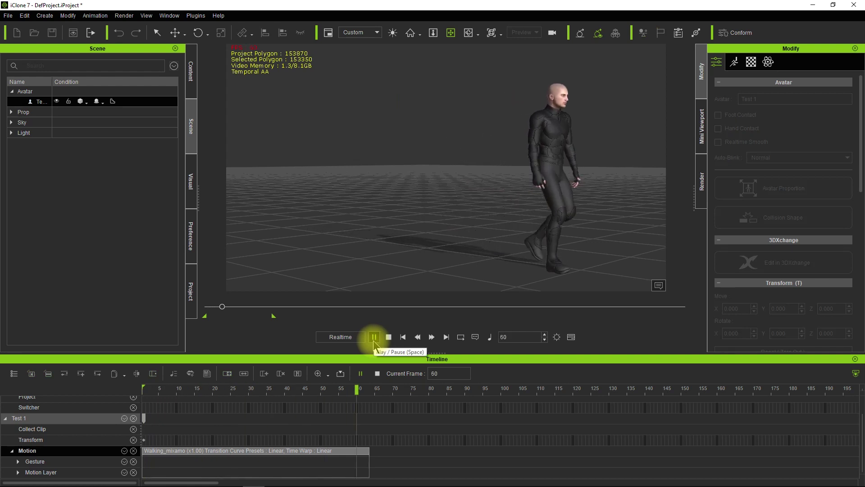
click(389, 337)
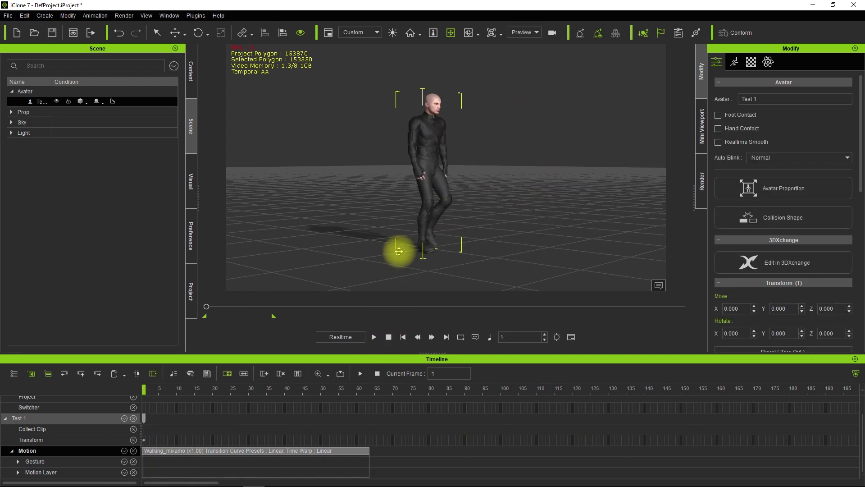
Apply Walking_mixamo from 3DXchange to the Test 1 avatar a second time at frame 67, just after the first clip.
click(383, 393)
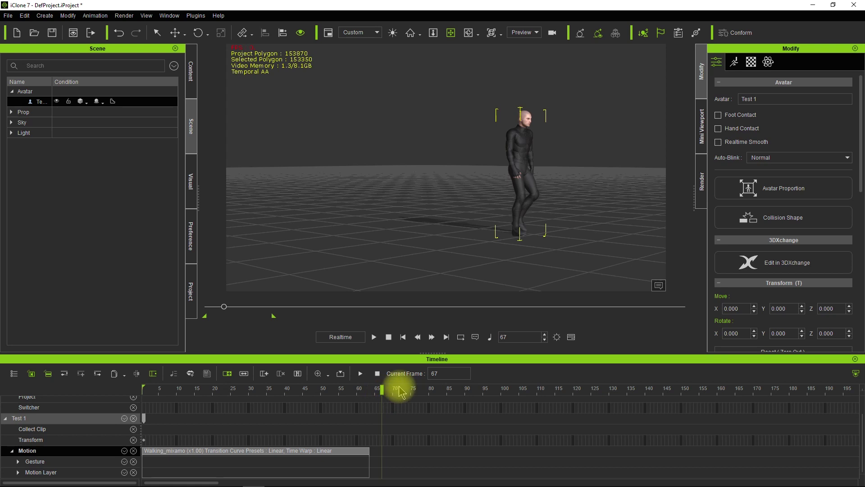
scroll(396, 401, up, 2)
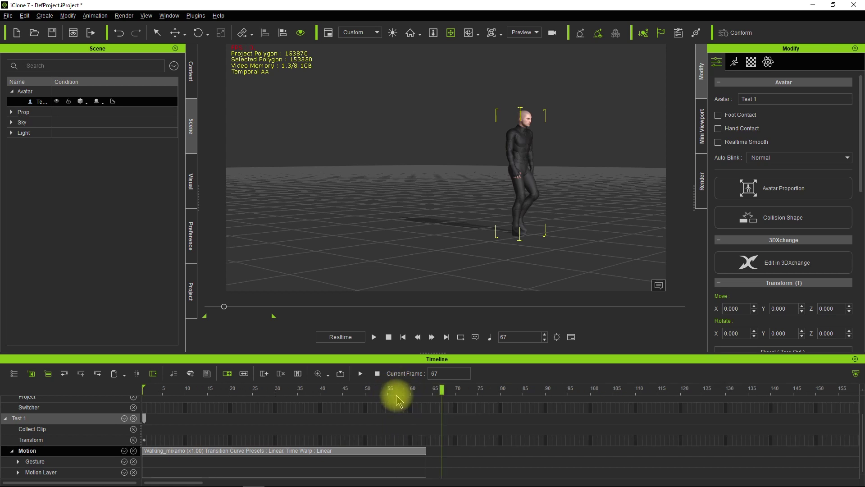
mouse_move(270, 480)
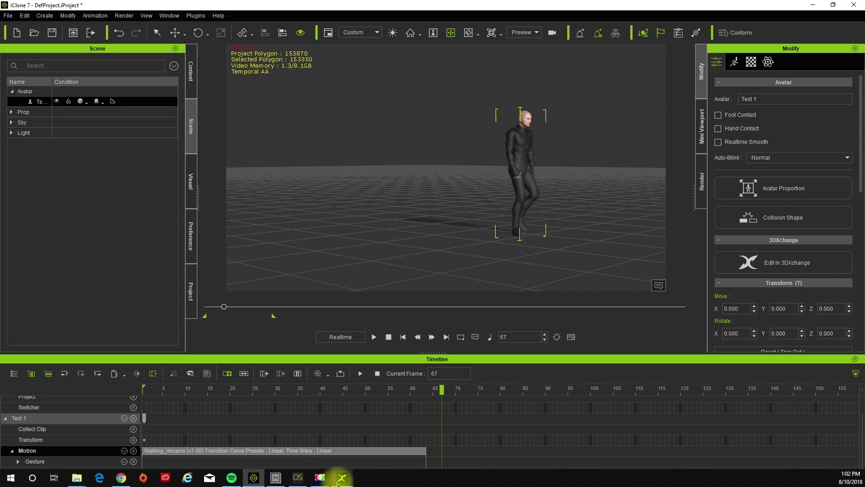
click(343, 479)
click(802, 138)
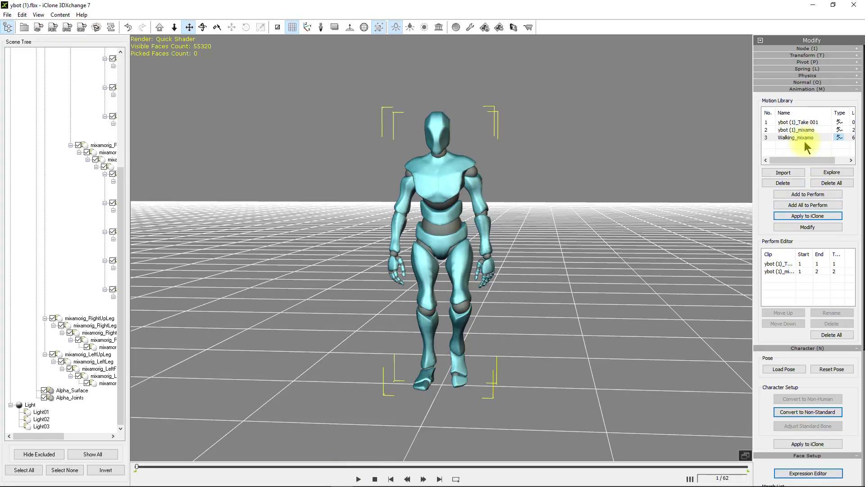
click(797, 195)
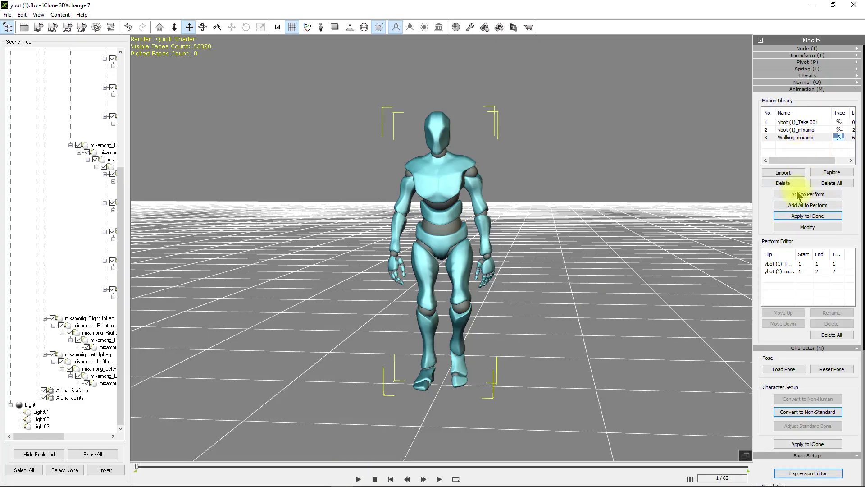
click(798, 217)
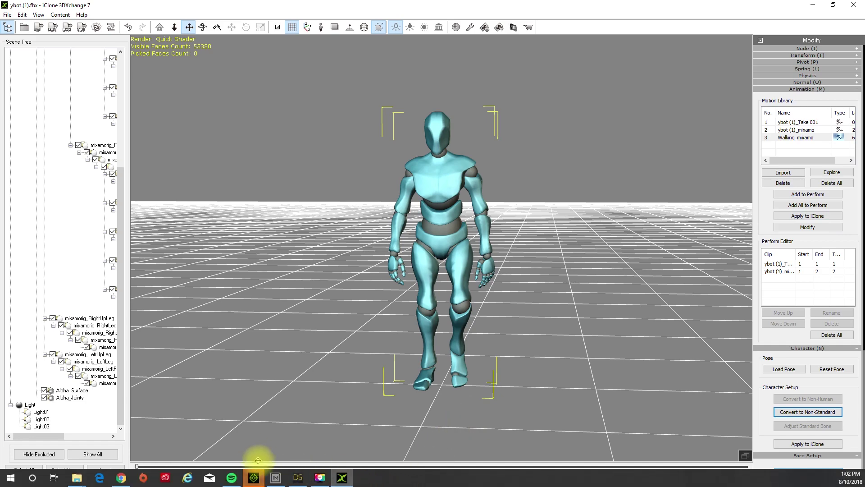
click(254, 477)
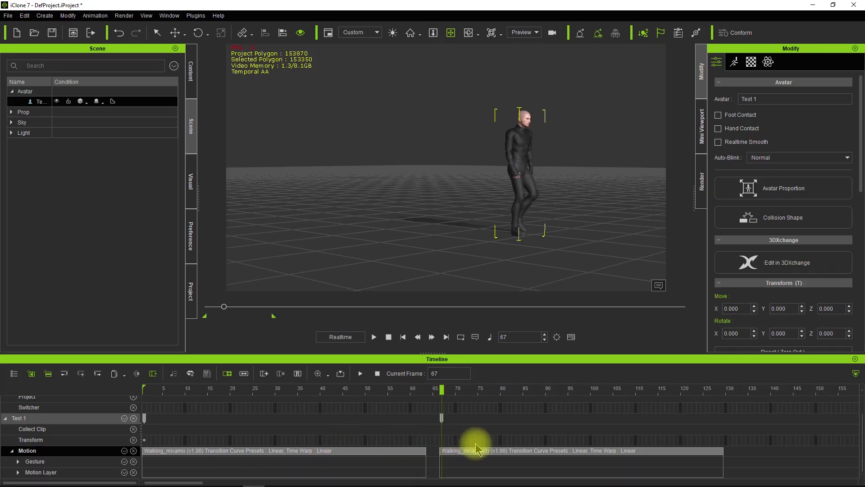
Move the second Walking_mixamo clip against the end of the first and shorten its transition to start at about frame 54.
drag(482, 456, 458, 459)
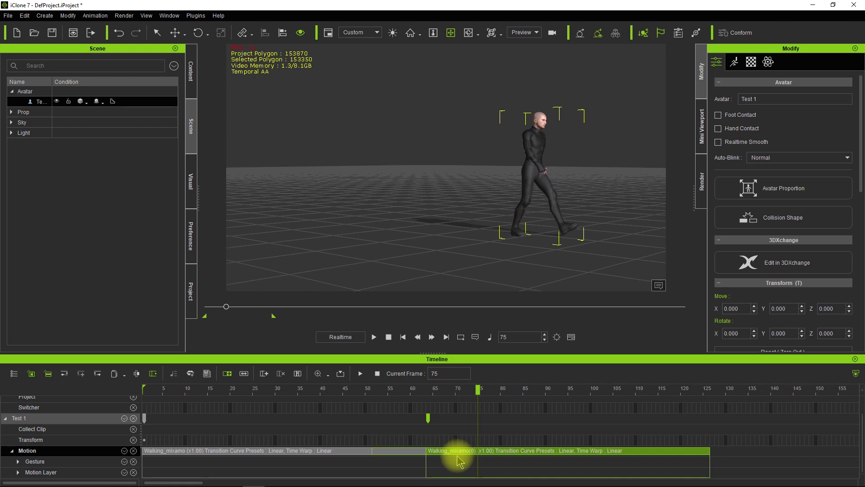
click(460, 454)
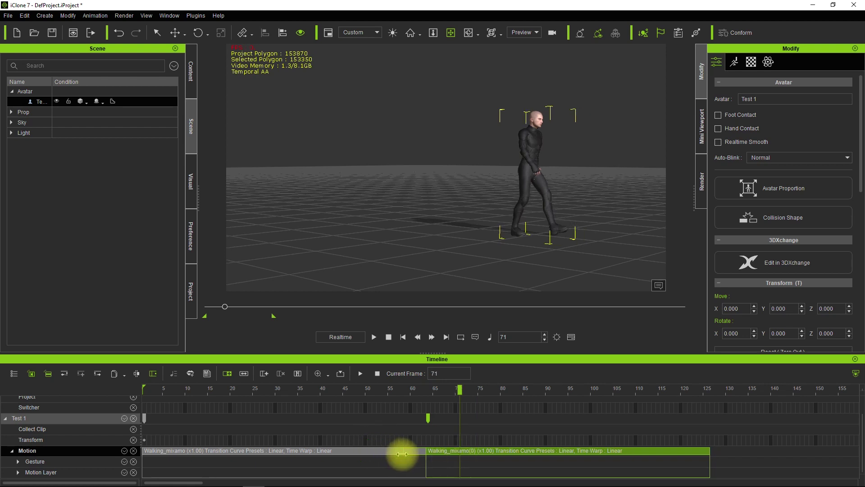
drag(396, 455, 383, 456)
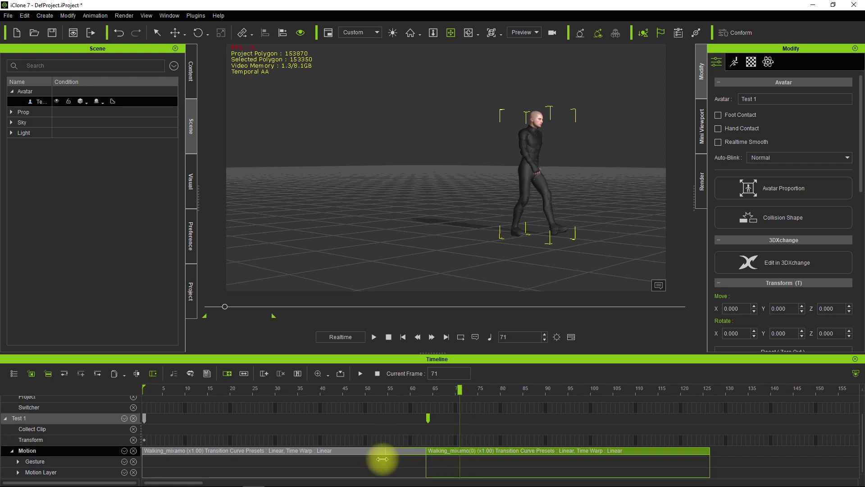
Play the two joined walk clips from the first frame and stop the playback.
click(402, 337)
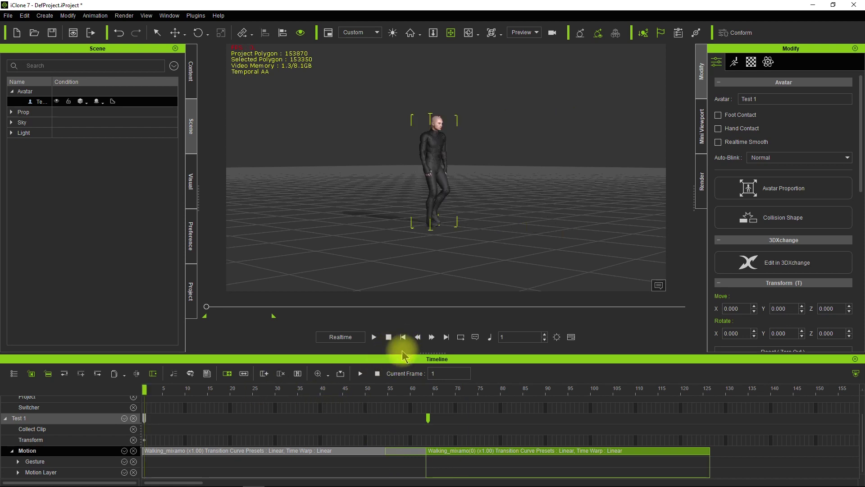
click(374, 337)
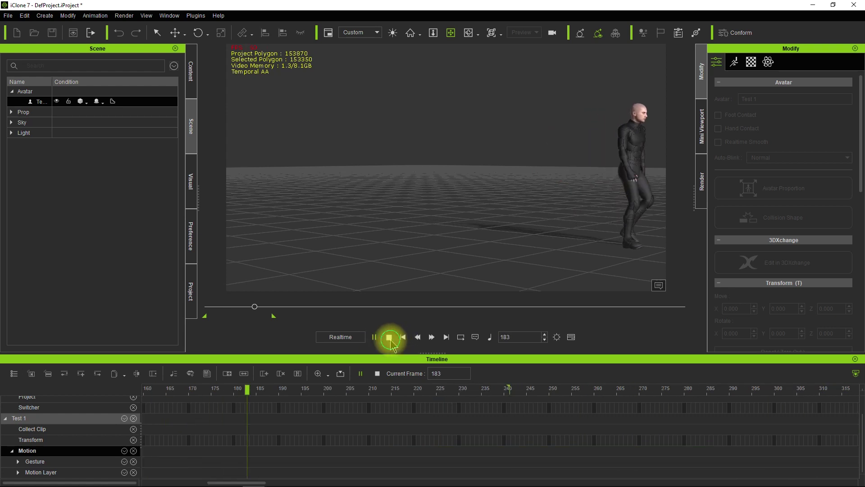
click(389, 337)
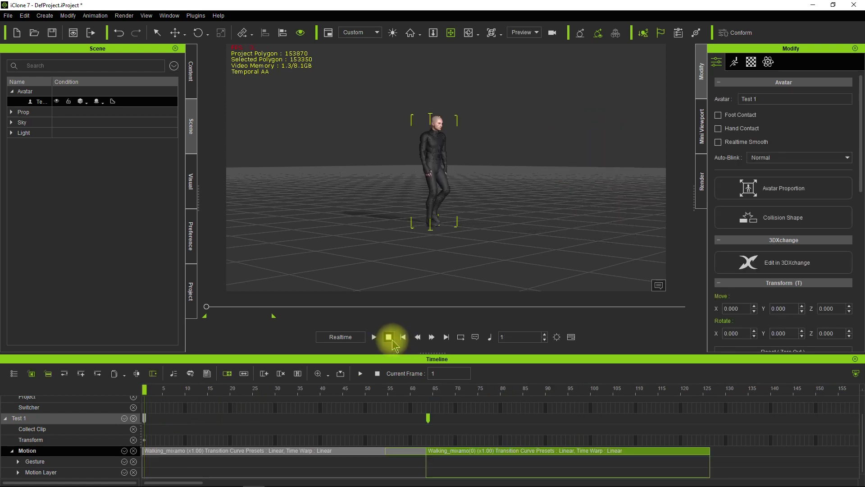
Examine the junction of the two walk clips frame by frame between about frames 57 and 68.
click(420, 390)
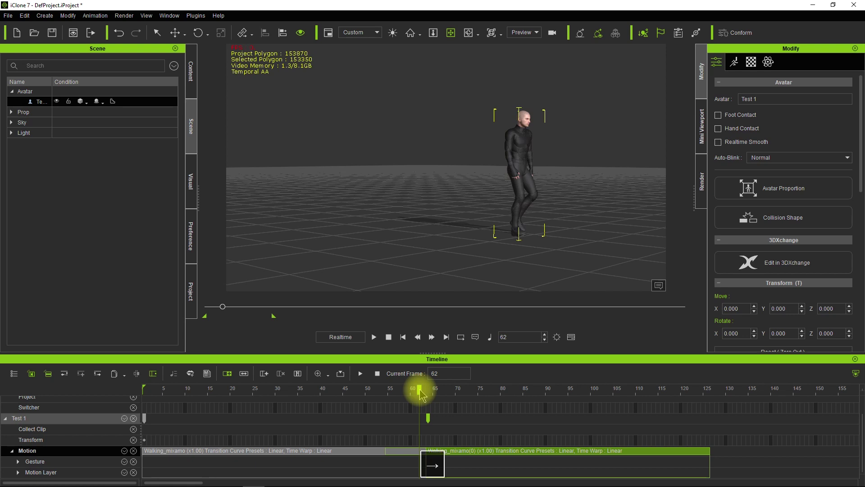
key(Right)
key(Right)
key(Right)
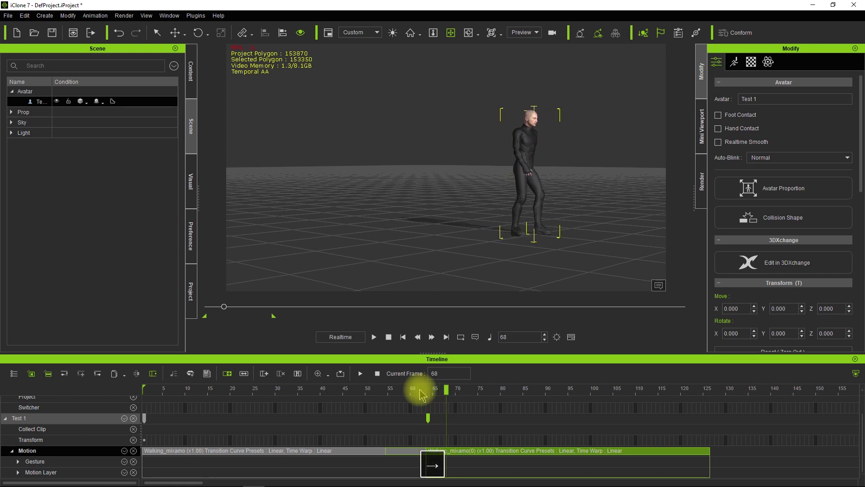
key(Left)
key(Left)
key(Left)
key(Left)
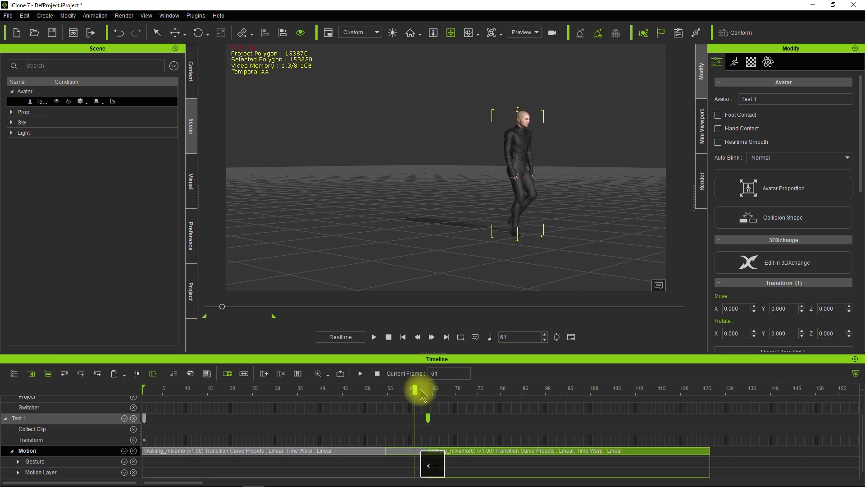
key(Left)
key(Left)
key(Left)
key(Left)
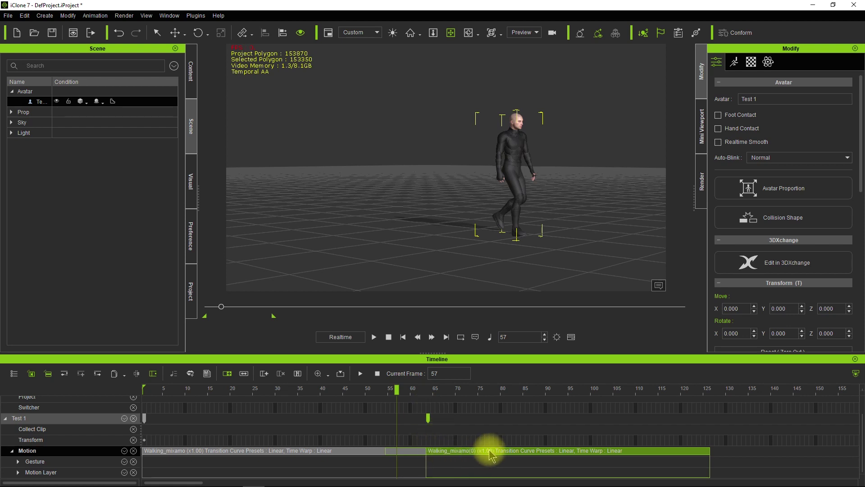
Align the second Walking_mixamo clip on the Motion track to the preceding clip by the Left Hand.
right_click(494, 452)
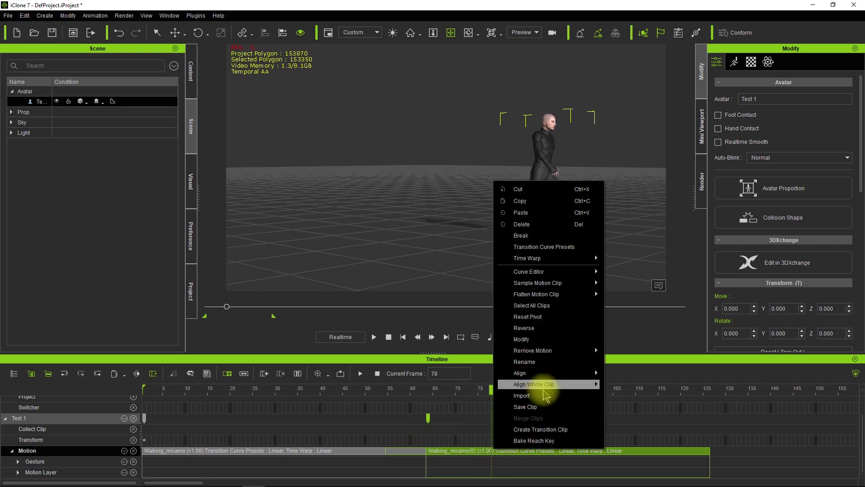
mouse_move(549, 384)
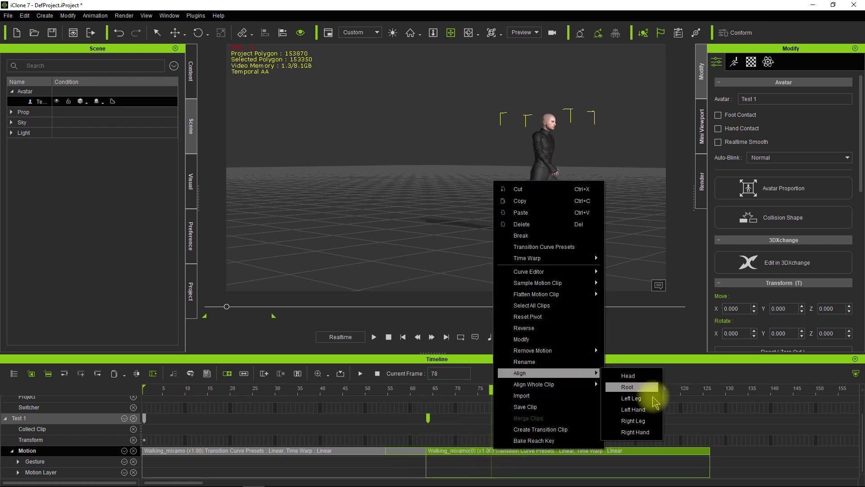
click(634, 409)
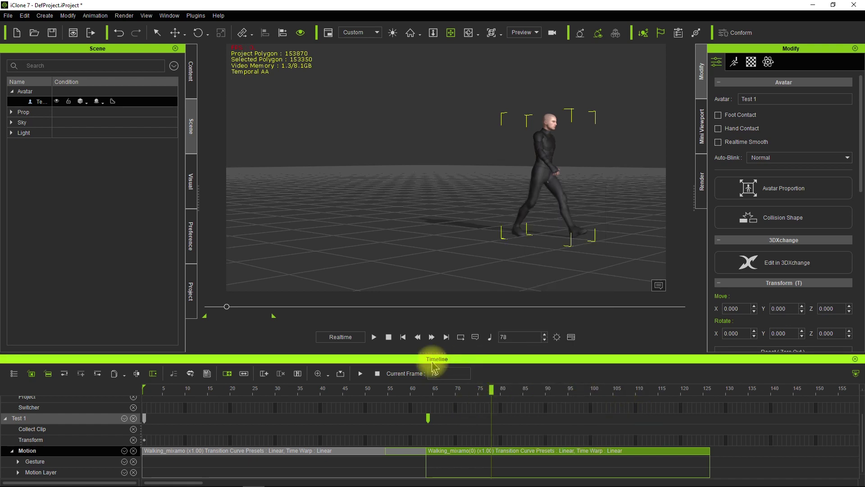
Play the aligned walk clips twice from the first frame, stopping the playback each time.
click(405, 339)
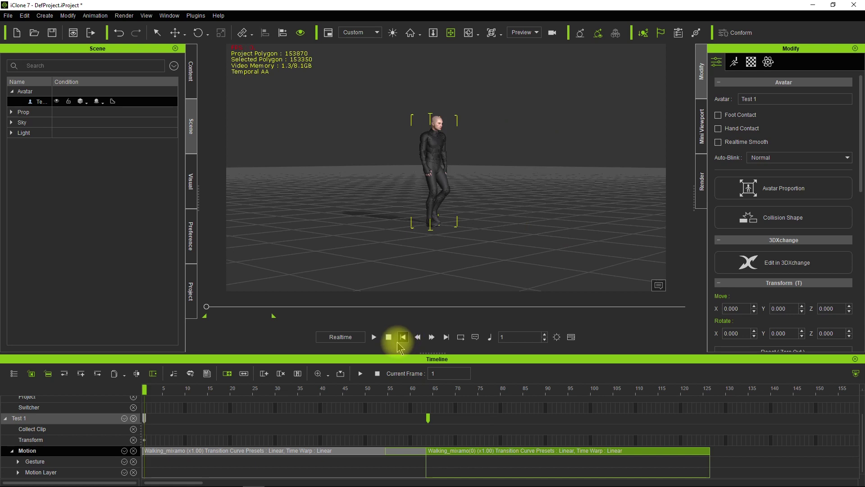
click(375, 338)
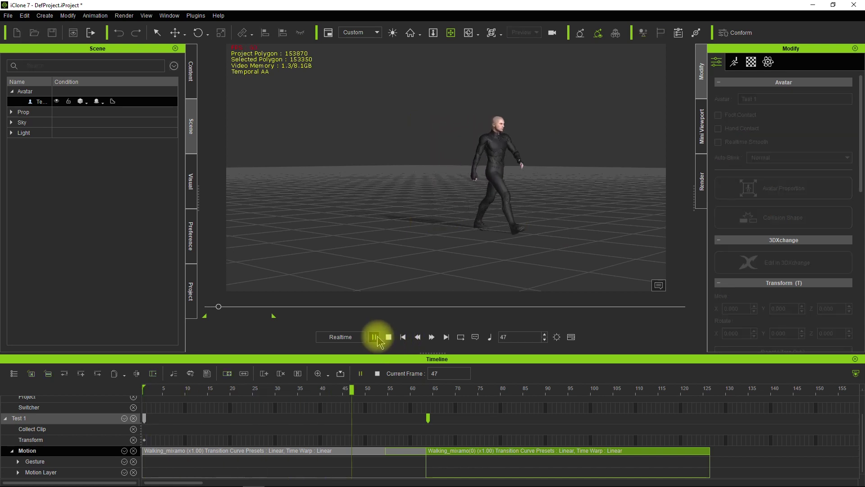
click(389, 337)
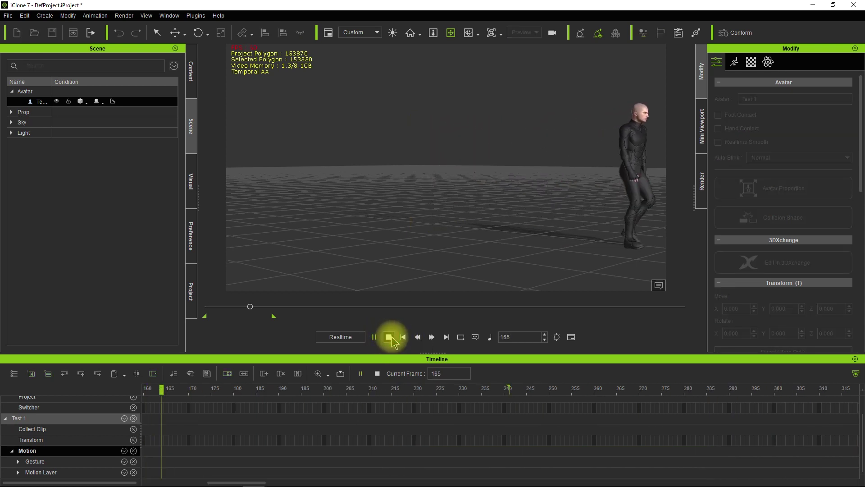
click(403, 337)
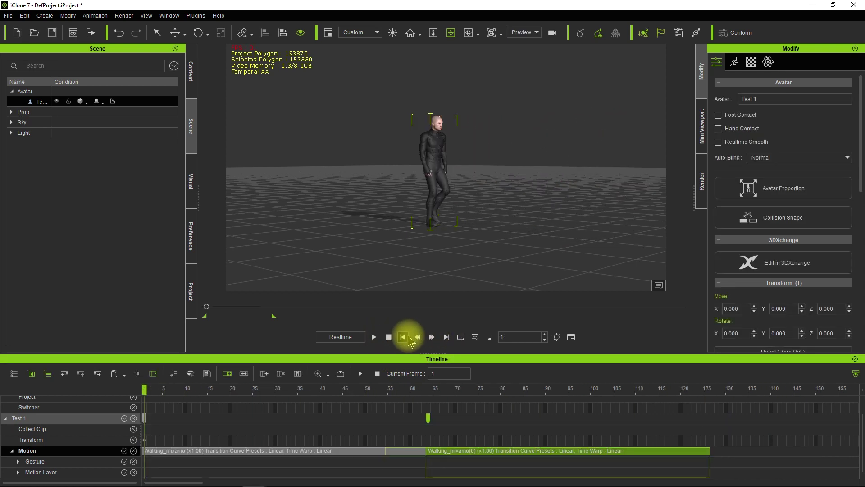
click(374, 337)
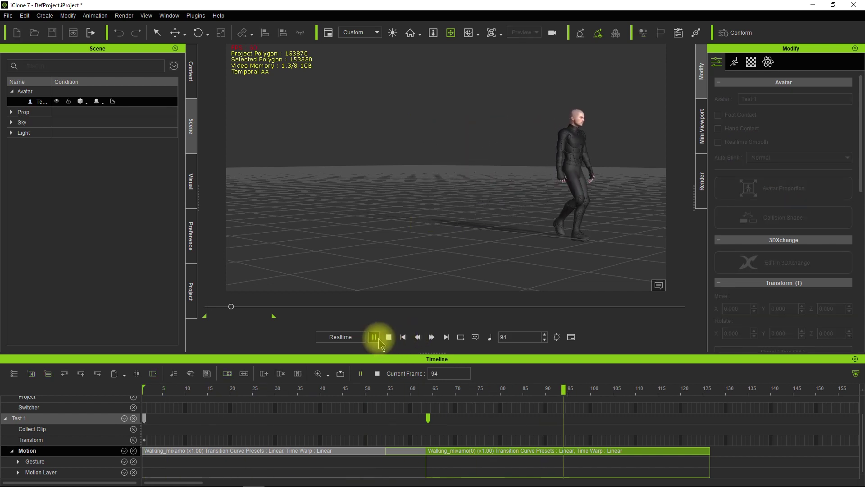
click(388, 337)
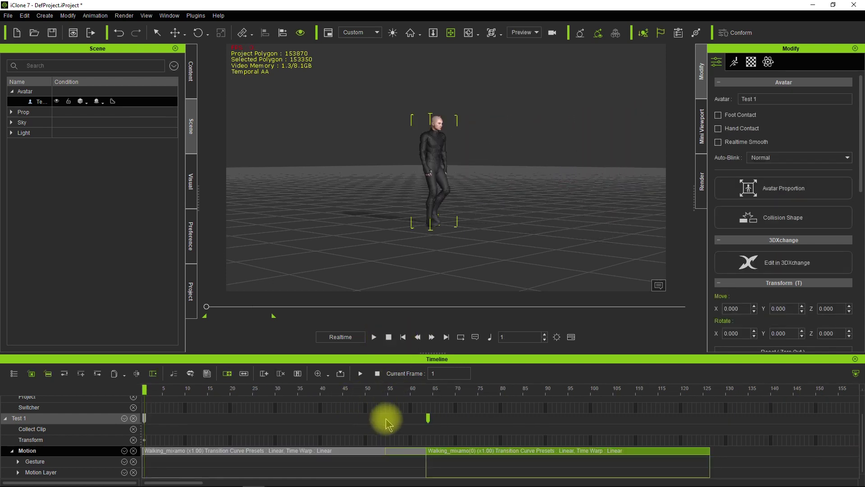
Extend the second walk clip's transition to start at about frame 47 and play the joined clips from the first frame.
click(392, 452)
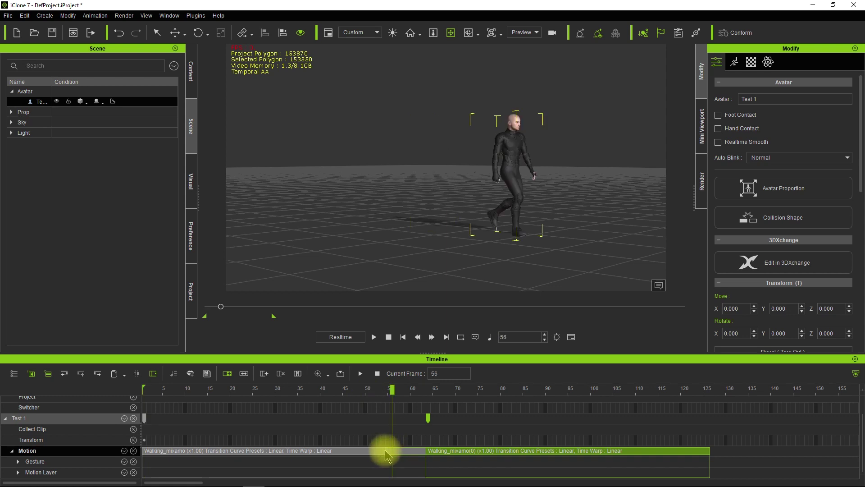
drag(386, 450, 354, 451)
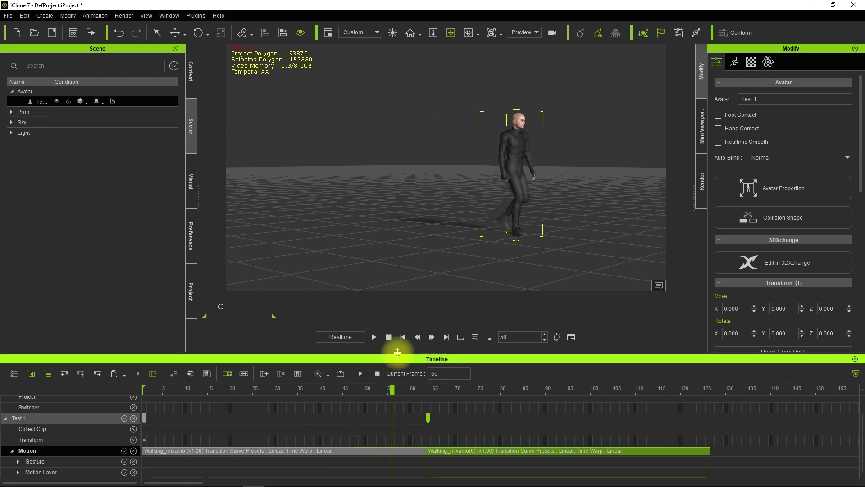
click(402, 342)
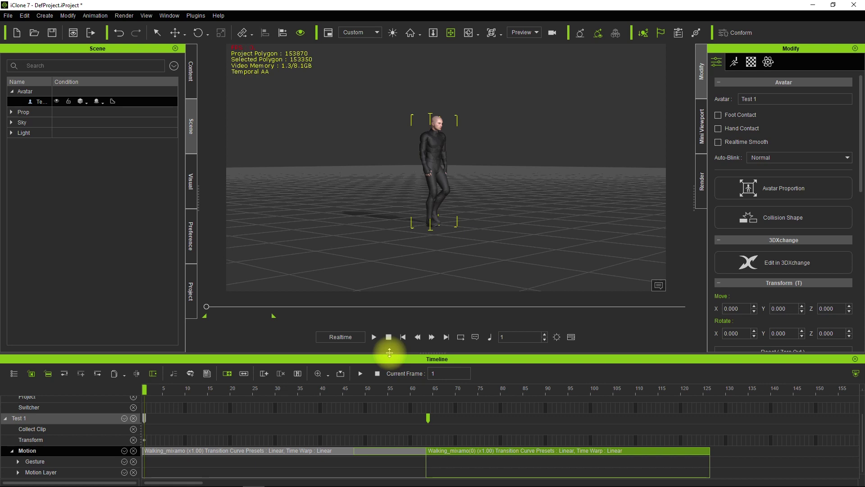
key(space)
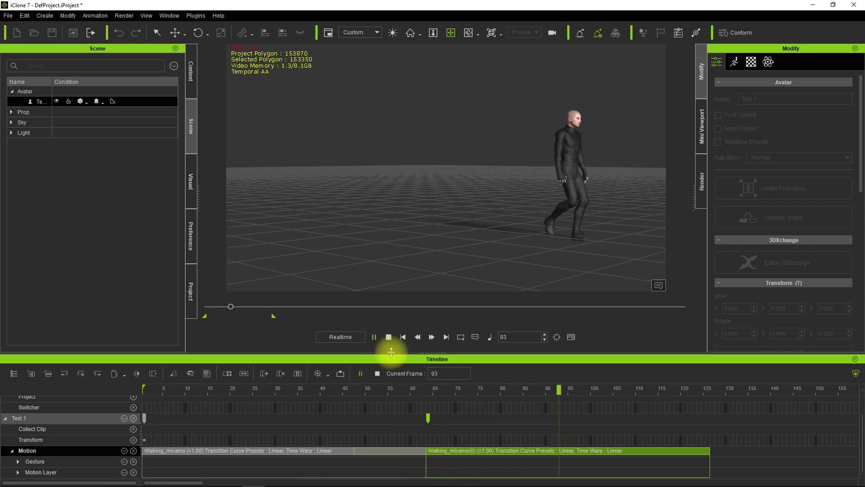
key(space)
Shorten the second walk clip's transition to start at about frame 62, and play the joined clips from the first frame.
drag(355, 450, 415, 463)
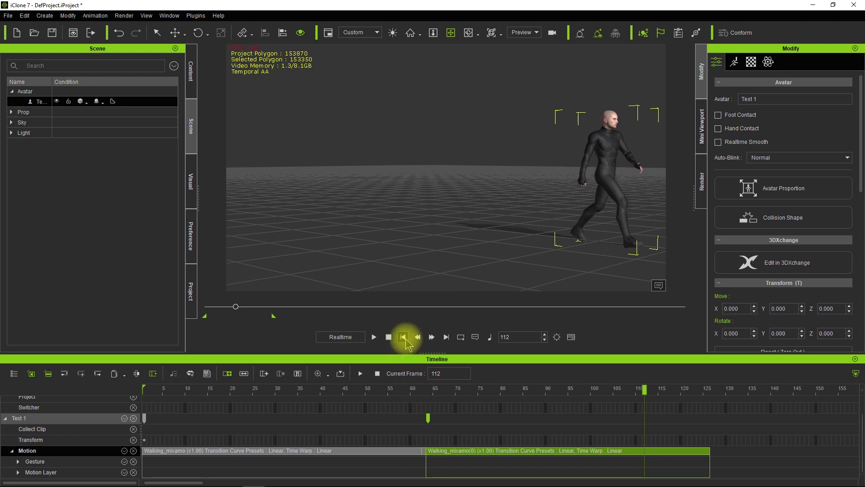
click(388, 337)
click(374, 337)
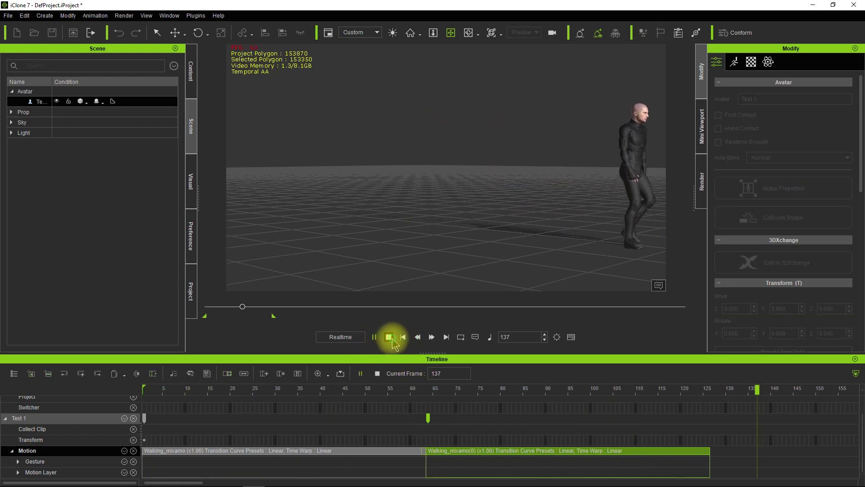
click(388, 337)
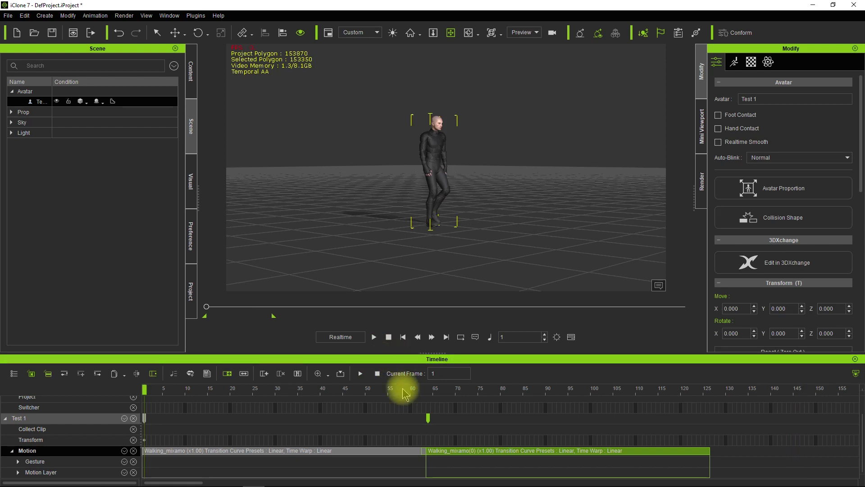
Play the joined walk while viewing the avatar from the front and slightly above, and return to the first frame.
middle_drag(560, 188, 543, 191)
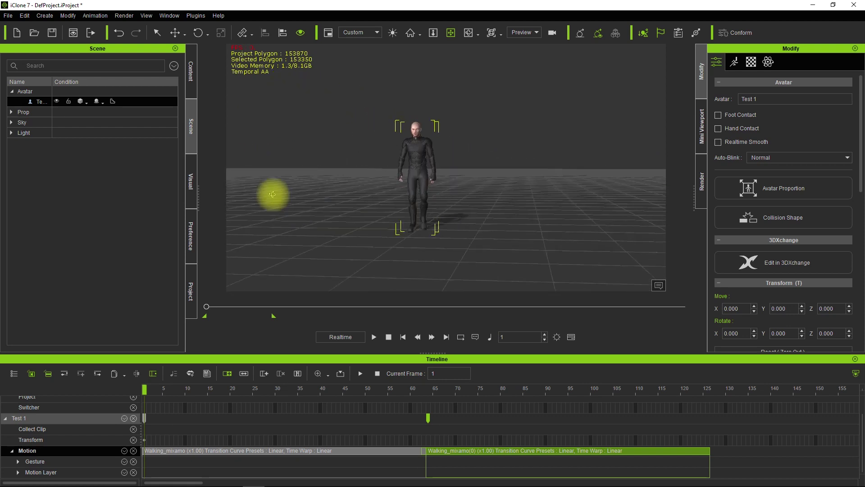
middle_drag(245, 216, 457, 177)
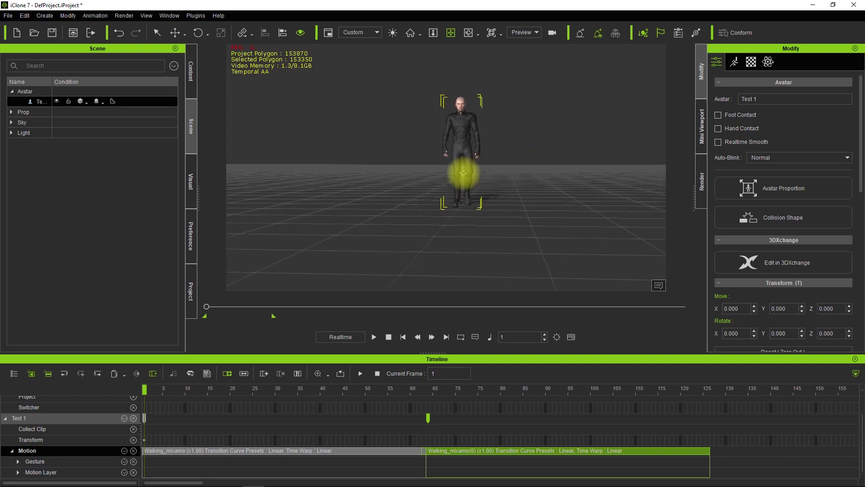
middle_drag(542, 215, 525, 230)
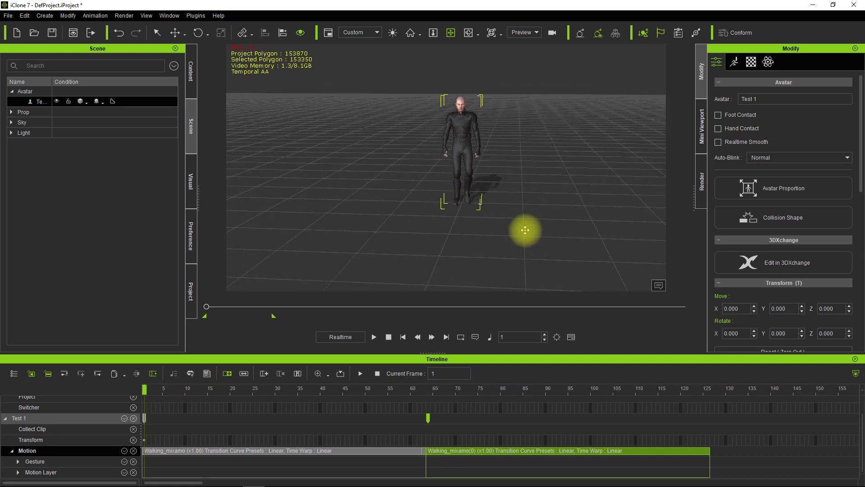
click(373, 337)
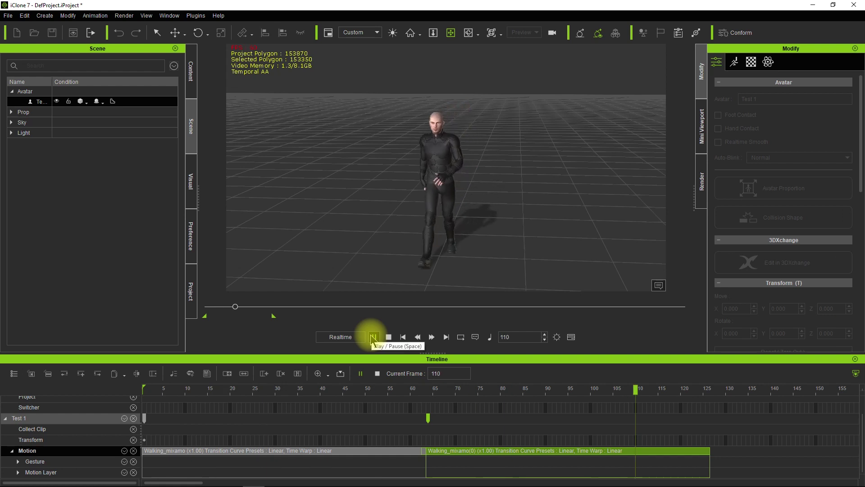
click(403, 338)
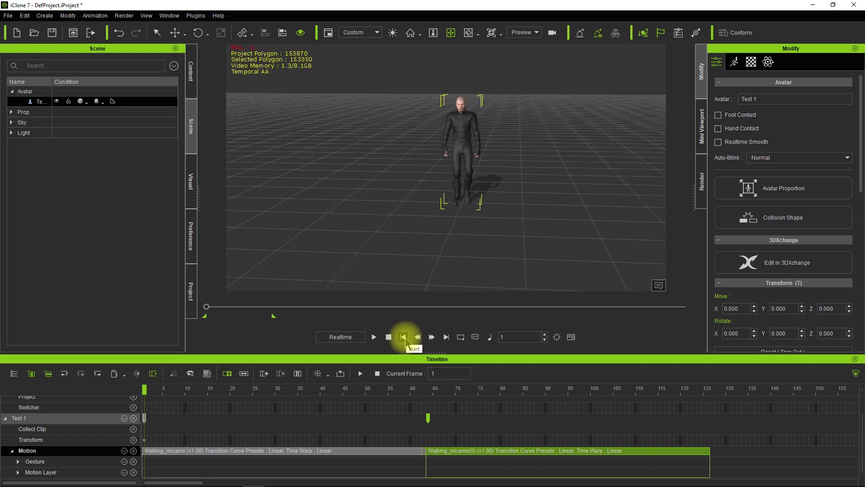
right_drag(534, 225, 527, 162)
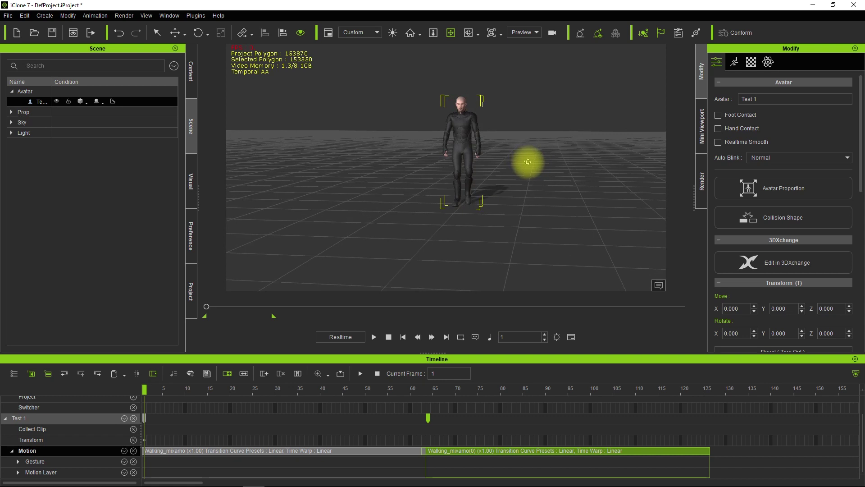